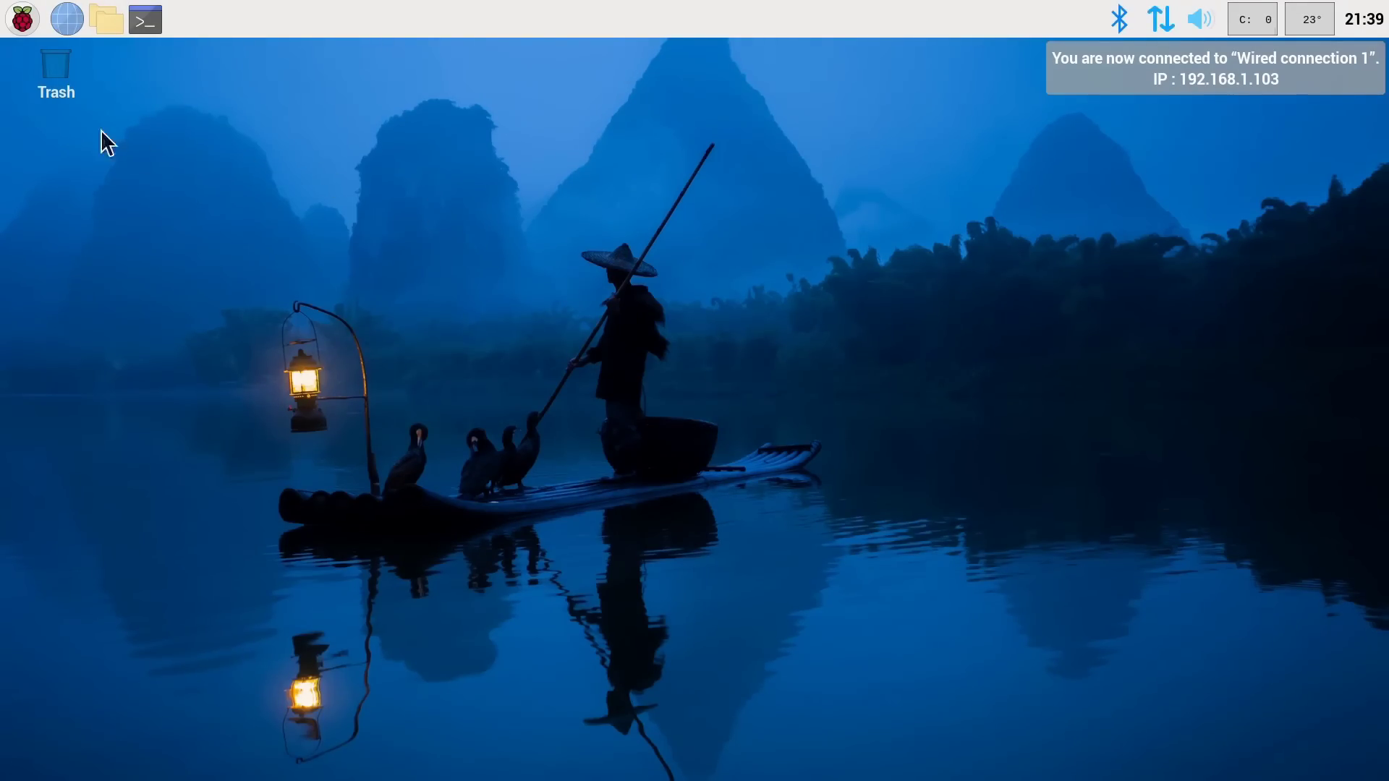
Step: Find the 2024-04-17 rpi-eeprom release notes on GitHub and highlight 'Enable network install'
click(64, 21)
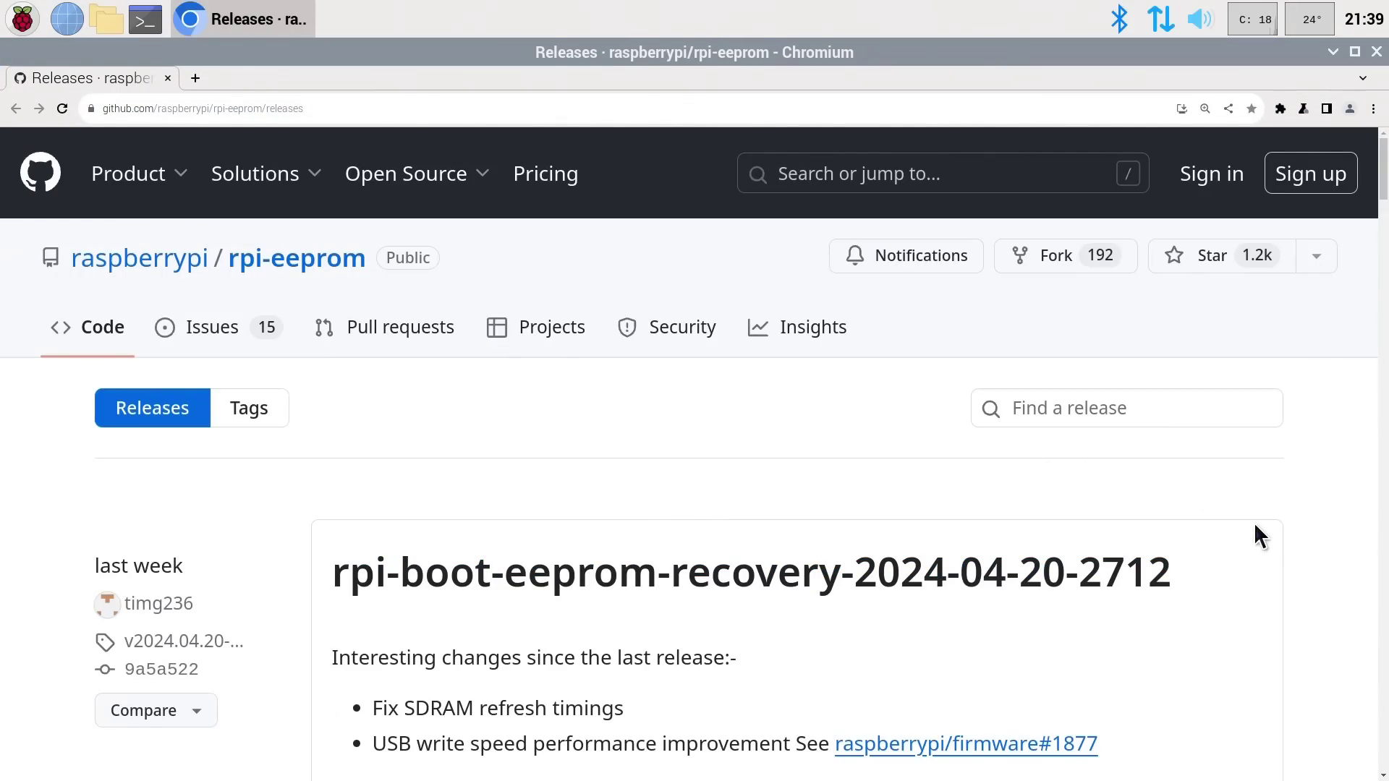
scroll(1256, 527, down, 5)
scroll(1255, 526, down, 5)
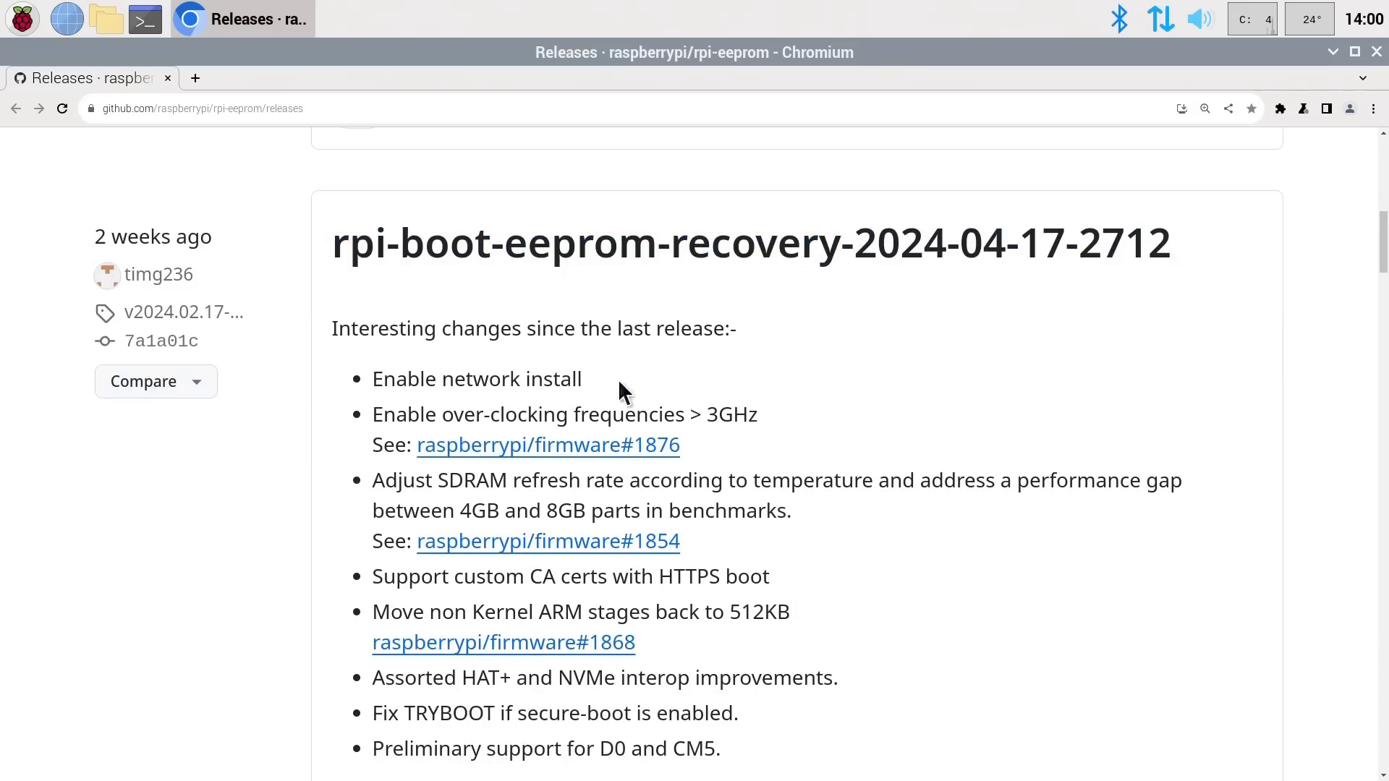
drag(583, 381, 369, 381)
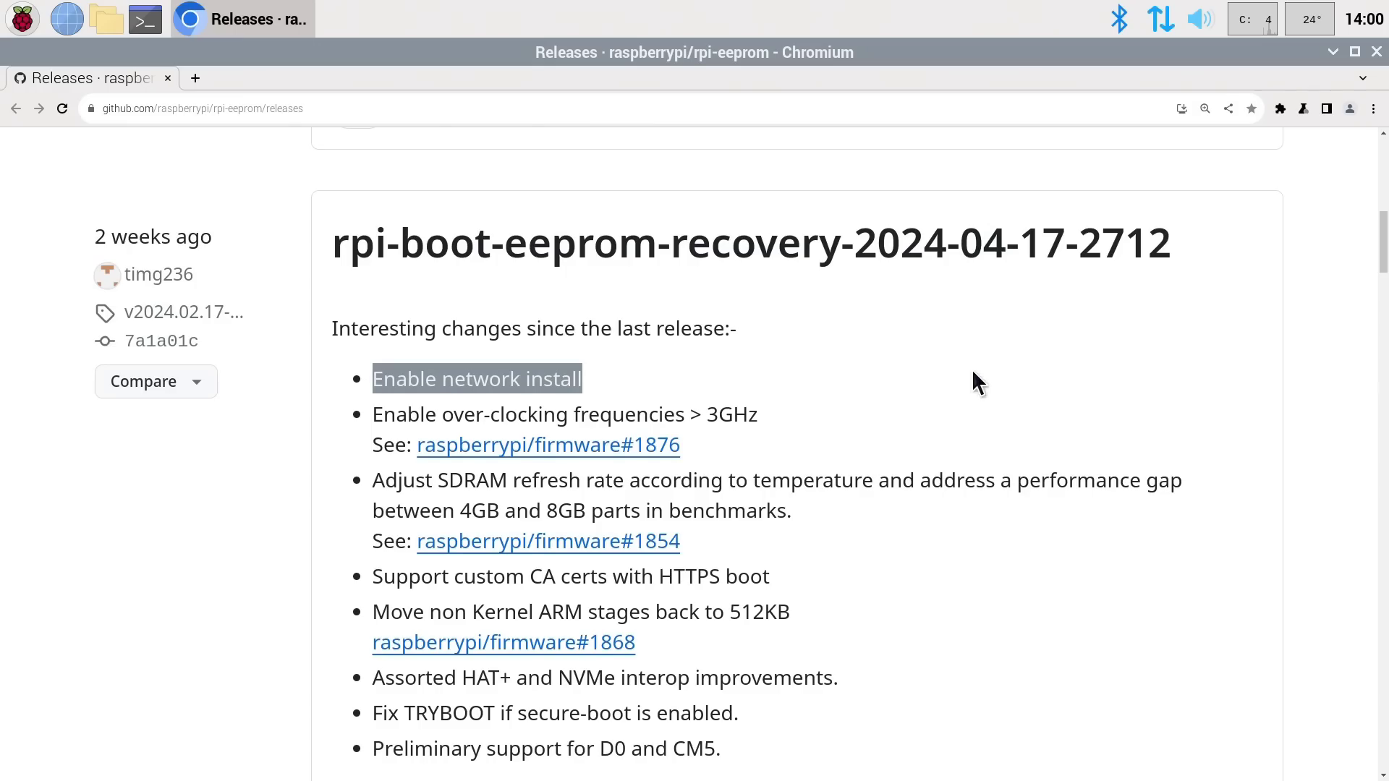
scroll(1020, 399, up, 6)
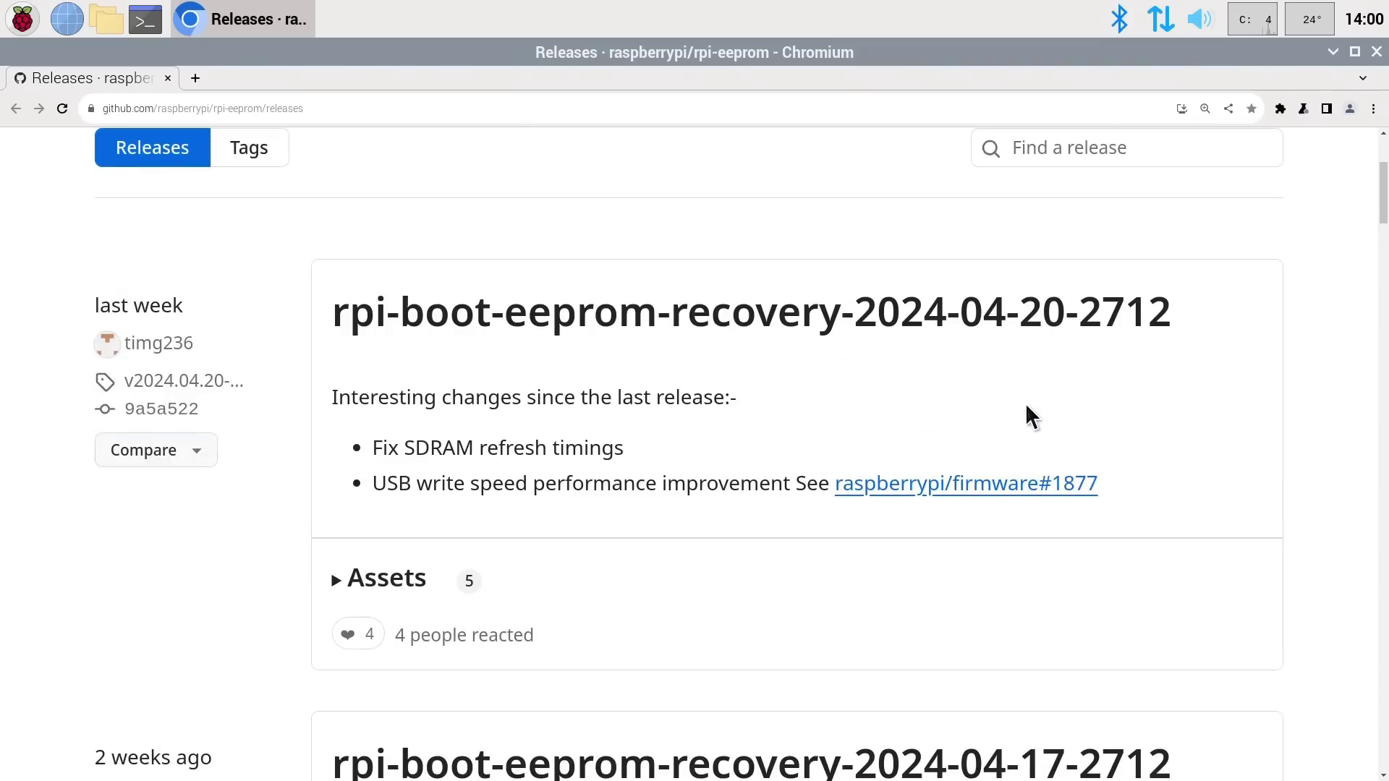
scroll(1026, 402, down, 3)
scroll(1027, 406, down, 2)
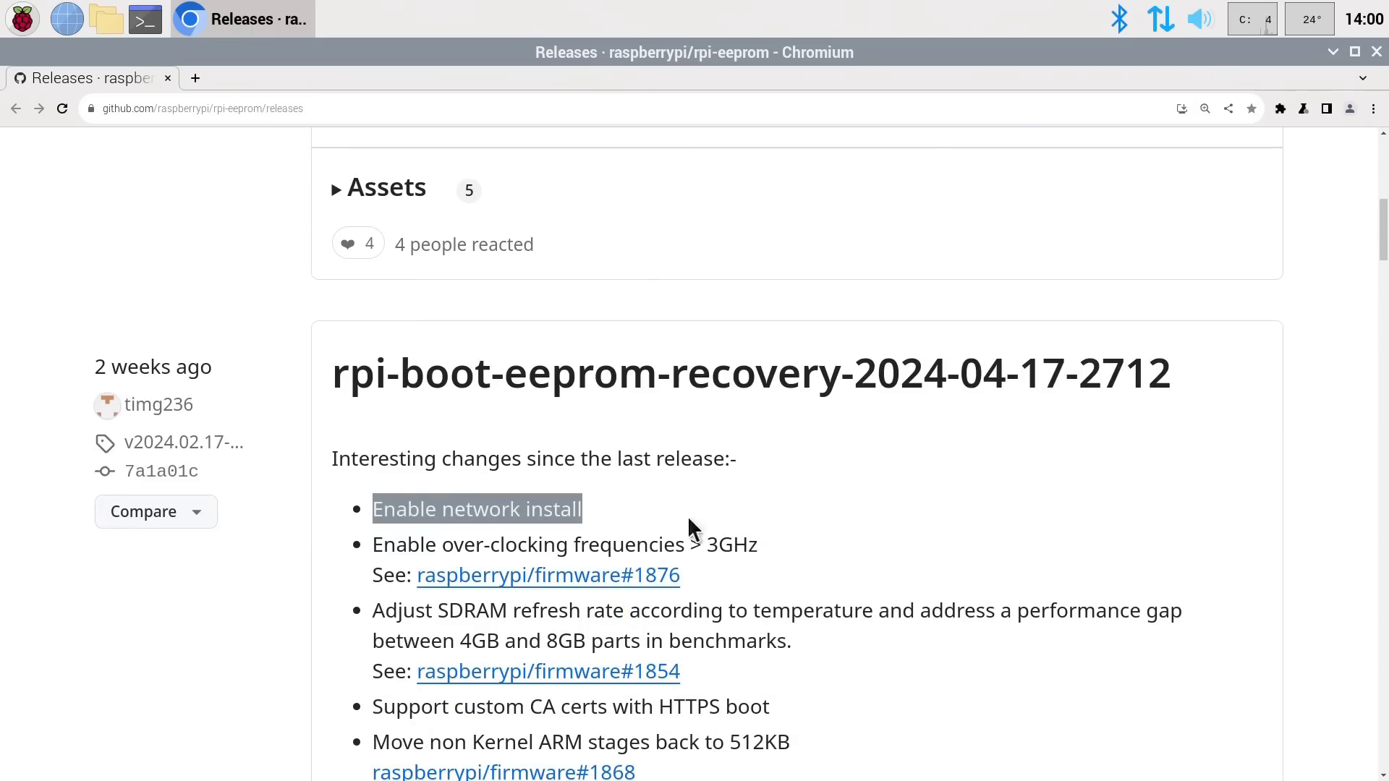
Step: Close Chromium and run rpi-eeprom-update in a new terminal to check the bootloader version
click(1374, 53)
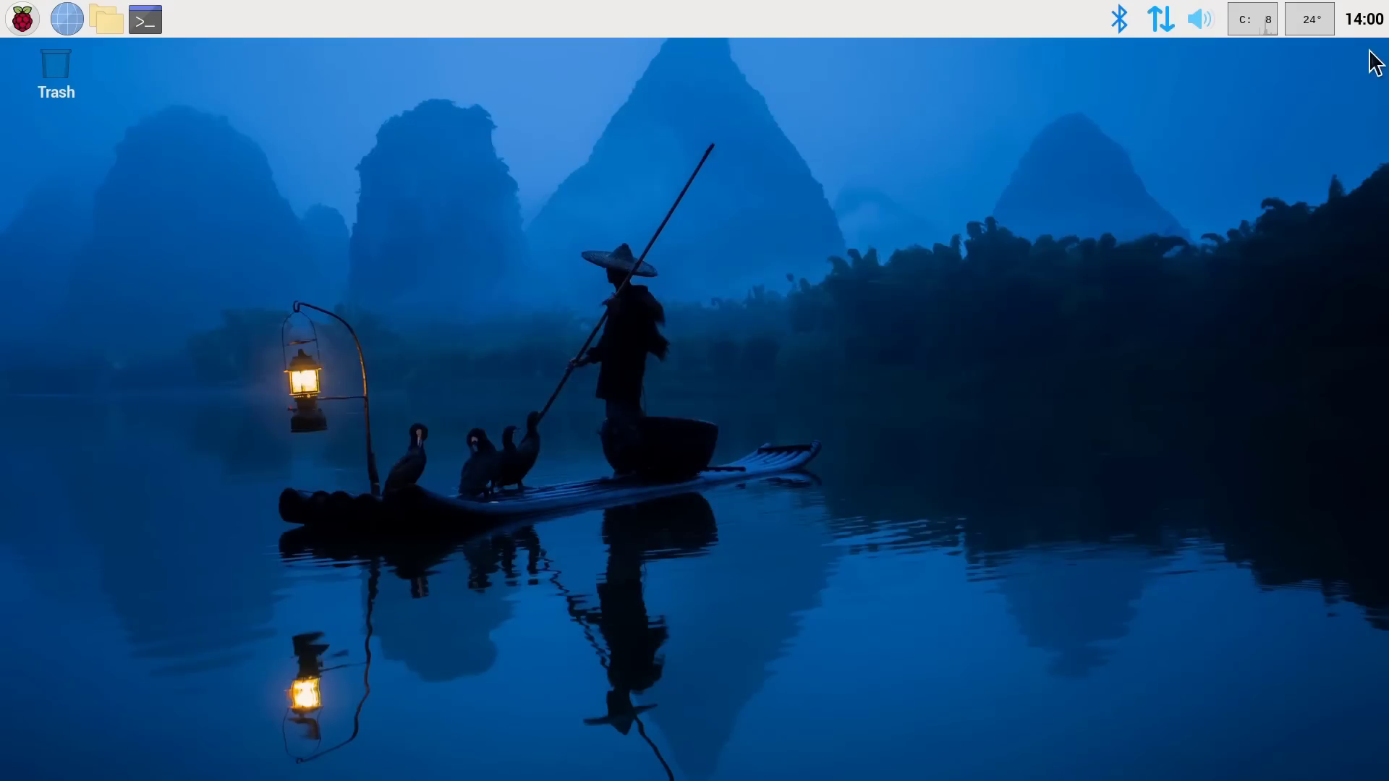
click(144, 19)
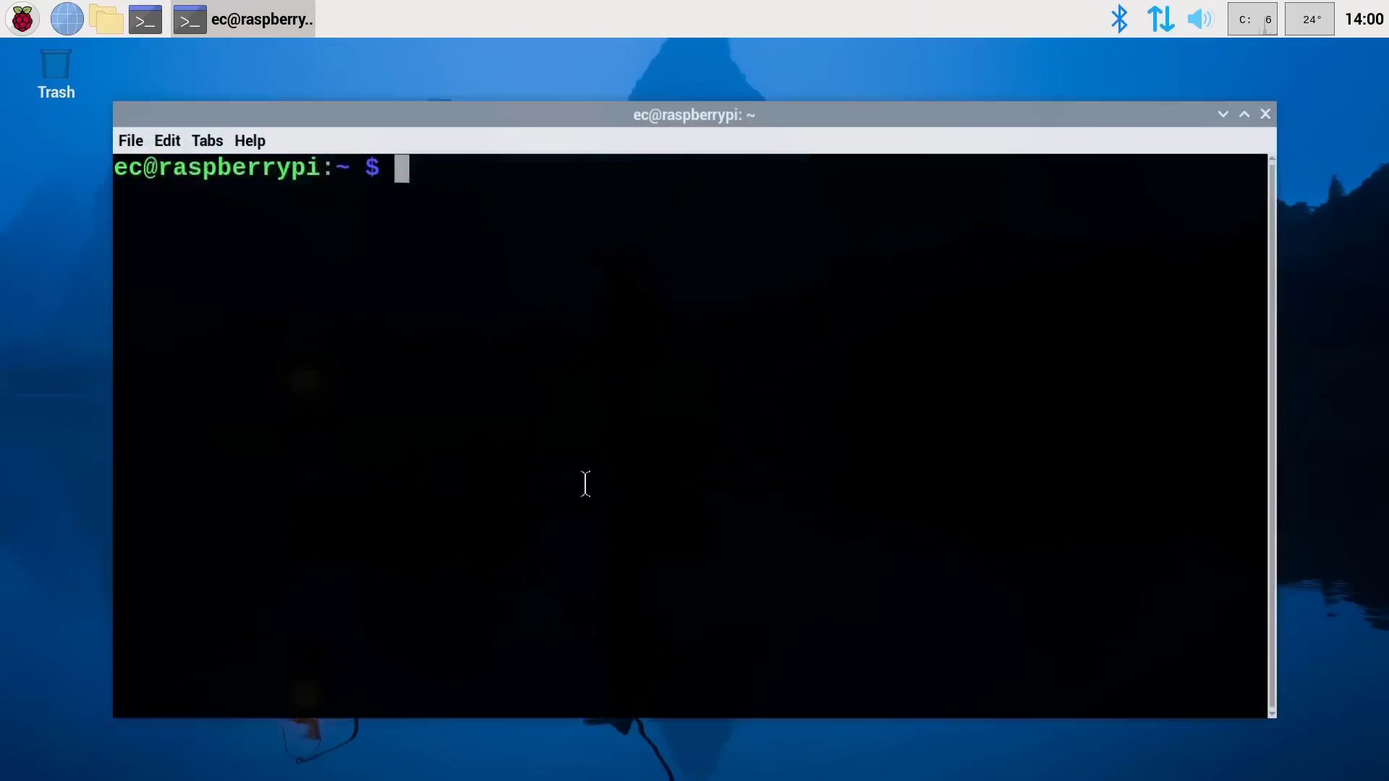
text(rp)
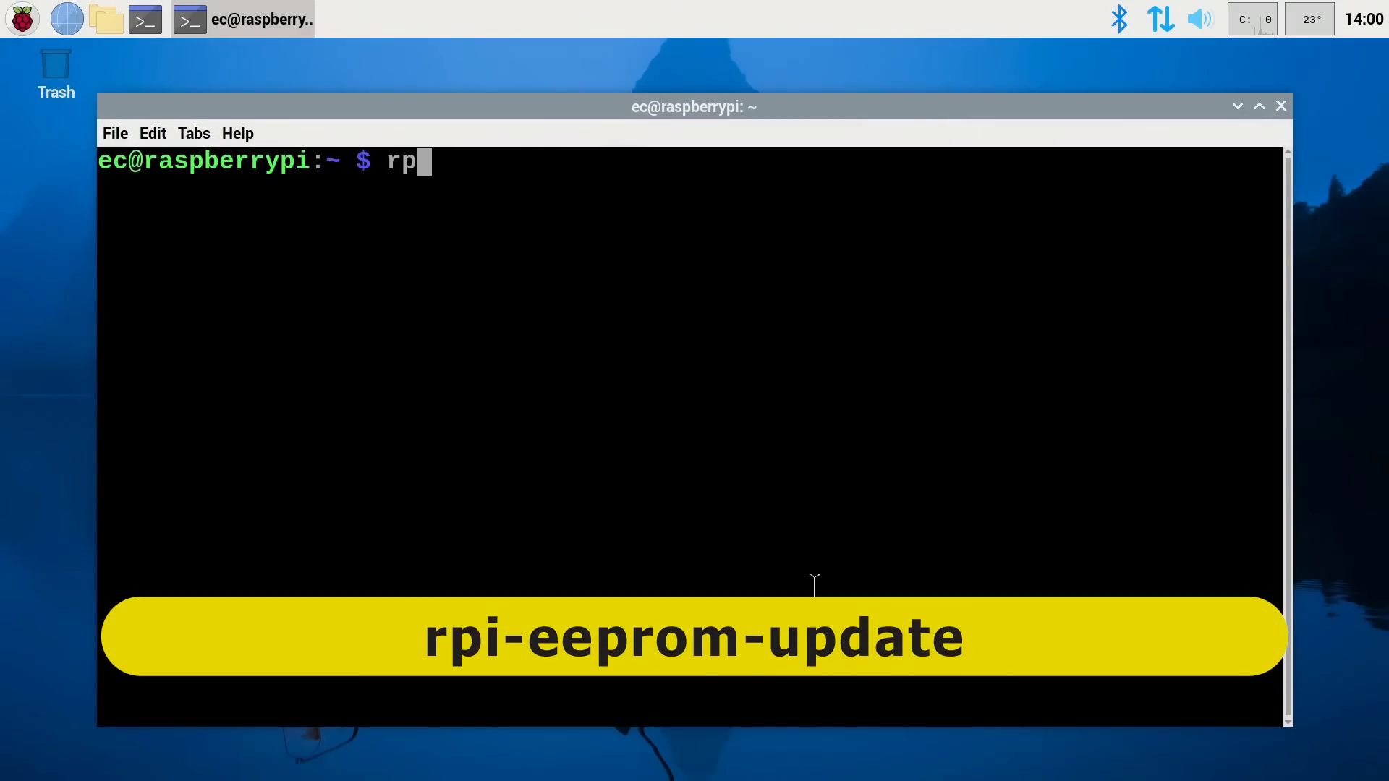
text(i-eeprom)
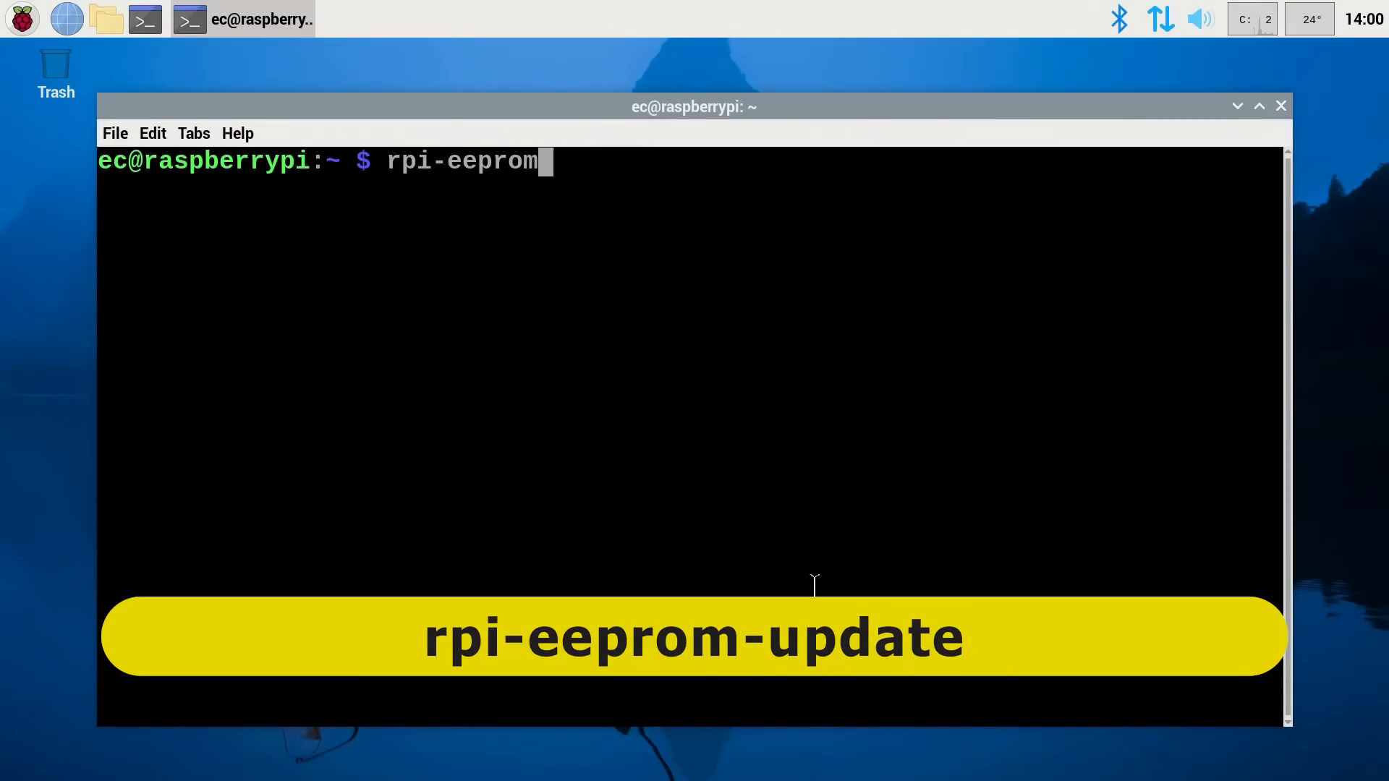
text(-update)
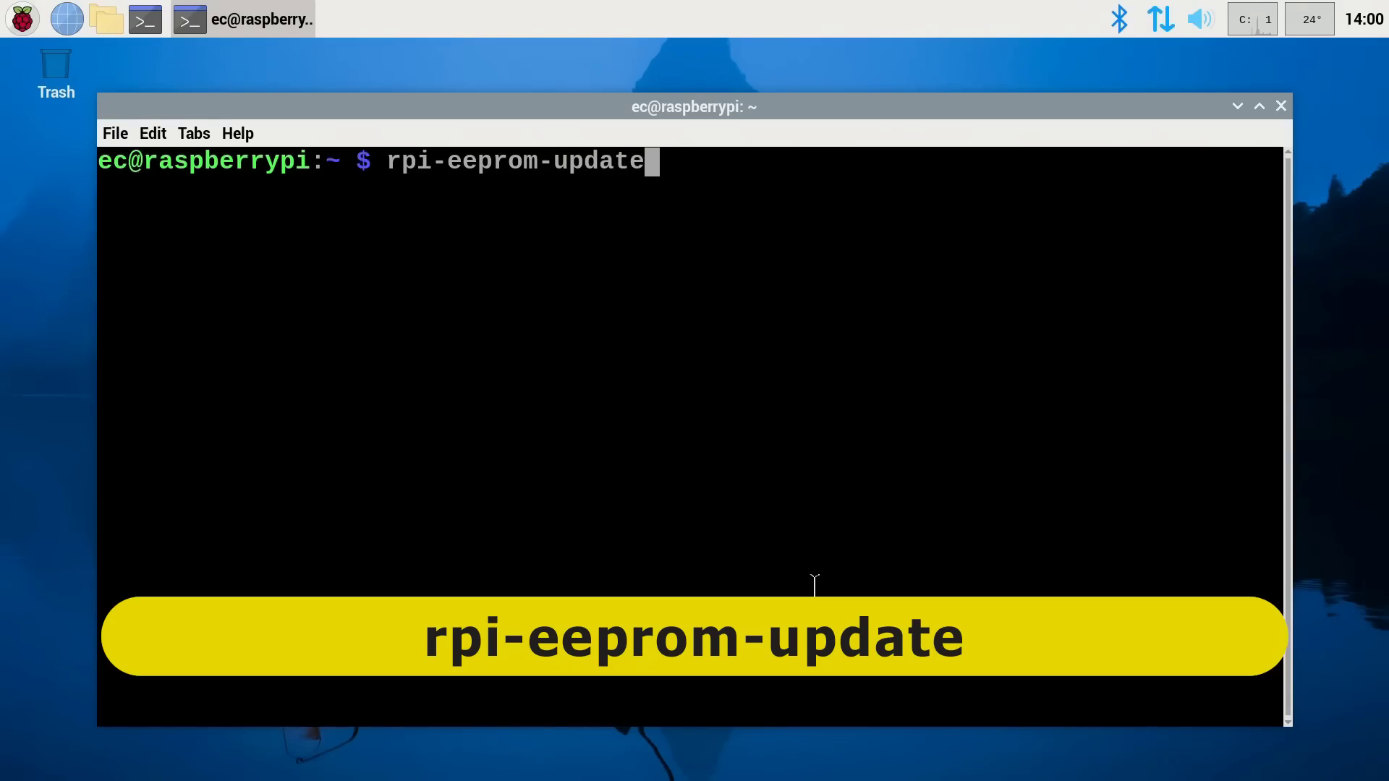
key(Return)
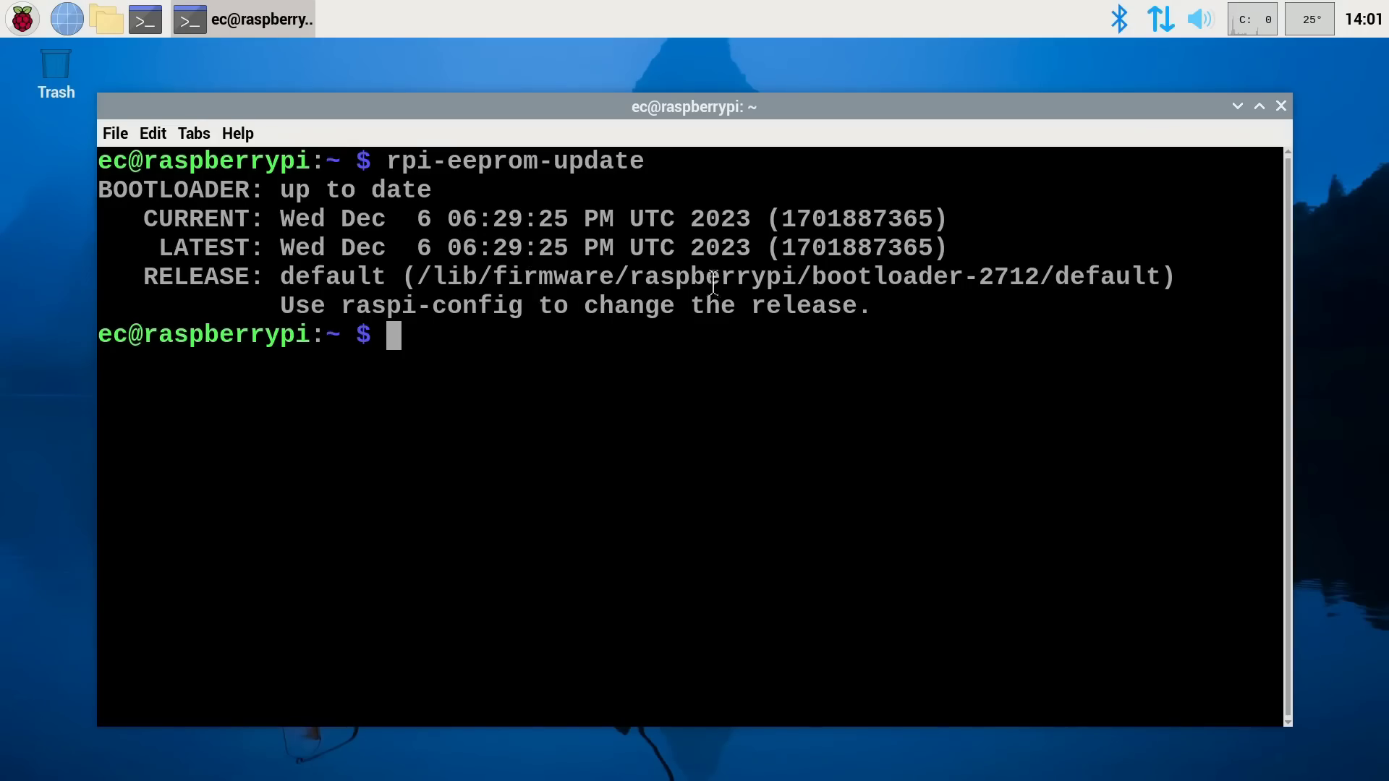
Step: In the file manager, browse from the root folder to /lib/firmware/raspberrypi
click(106, 21)
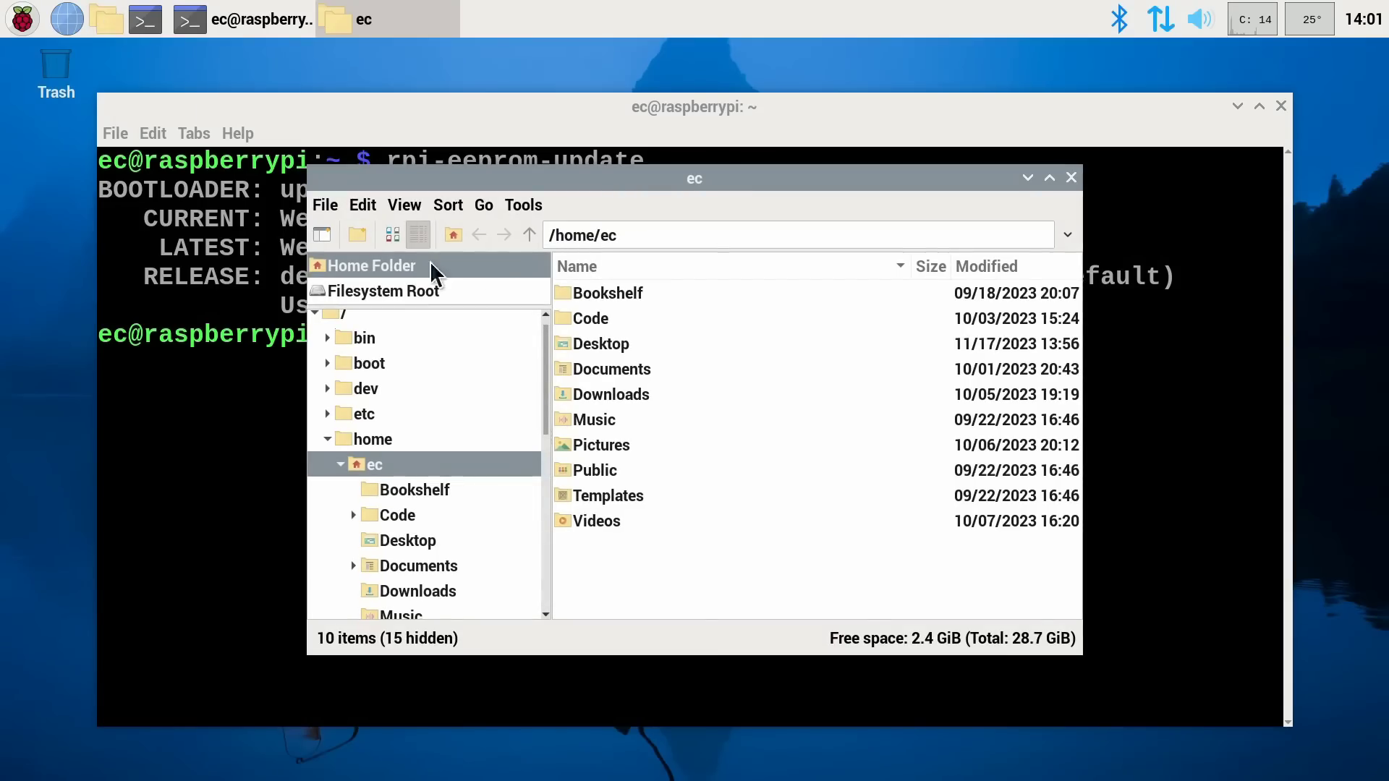
click(530, 236)
click(529, 235)
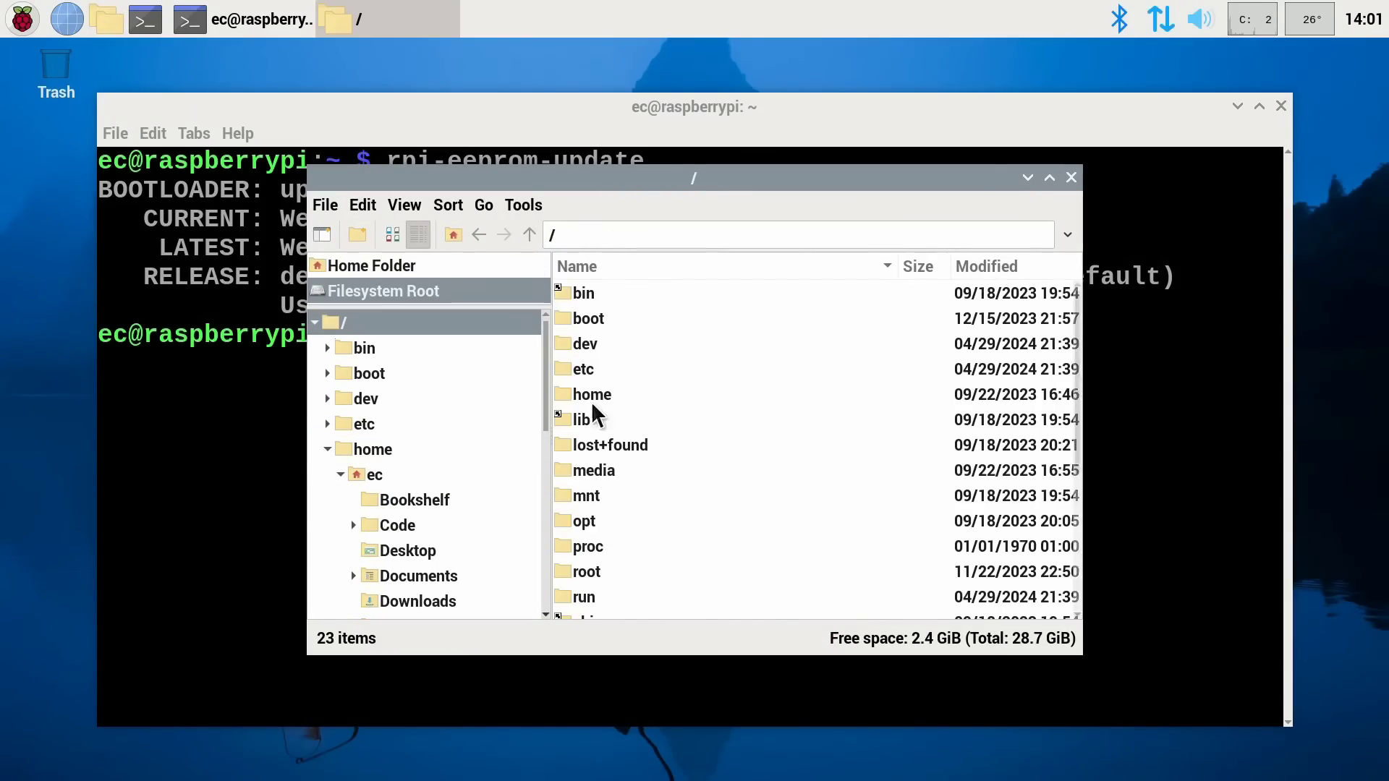
double_click(581, 421)
scroll(660, 438, down, 3)
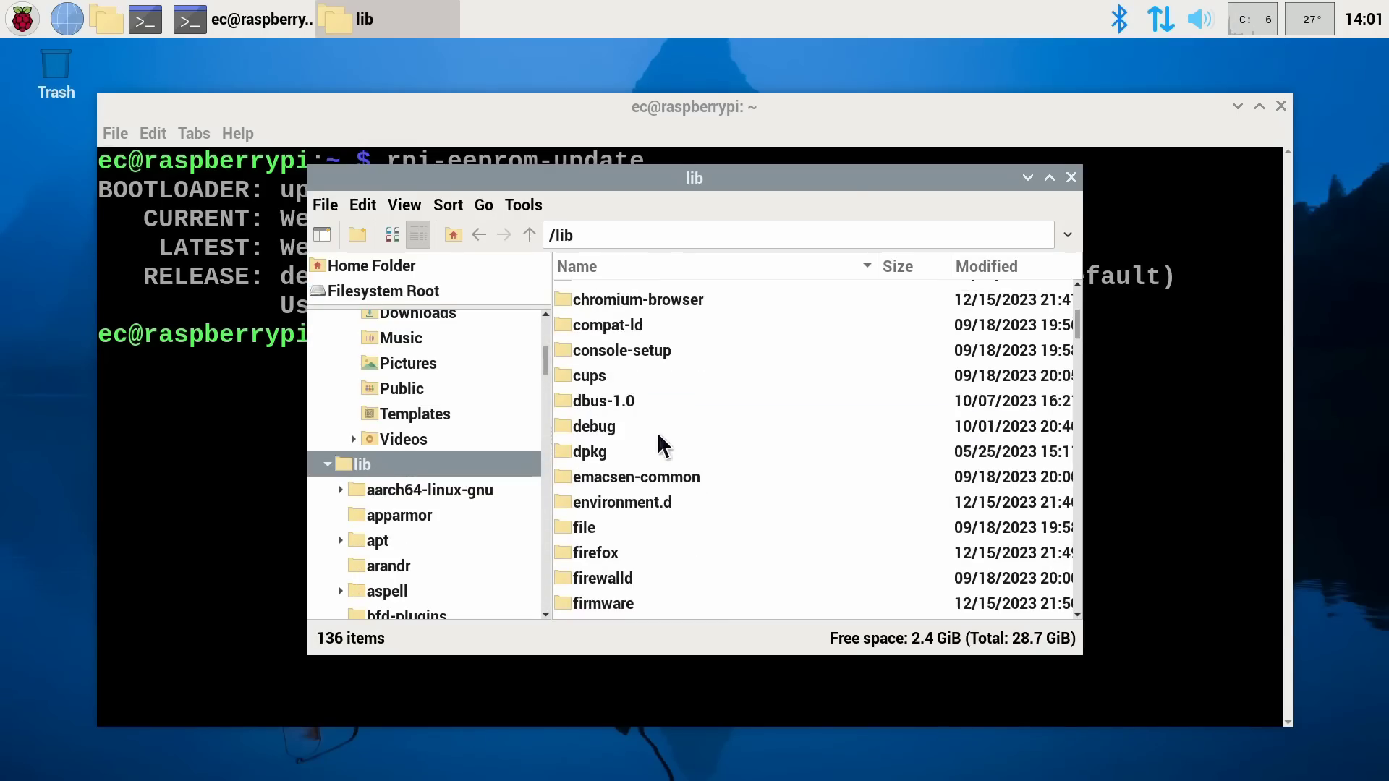
double_click(622, 537)
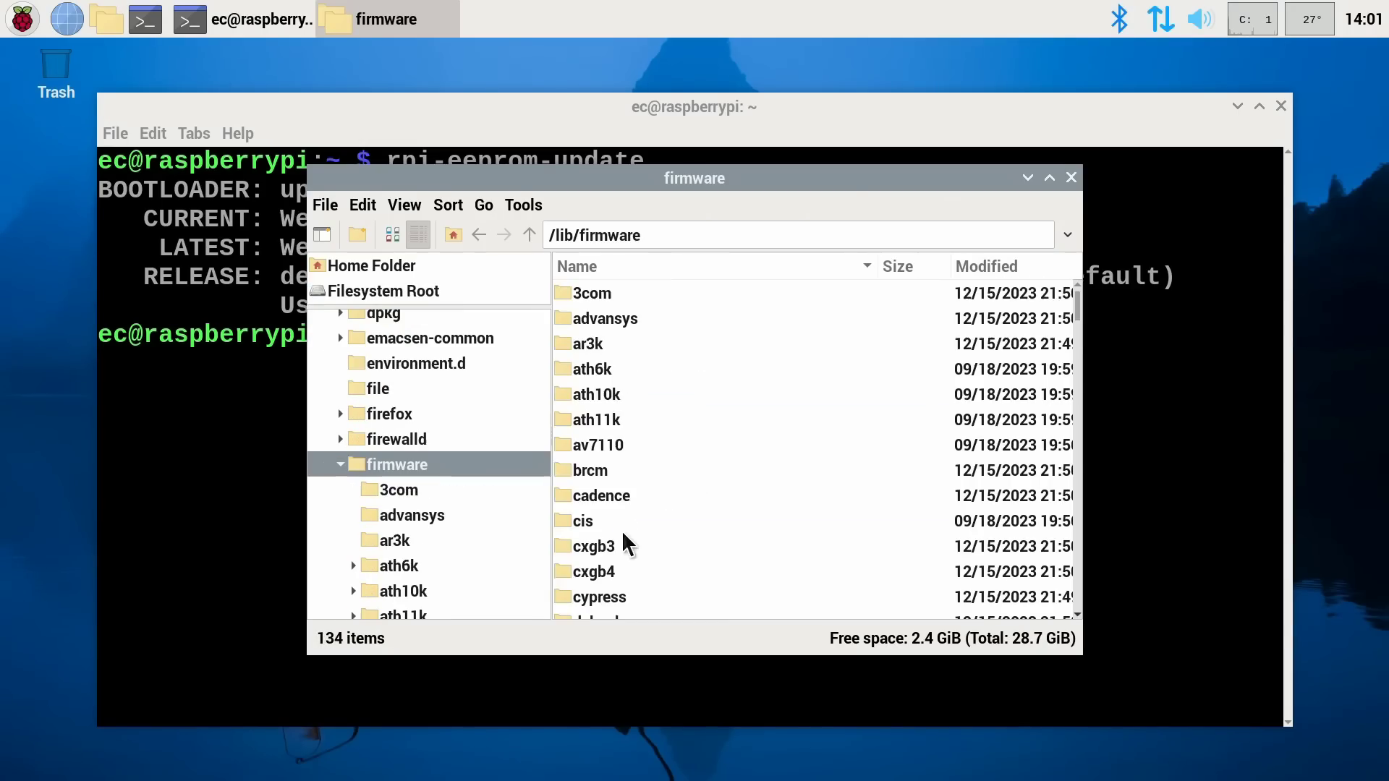
scroll(693, 440, down, 1)
scroll(692, 440, down, 10)
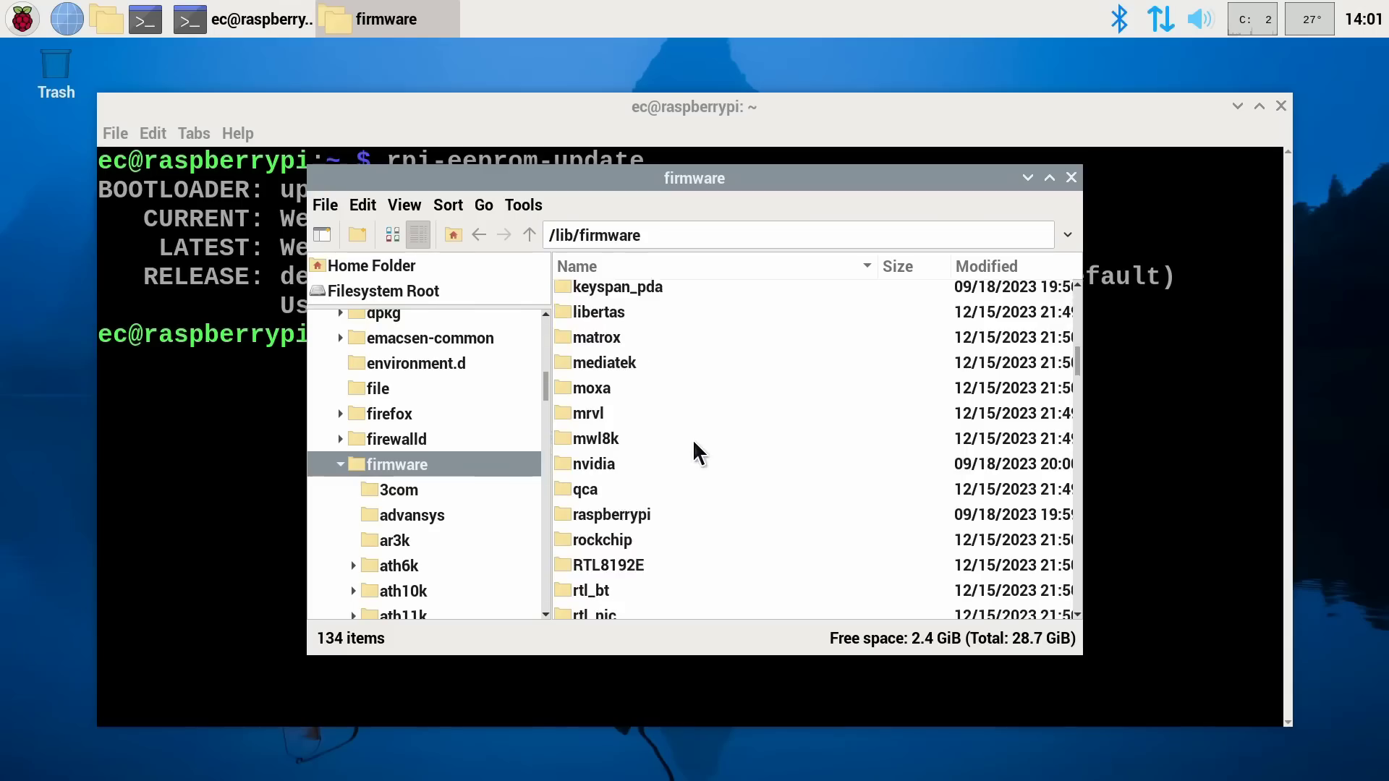
scroll(692, 440, up, 2)
double_click(613, 450)
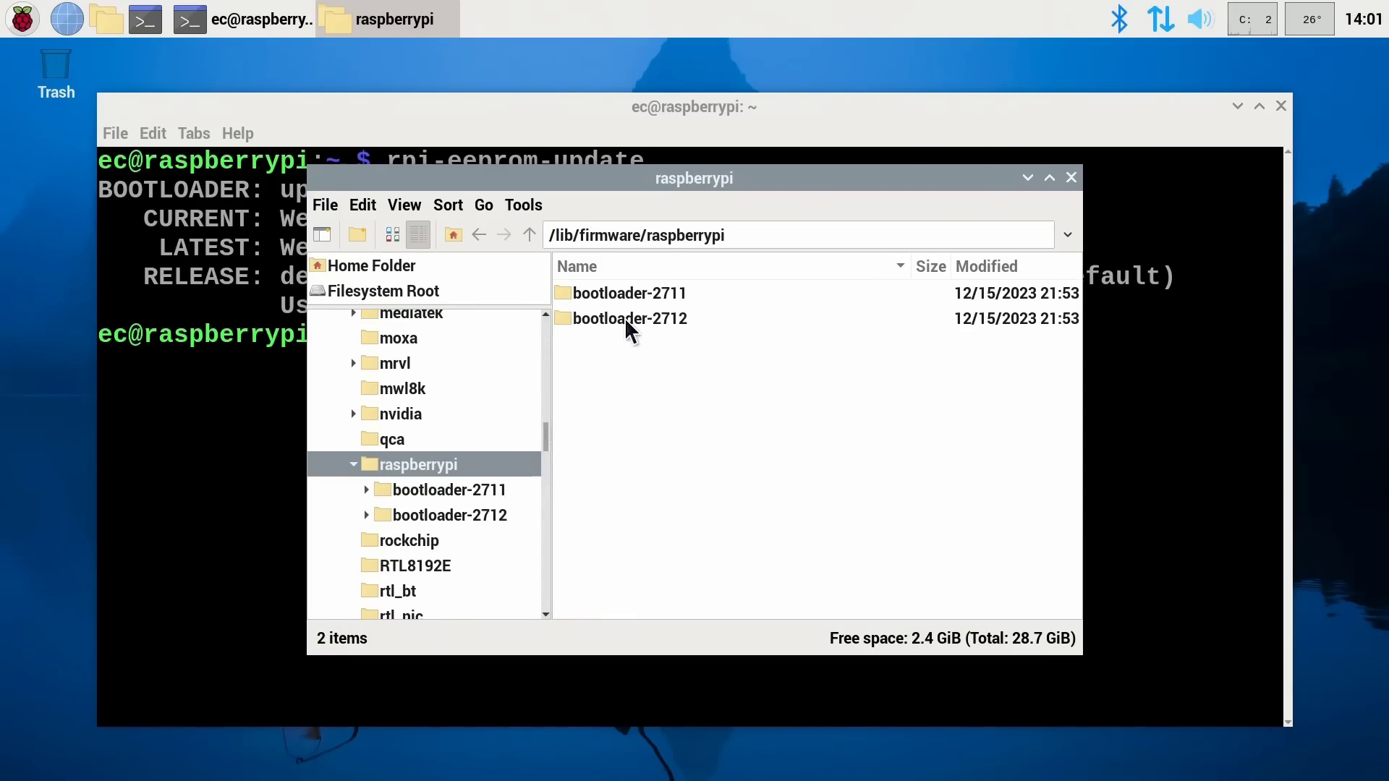
Step: Check the bootloader-2712/default images, newest dated 2023-12-06, then close the file manager
drag(647, 181, 608, 469)
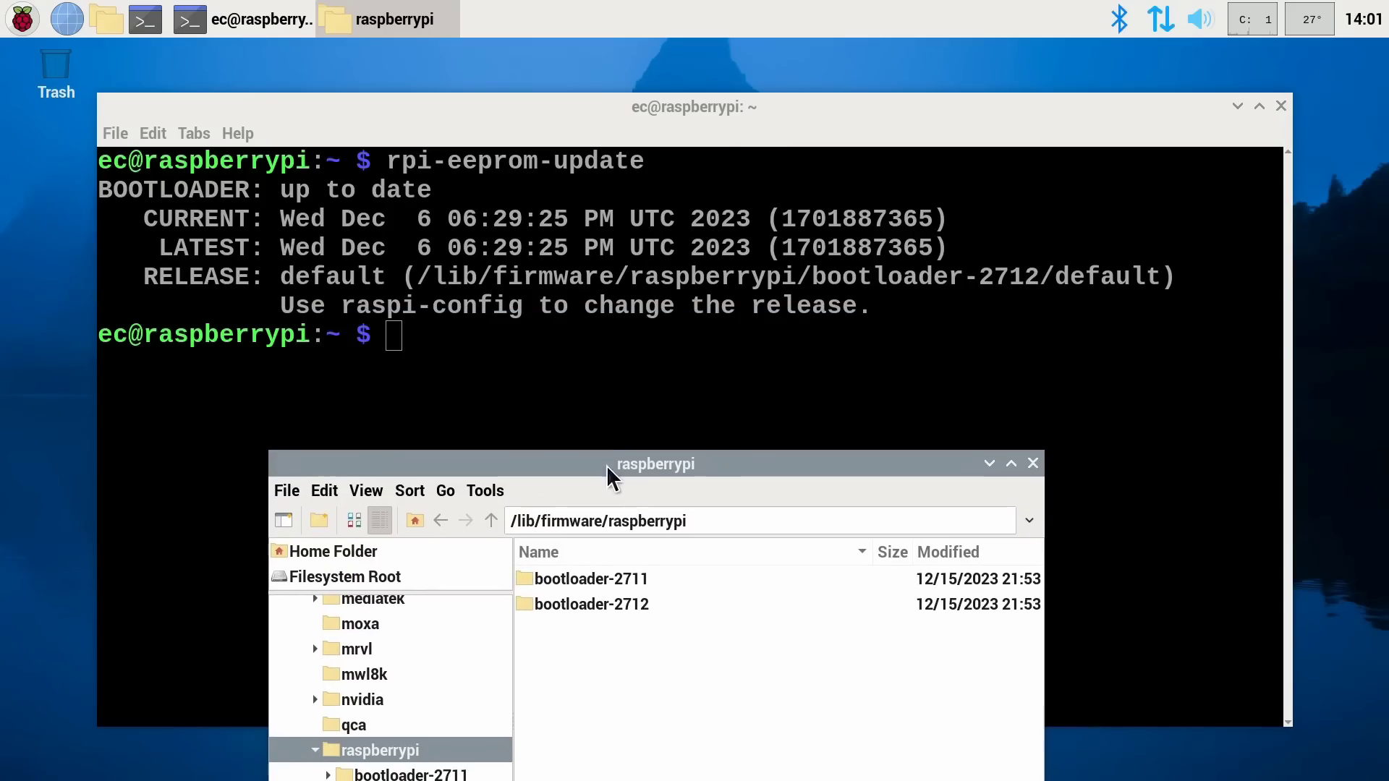
drag(724, 468, 711, 175)
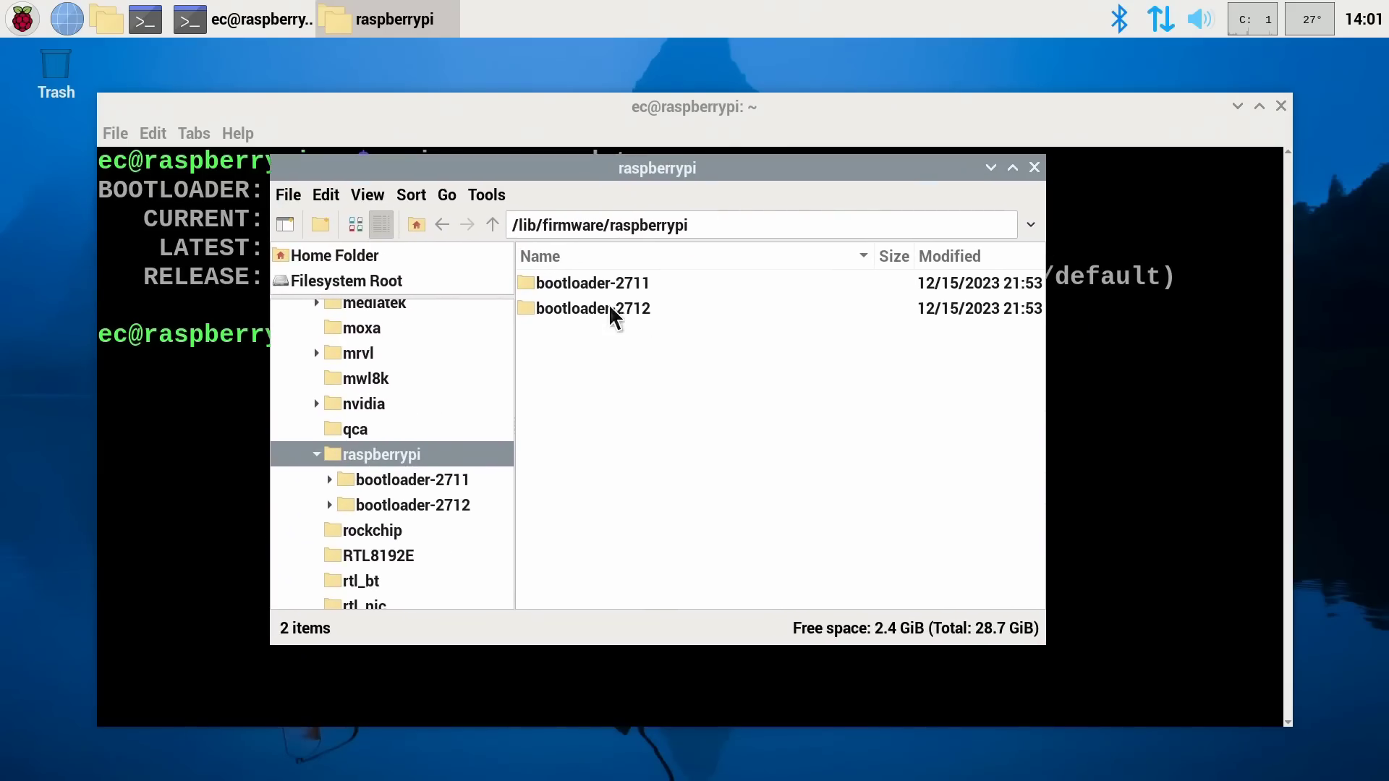
double_click(610, 307)
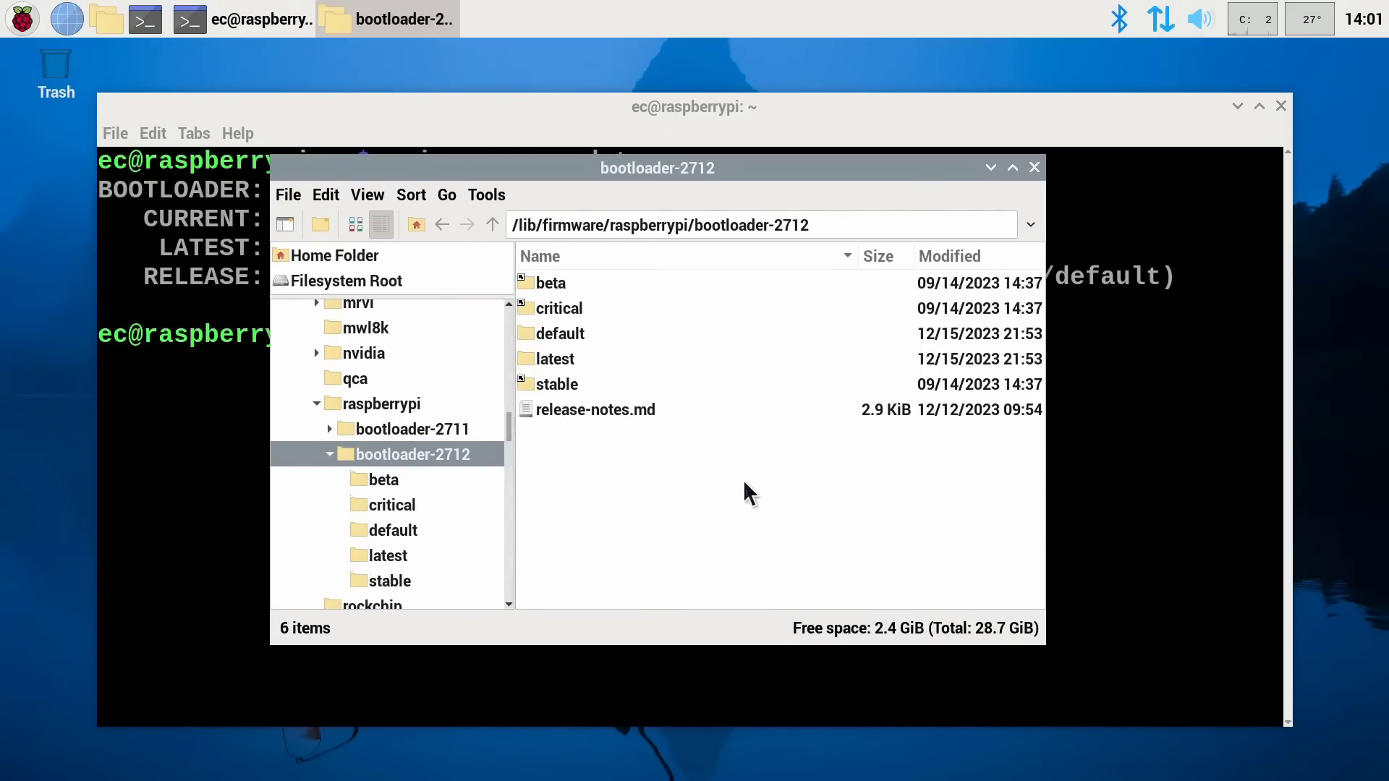
double_click(560, 331)
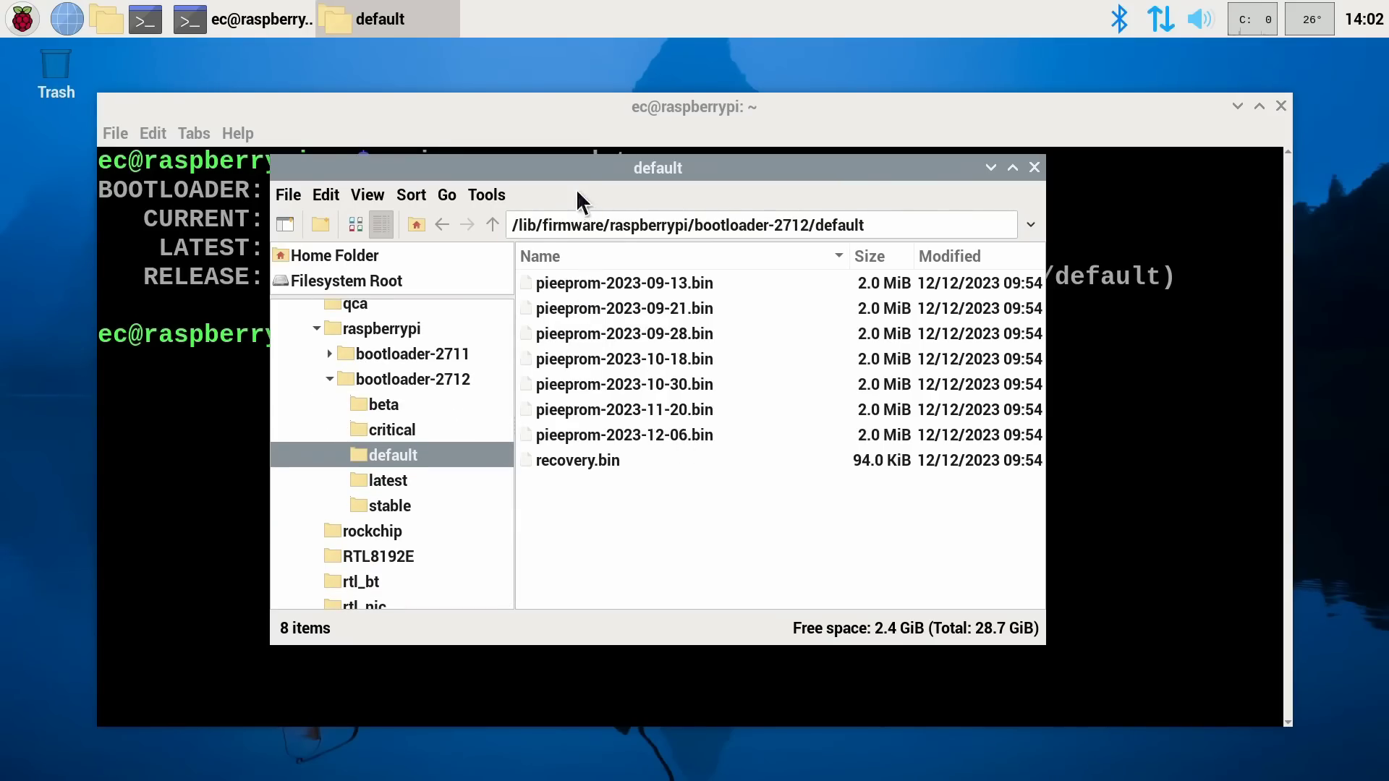
drag(563, 168, 789, 294)
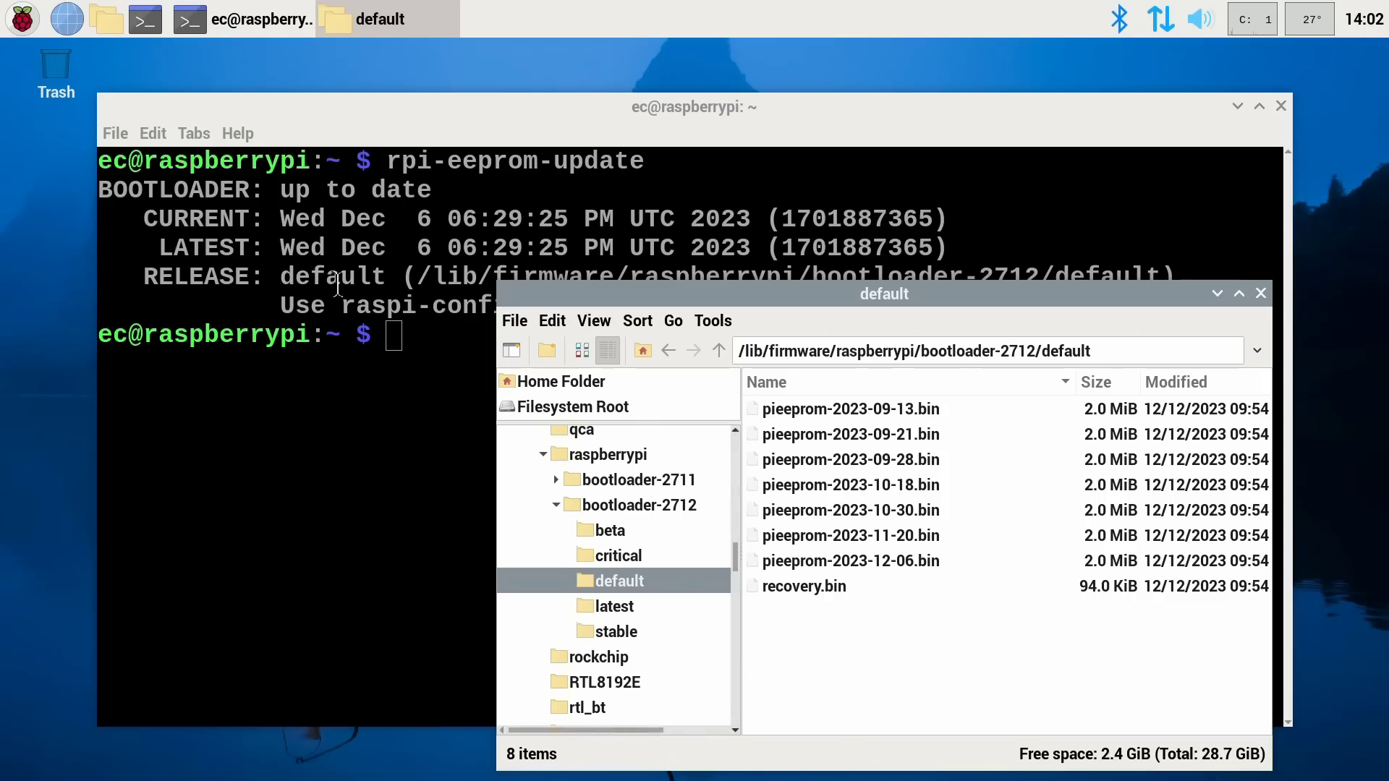
click(718, 351)
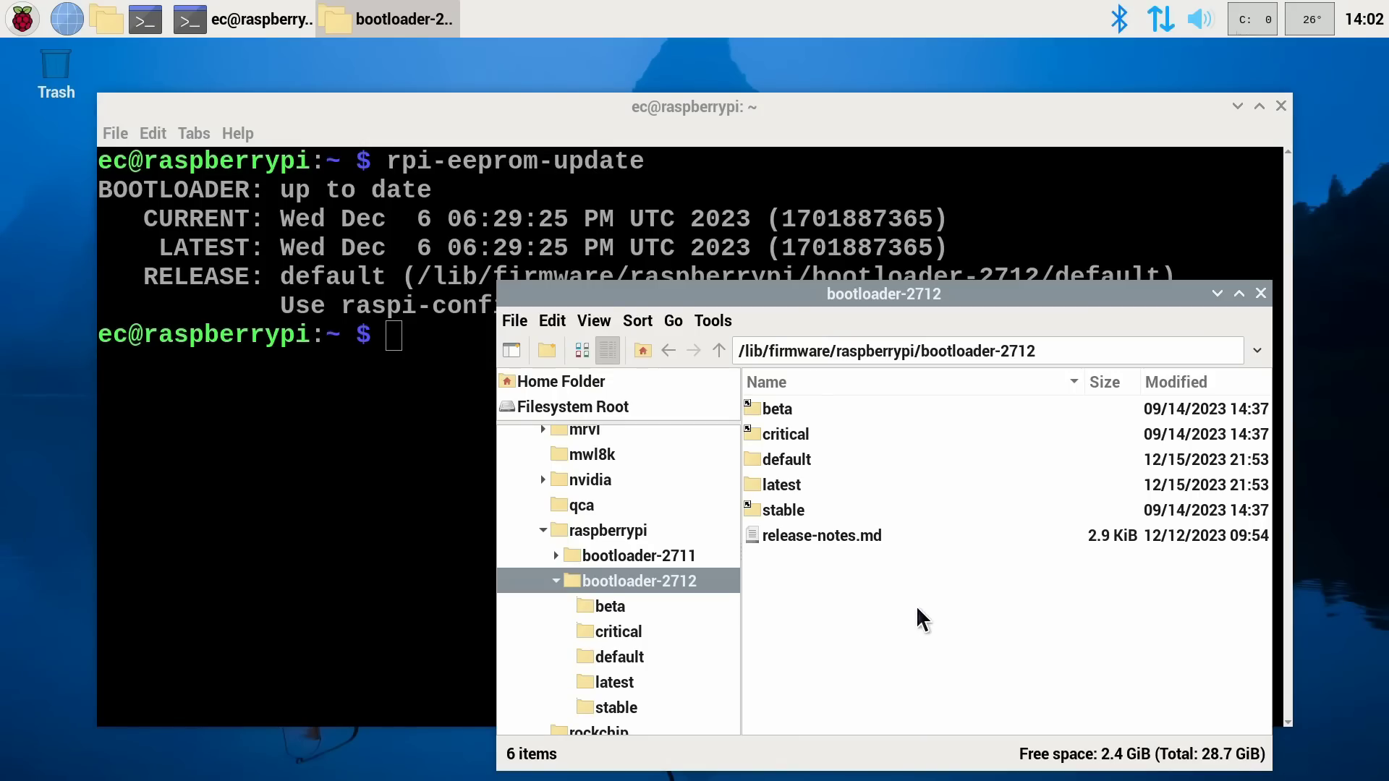
click(1261, 294)
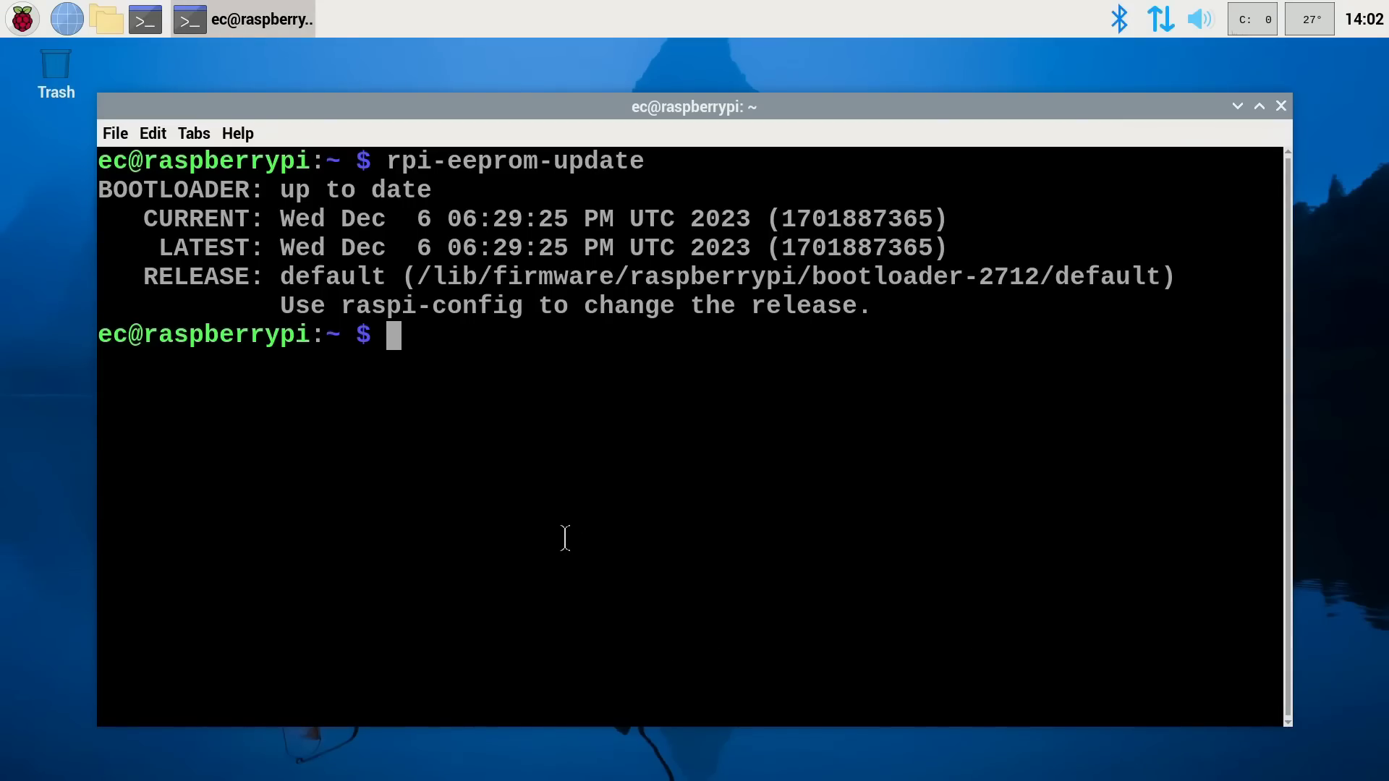
Step: Run sudo apt update and sudo apt full-upgrade, confirm with y, then enter sudo reboot
text(sudo apt )
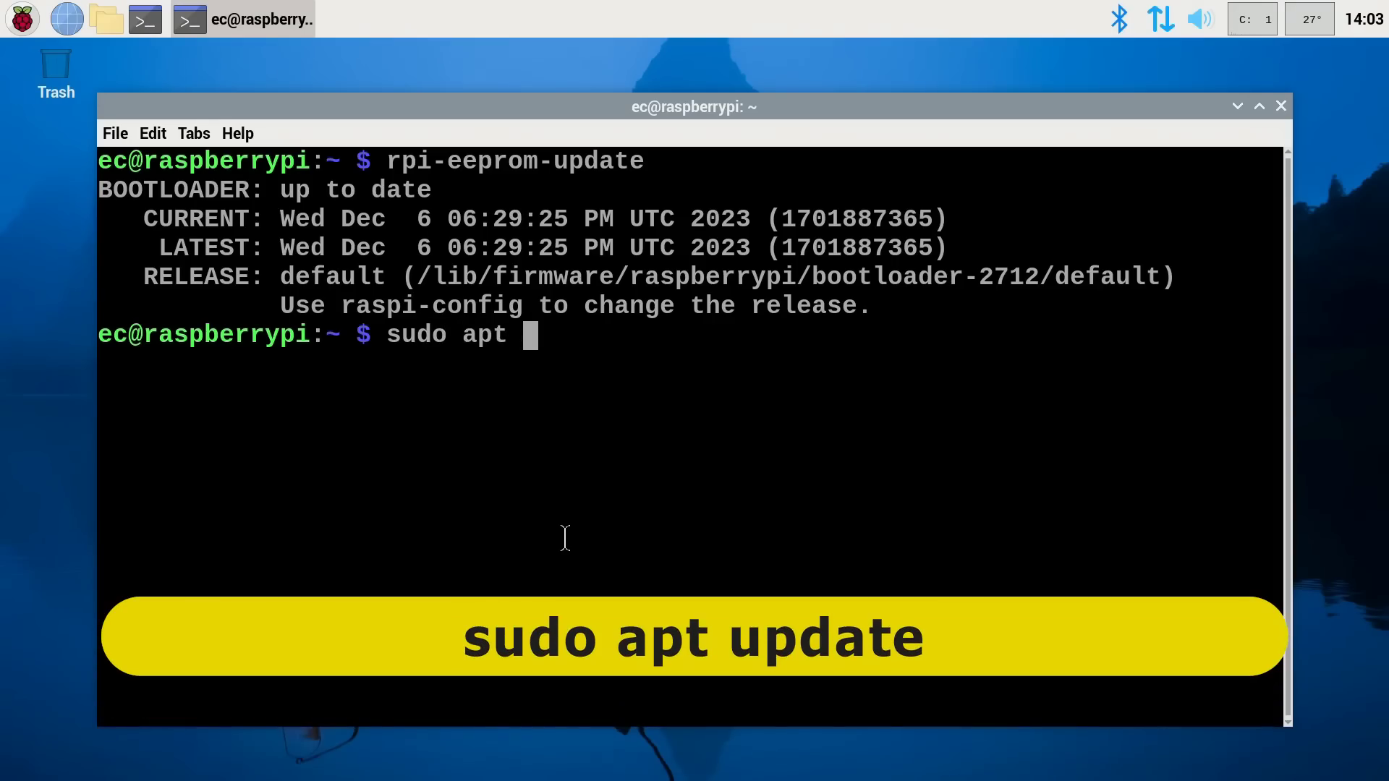
text(update)
key(Return)
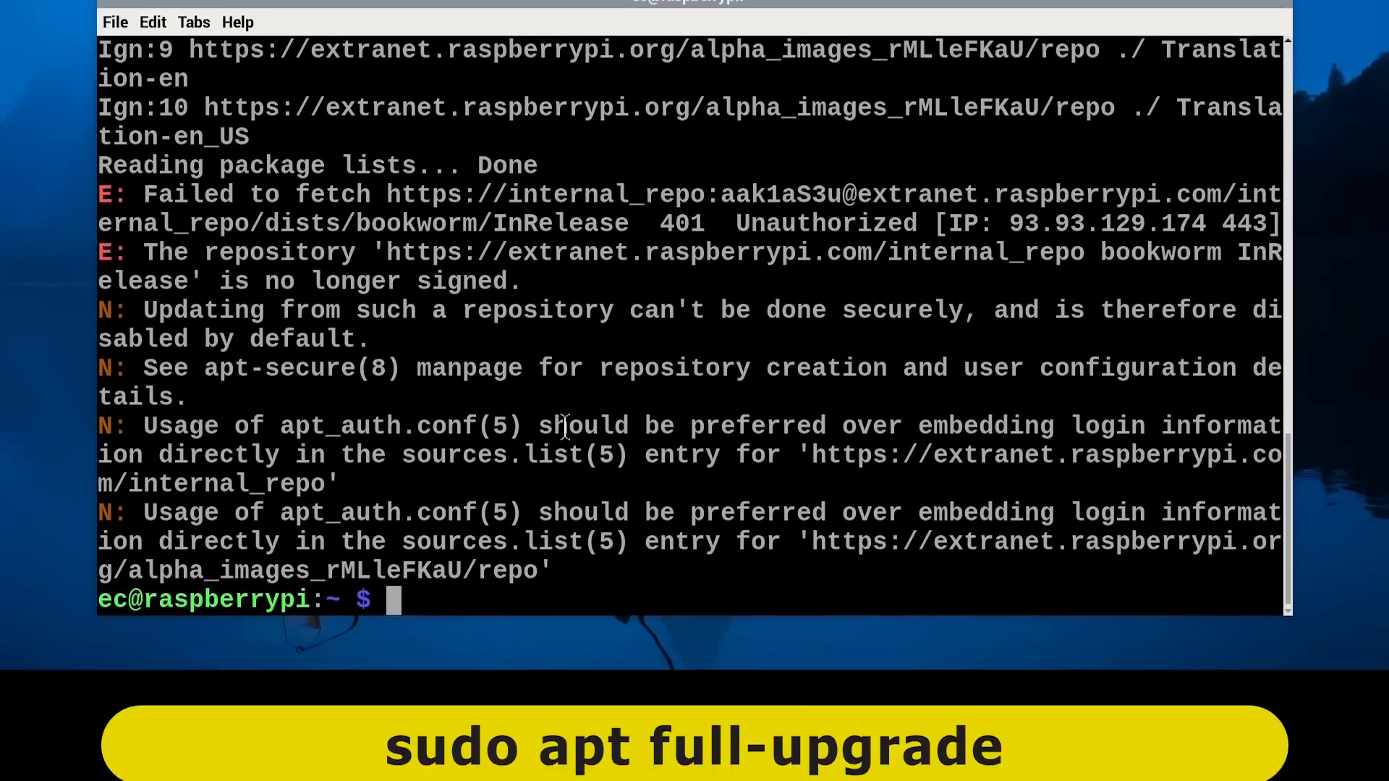
text(sudo apt full)
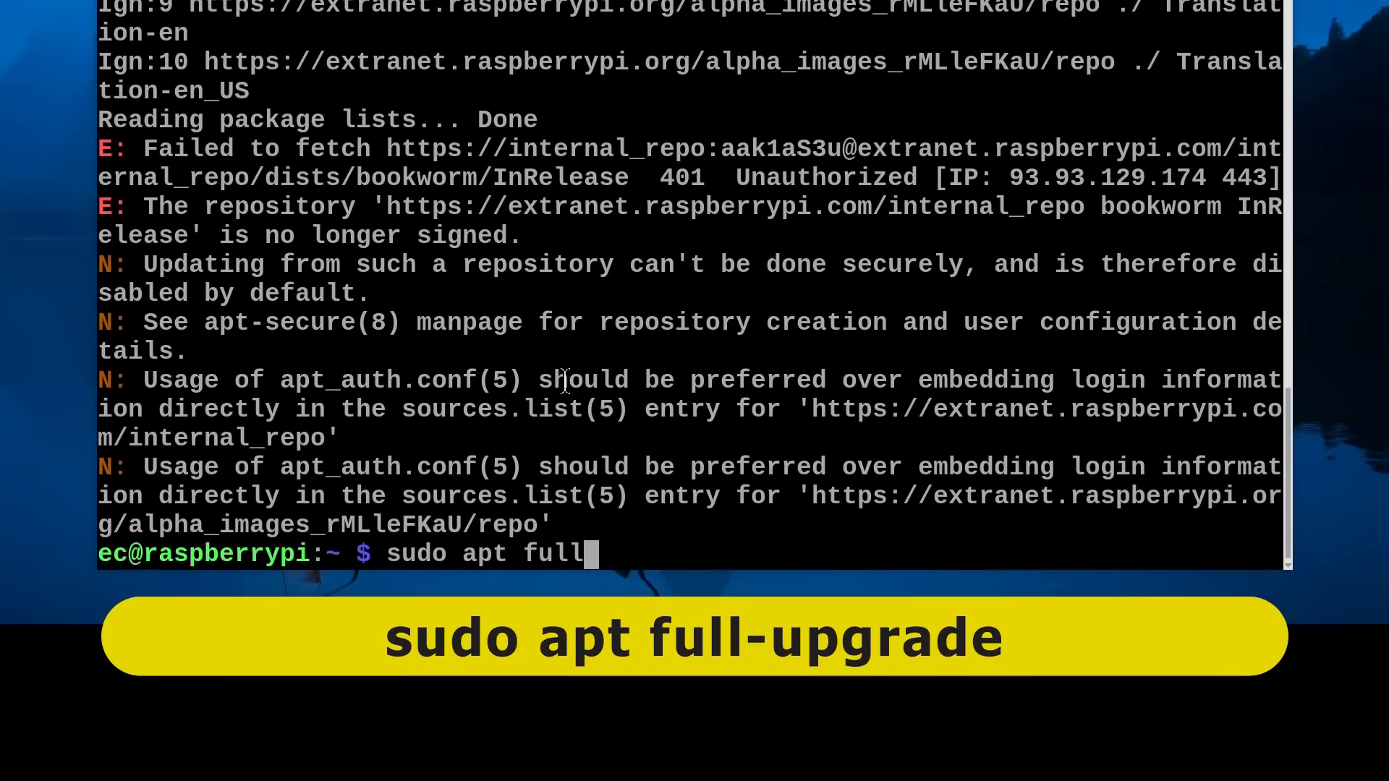
text(-upgrade)
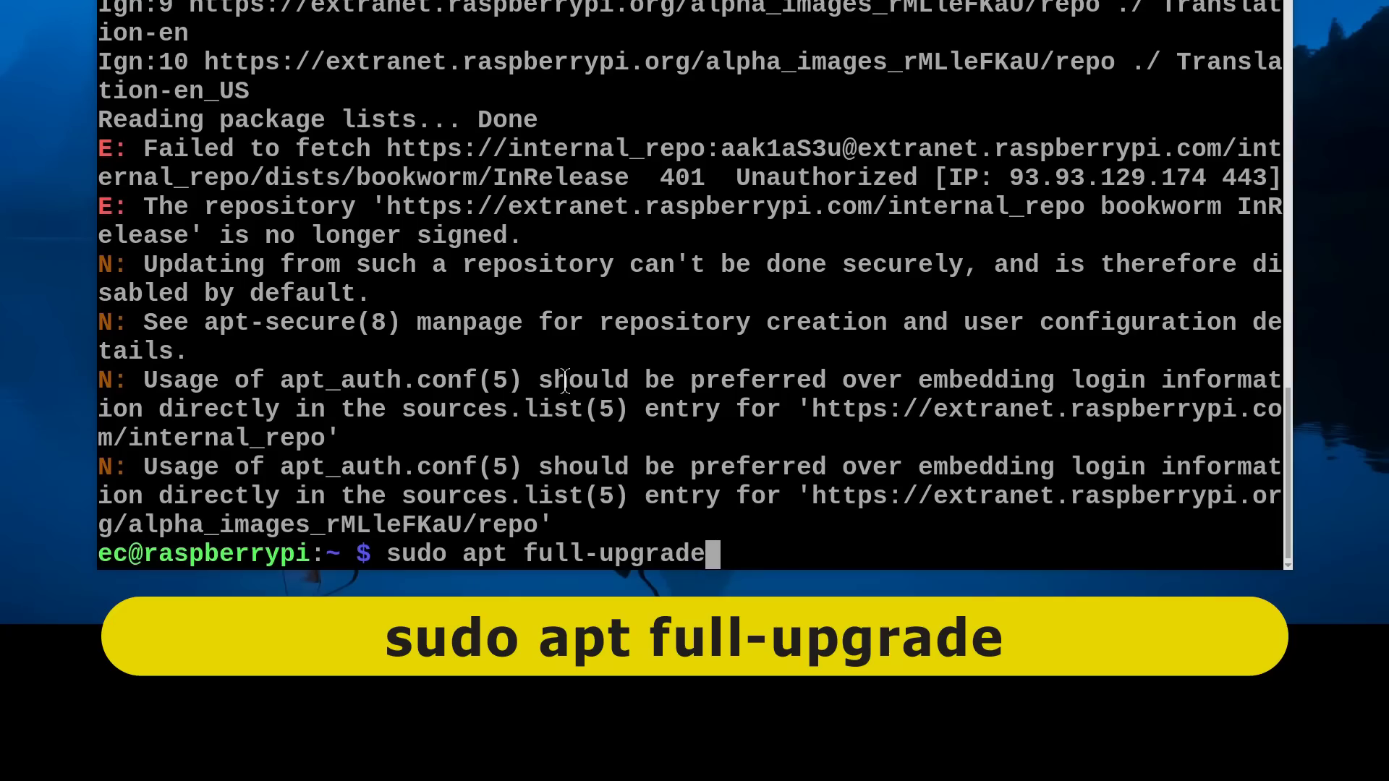
key(Return)
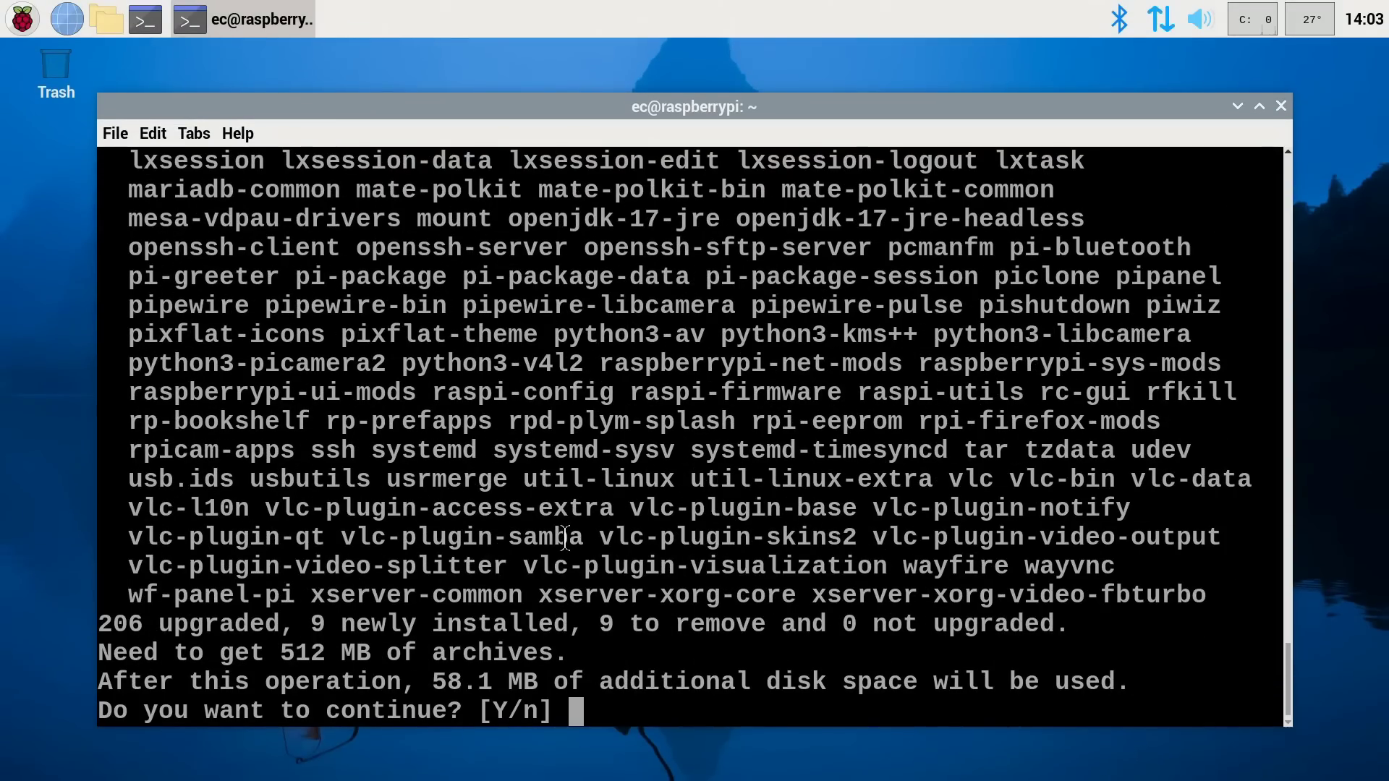
text(y)
key(Return)
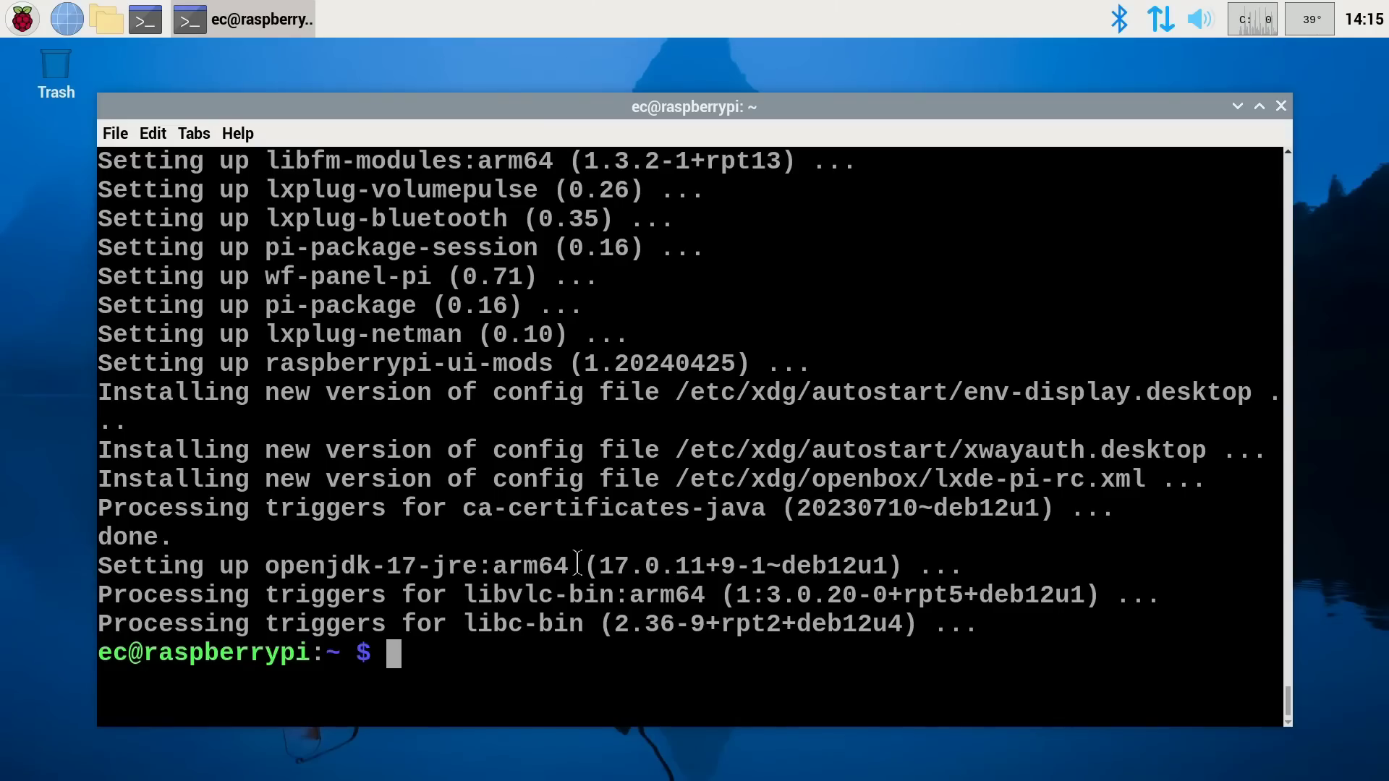
text(sudo reboo)
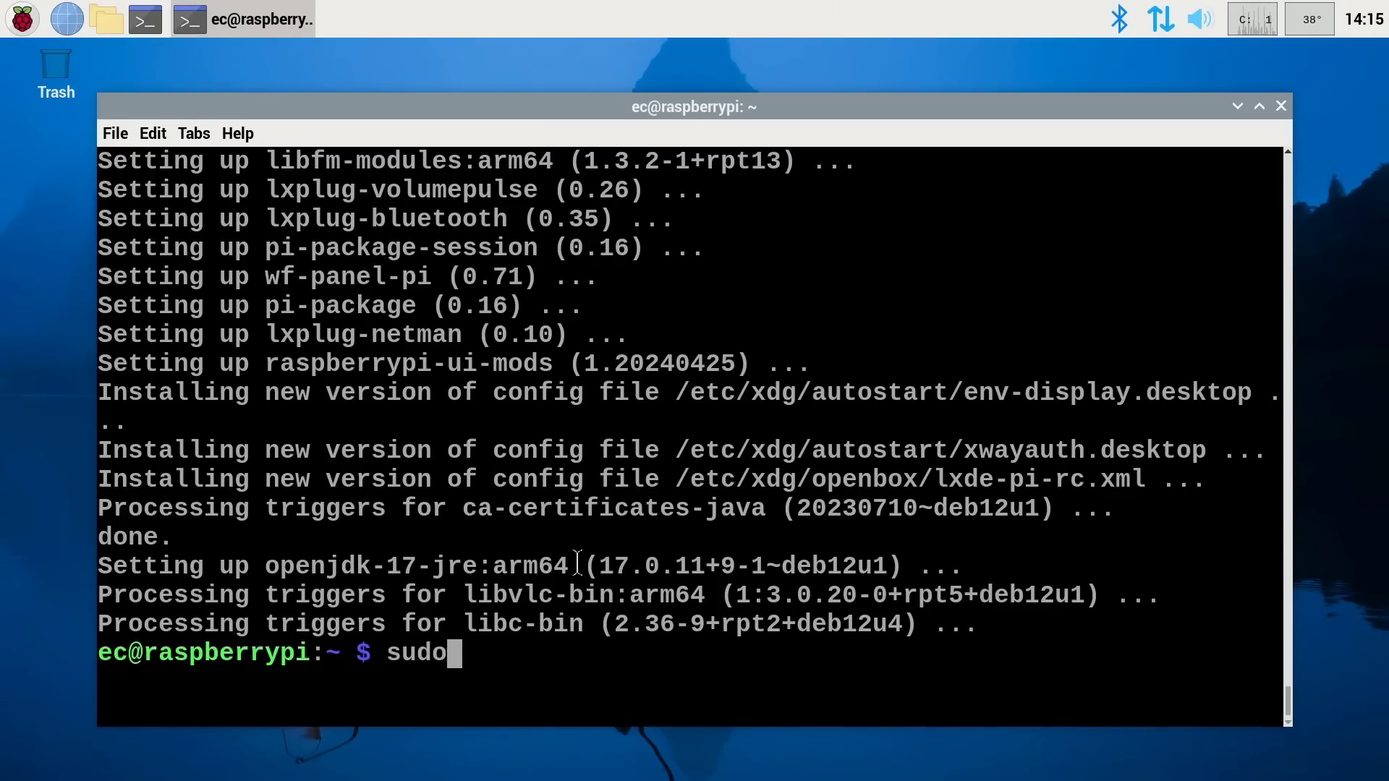
text(t)
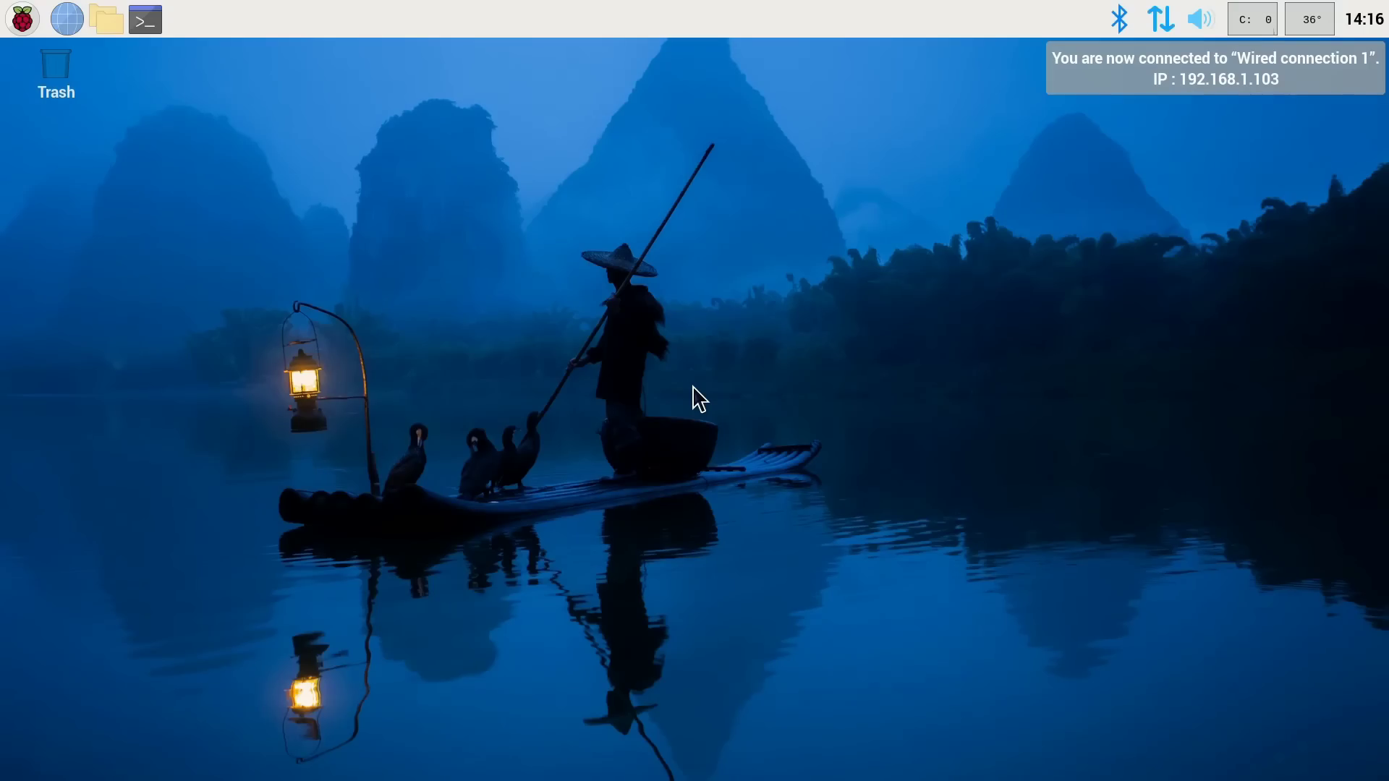
click(105, 28)
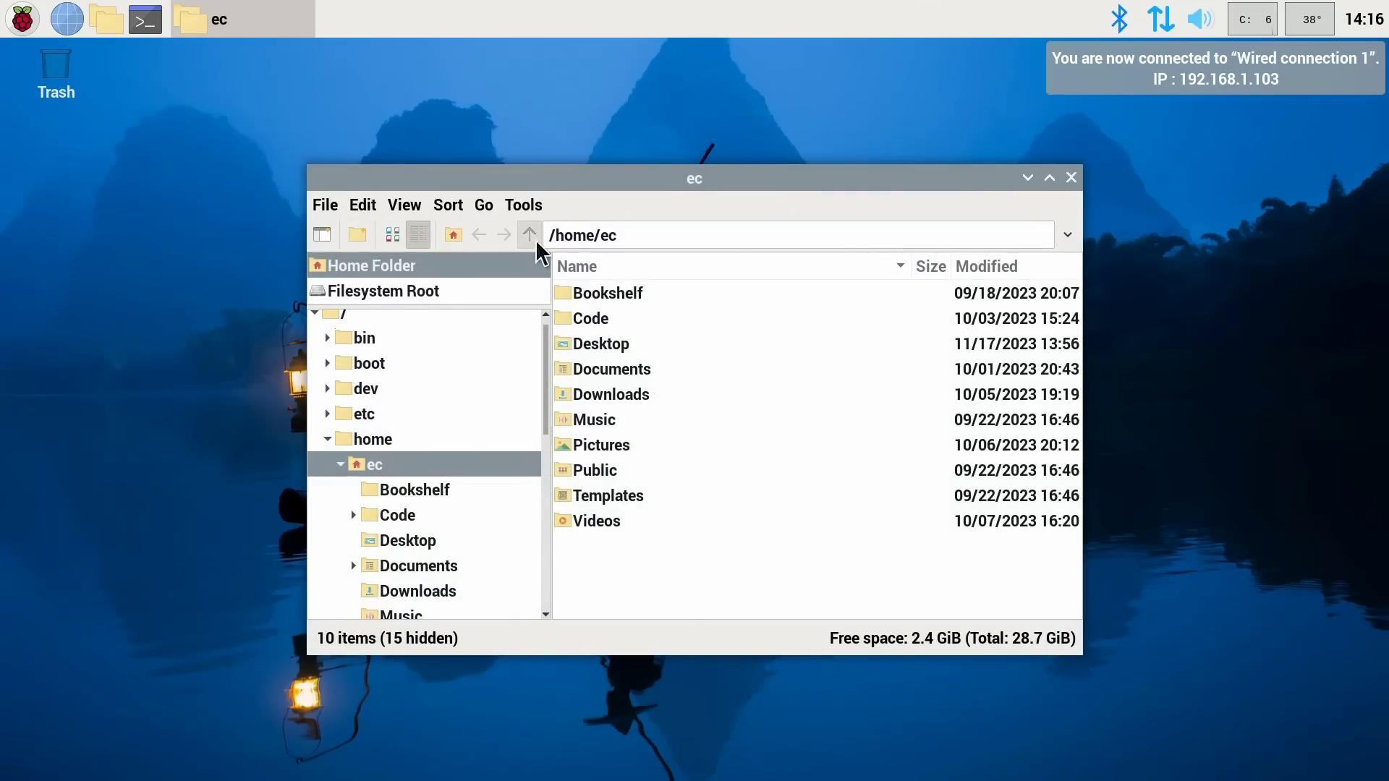
click(530, 235)
click(531, 235)
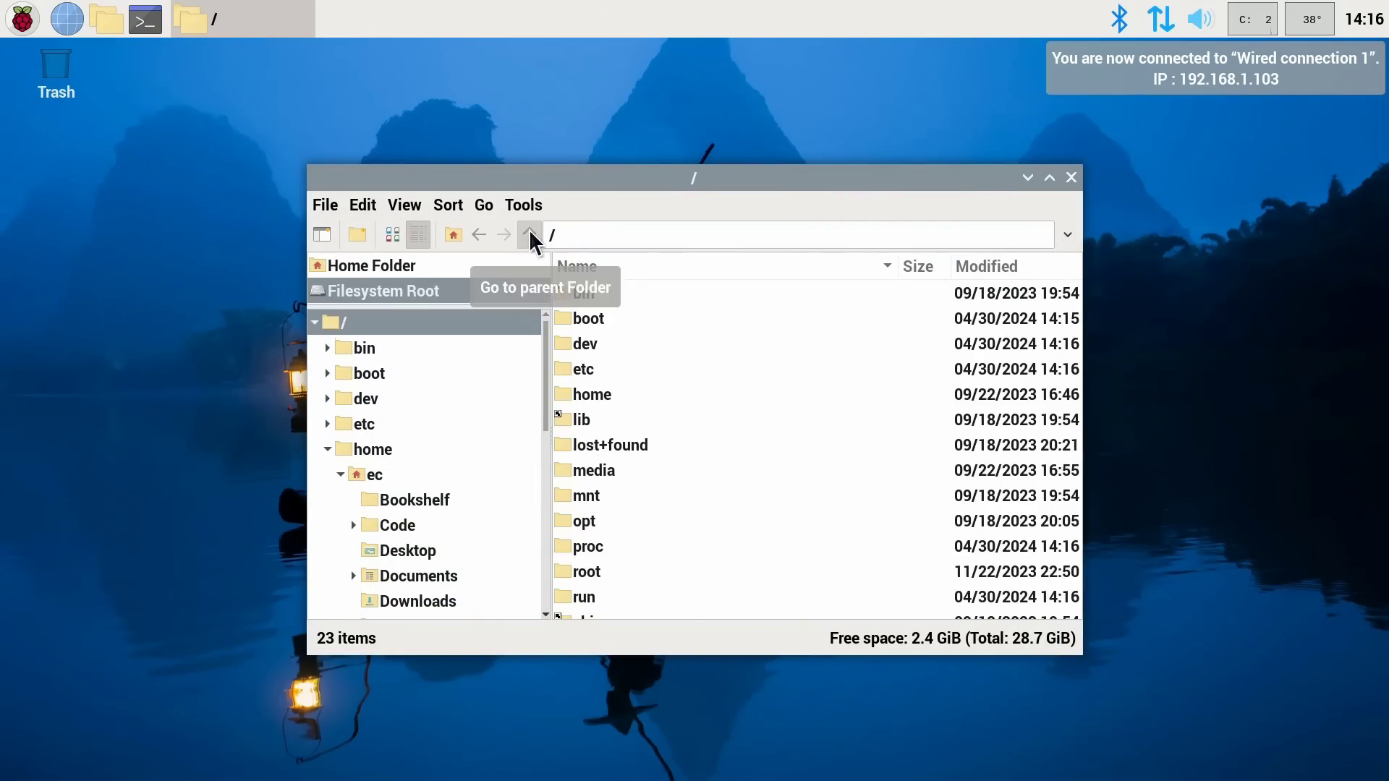
double_click(578, 421)
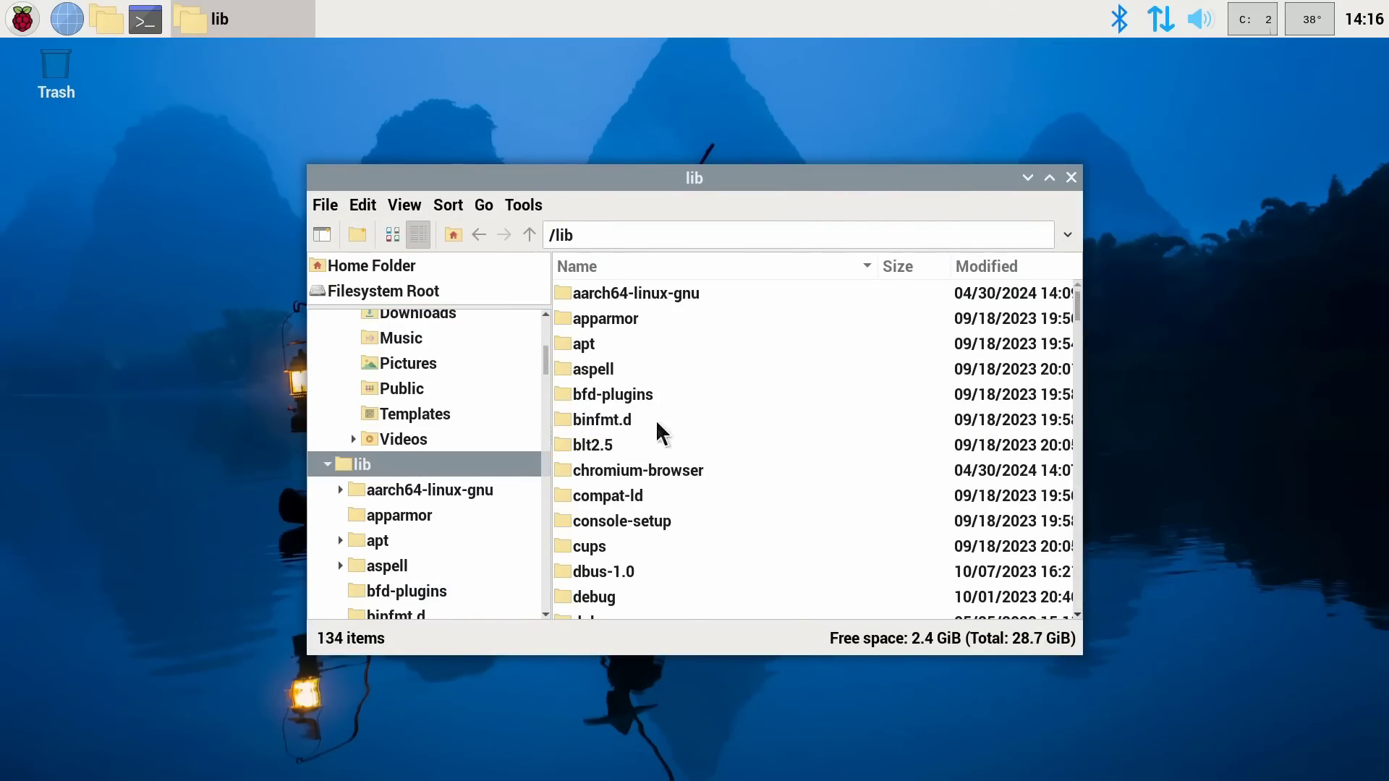
scroll(734, 436, down, 3)
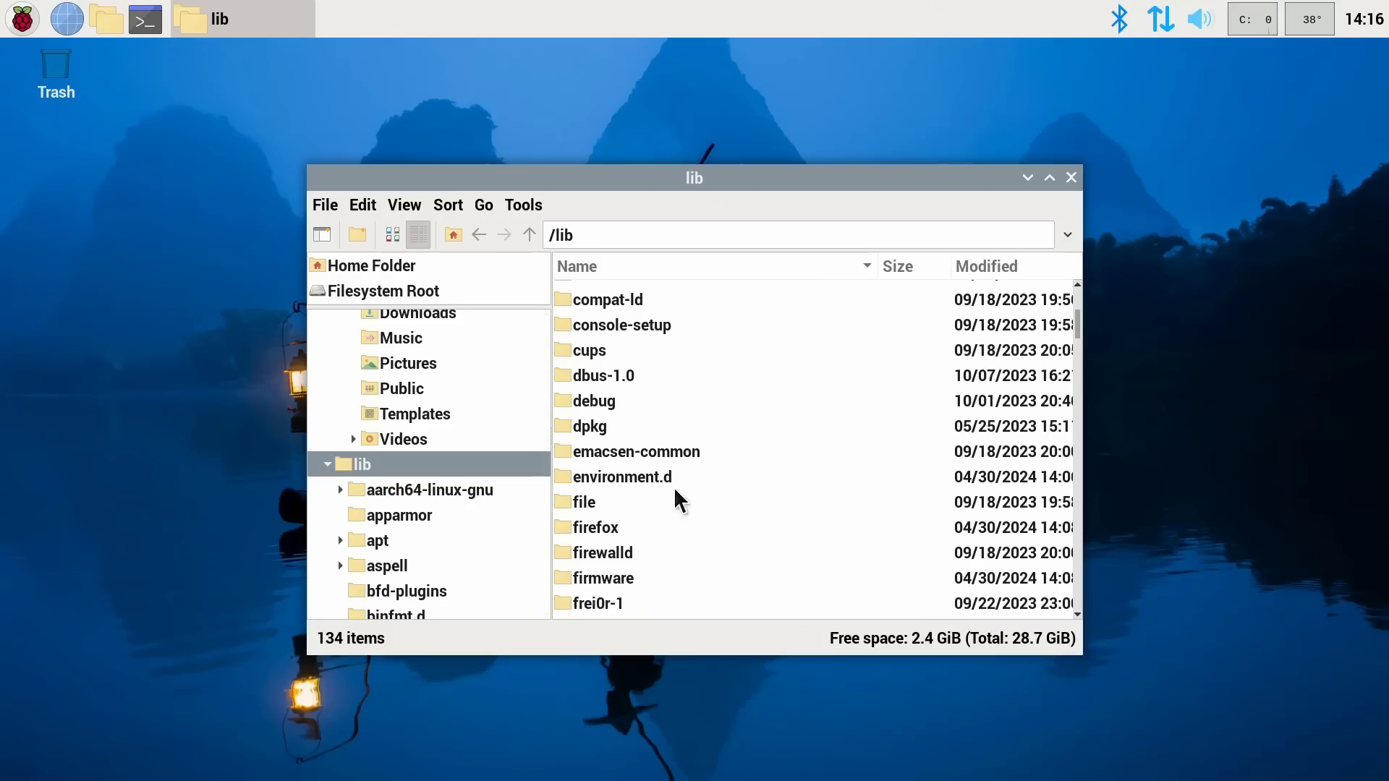
double_click(631, 579)
scroll(684, 470, down, 8)
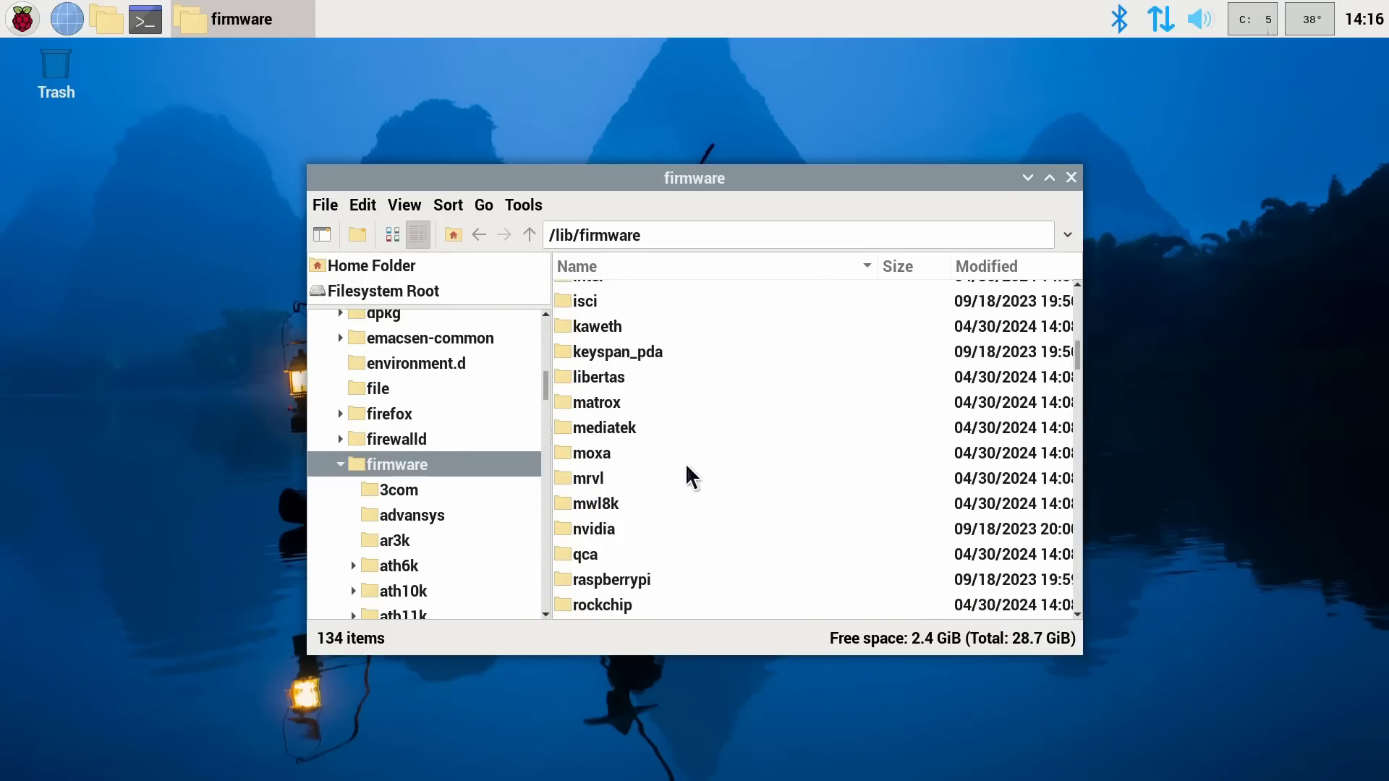
double_click(623, 514)
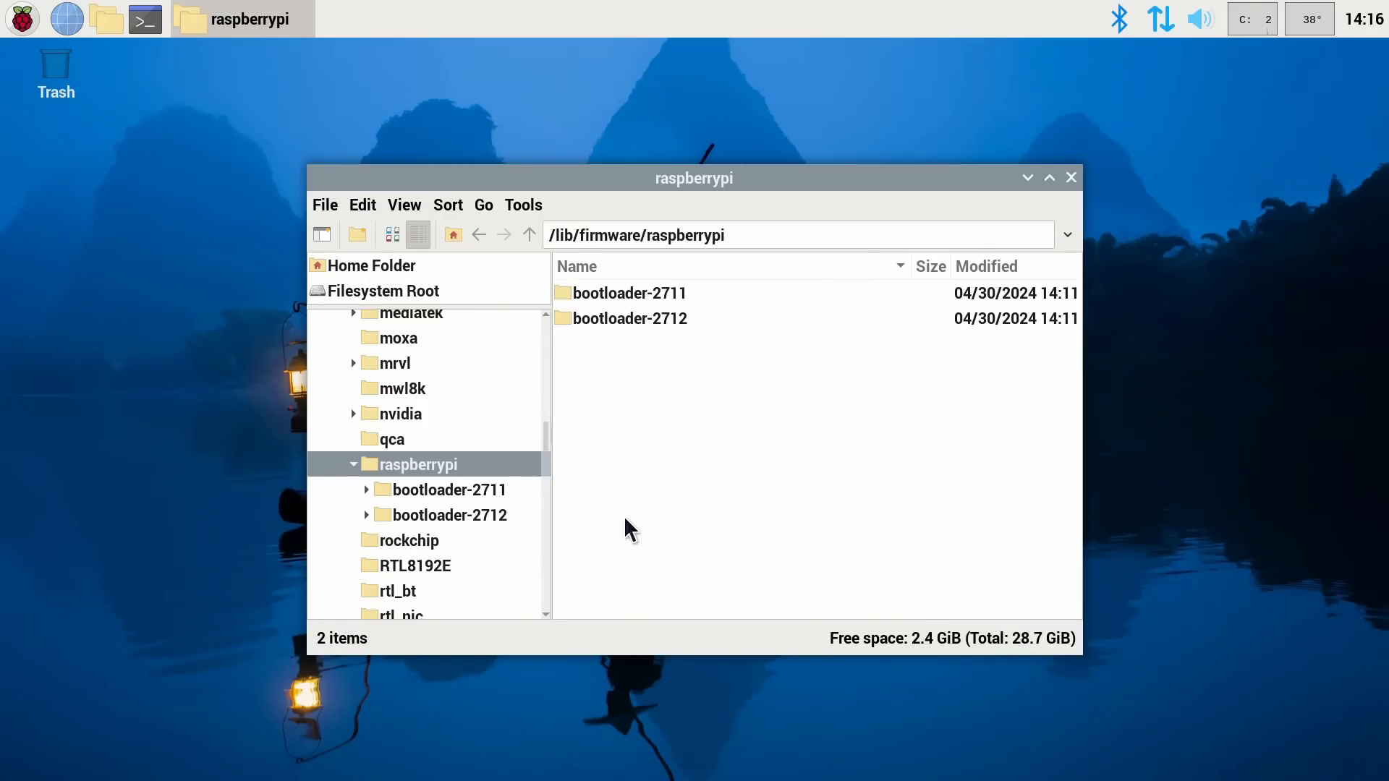
double_click(659, 319)
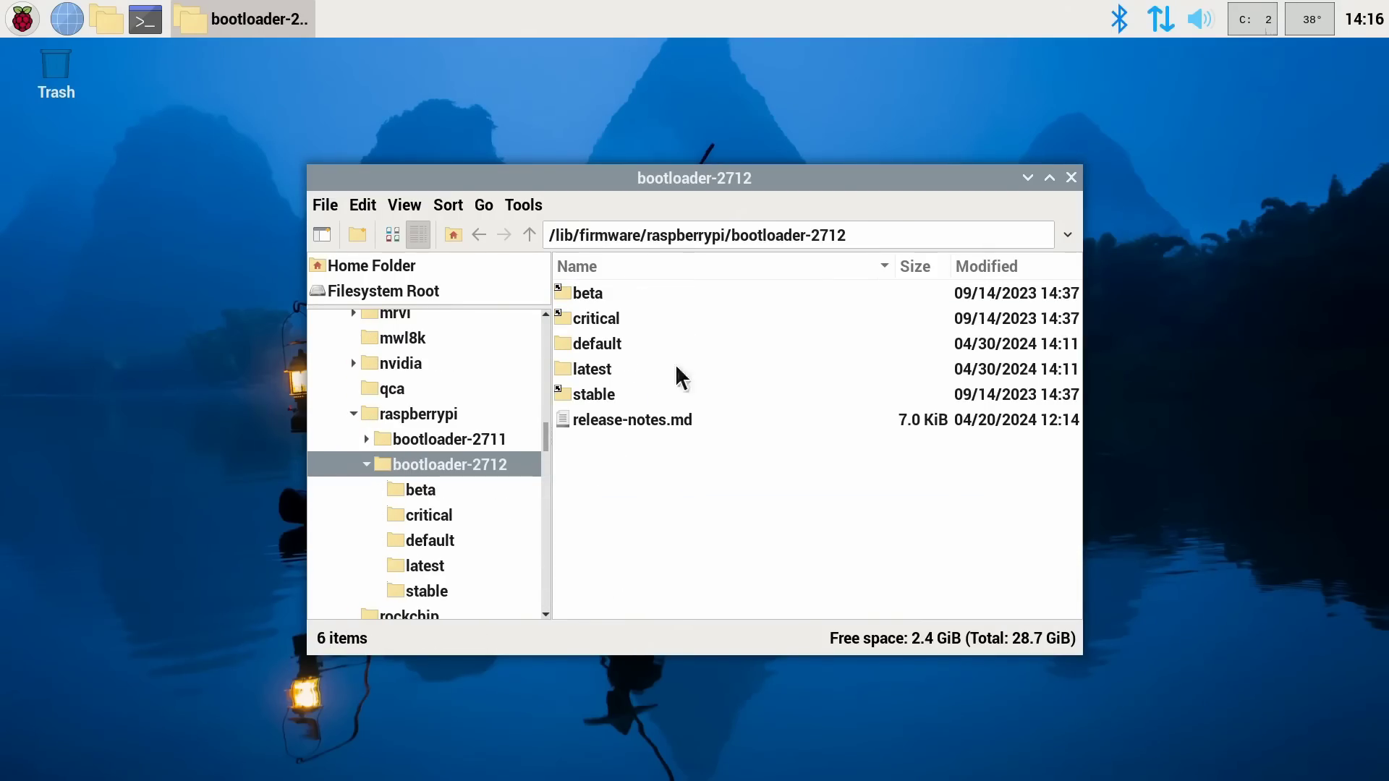
double_click(592, 345)
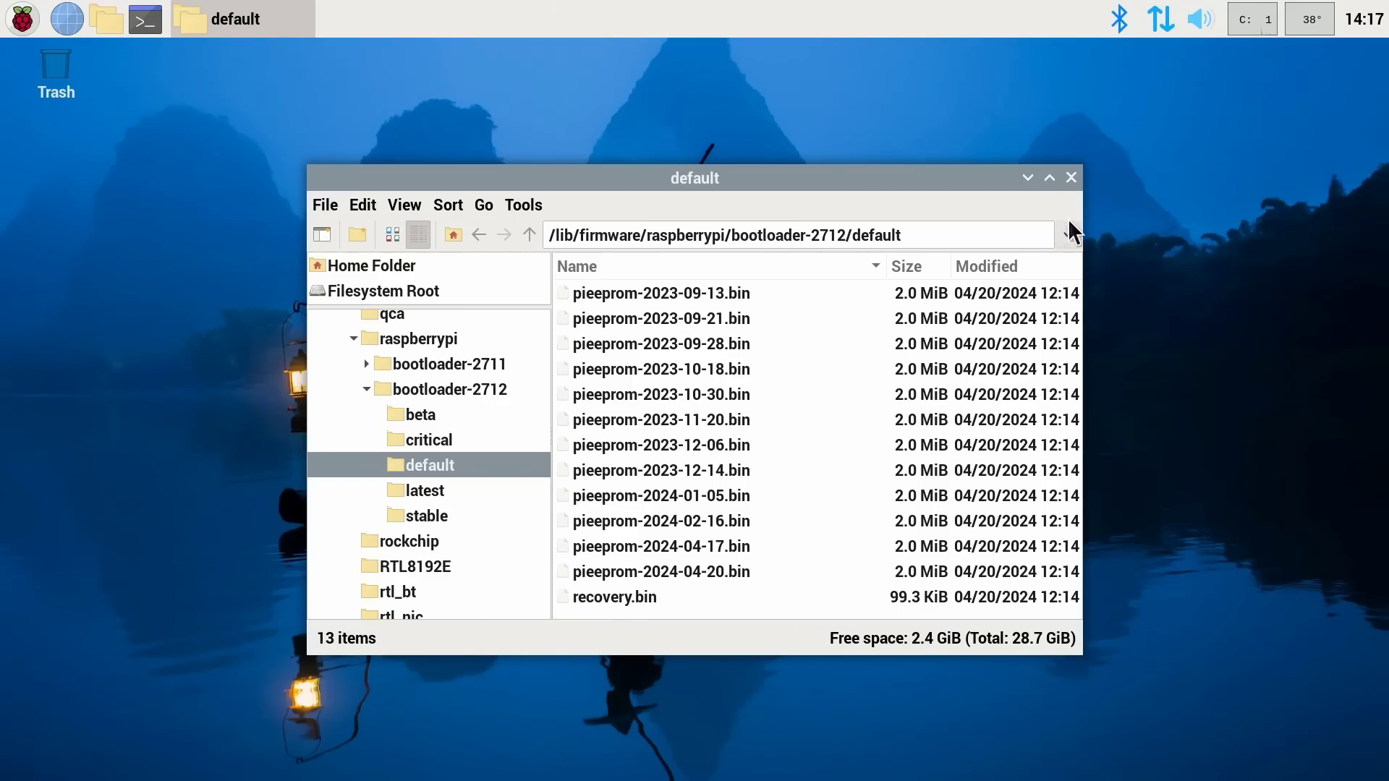
click(1072, 178)
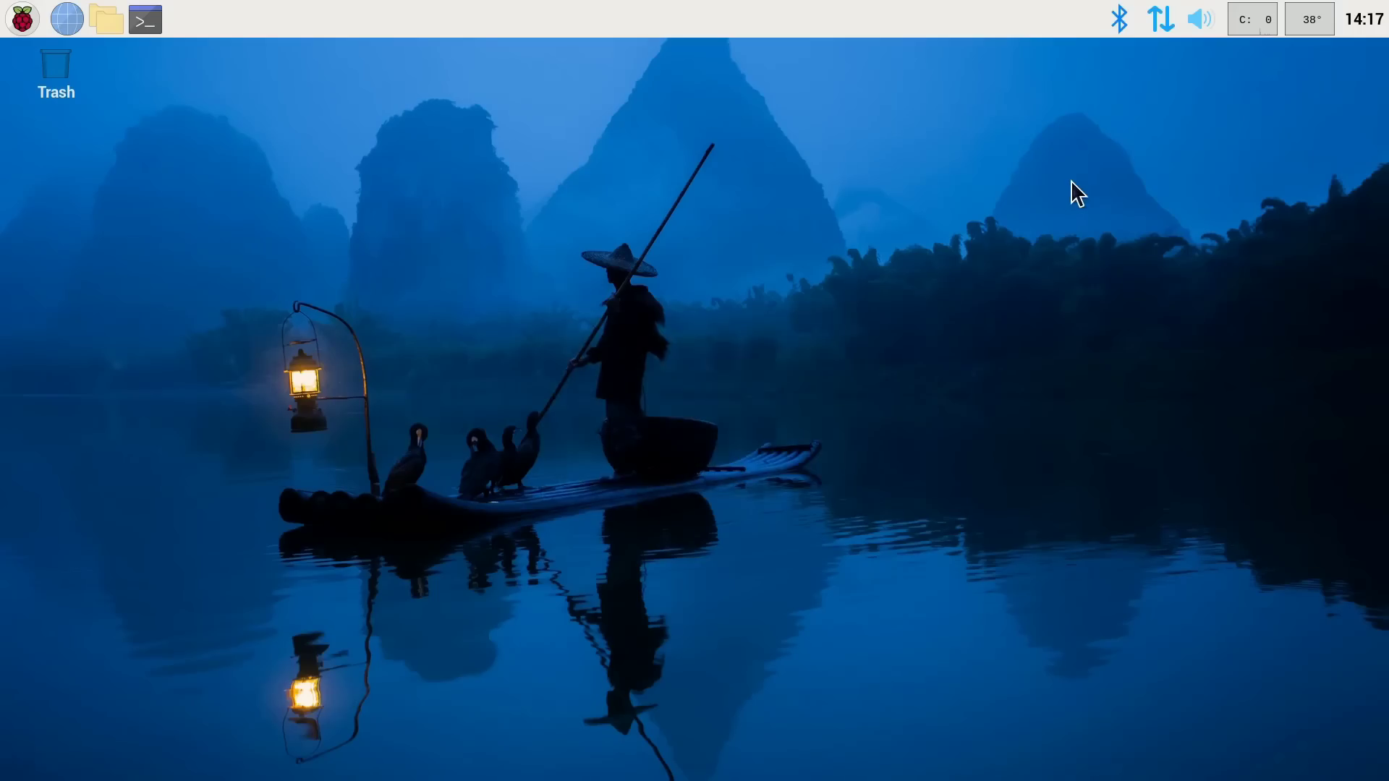
click(134, 32)
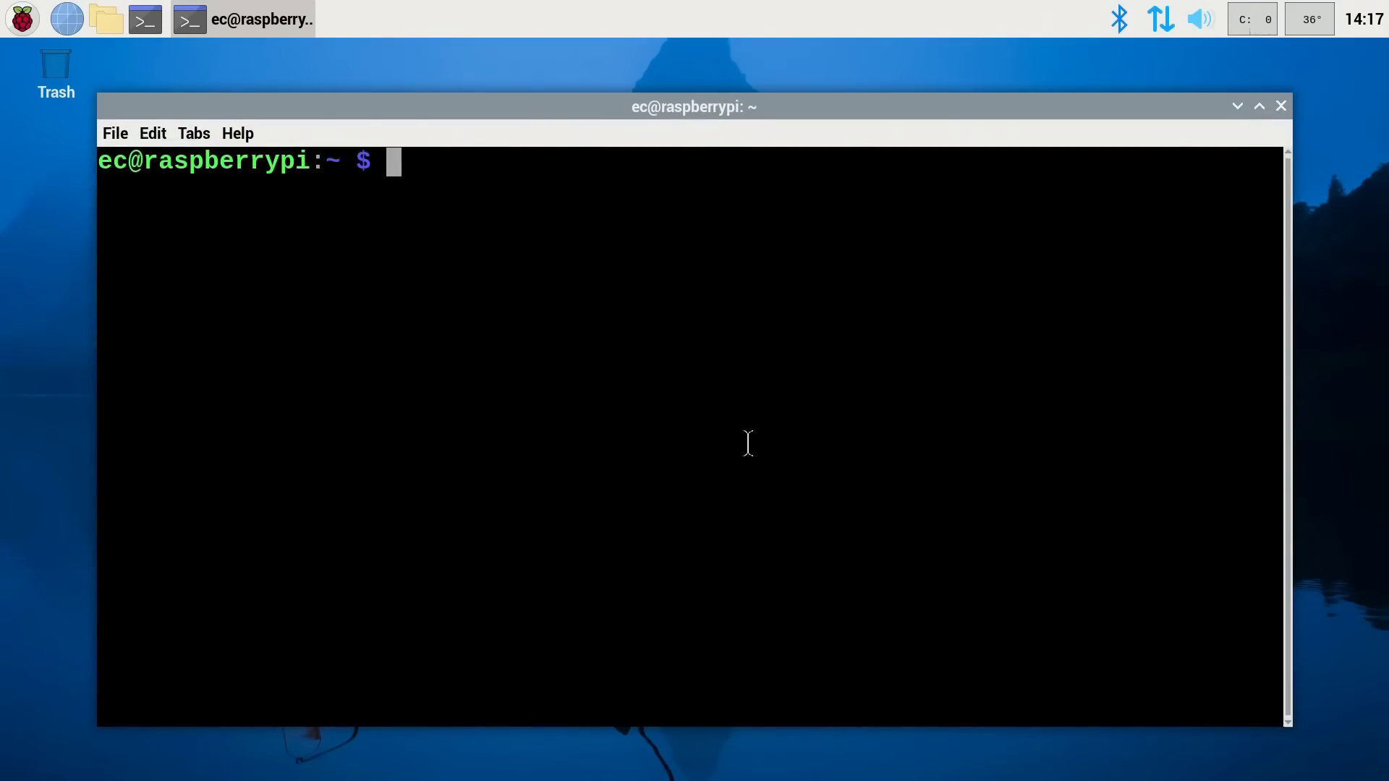
key(Up)
key(Up)
key(Up)
key(Up)
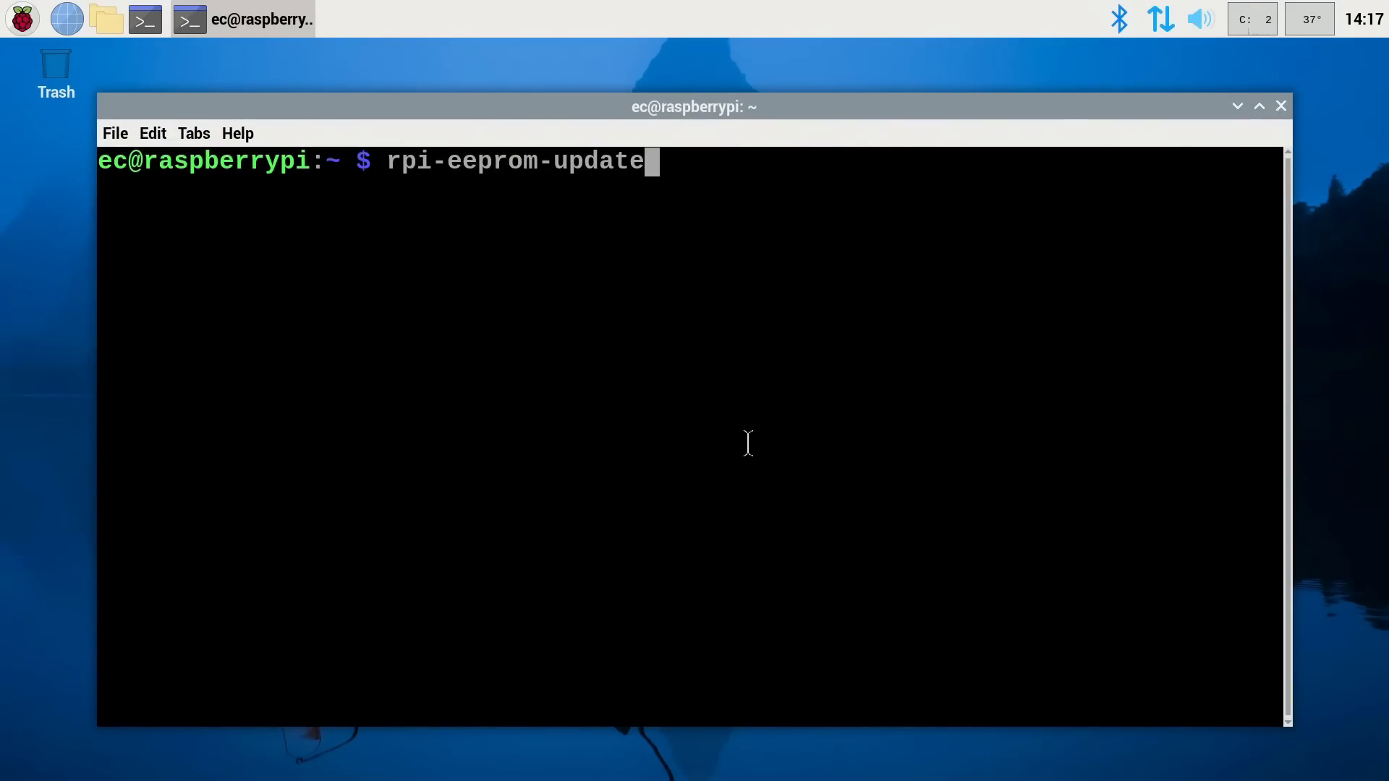
key(Return)
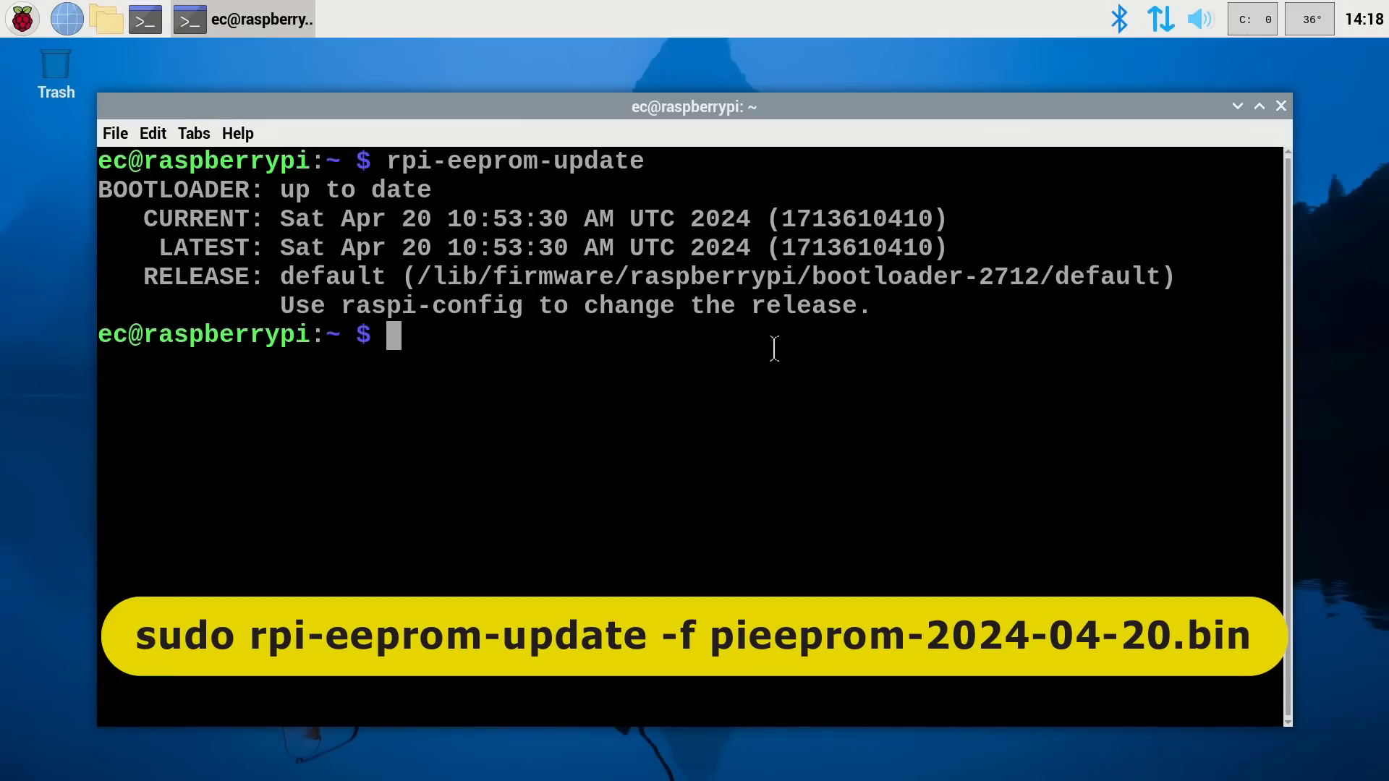
Step: Close the terminal and choose Logout from the Raspberry menu to bring up the reboot options
click(1281, 107)
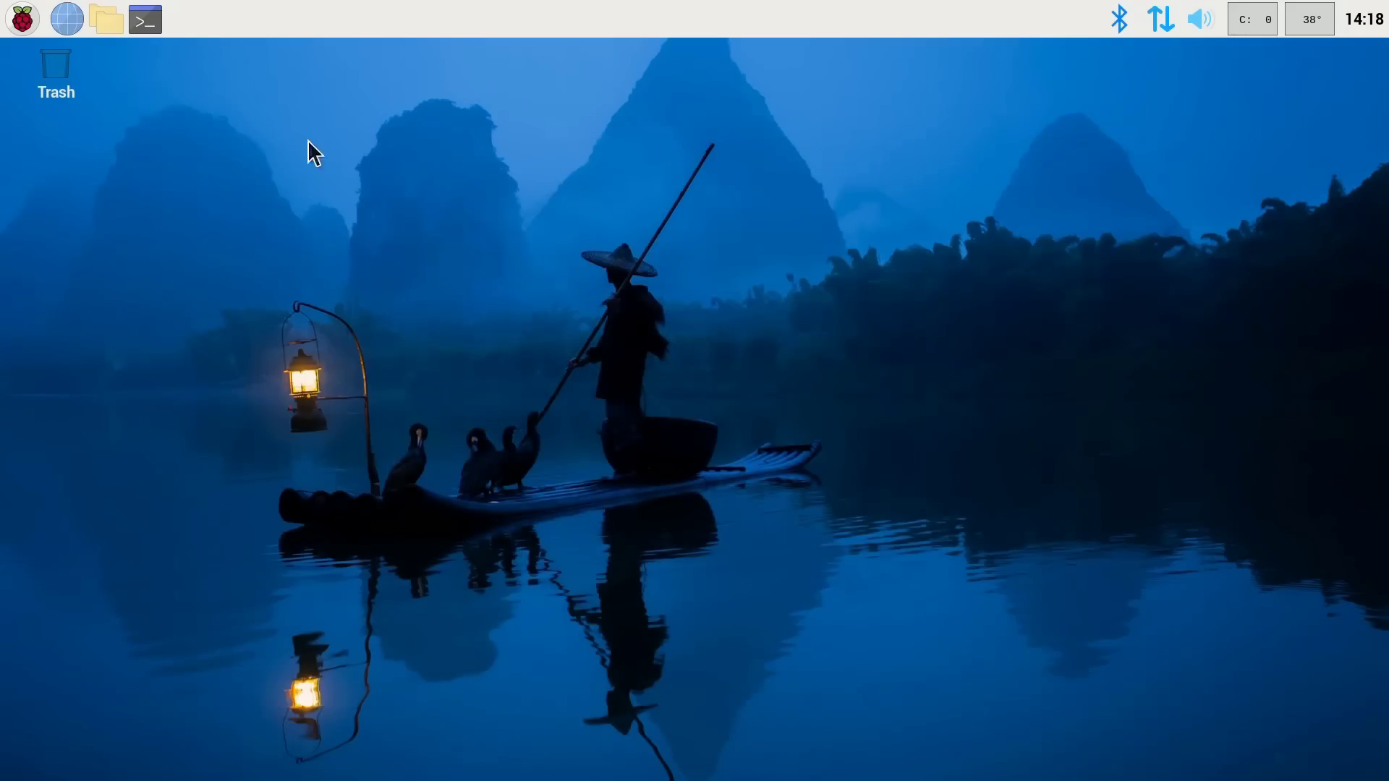
click(25, 29)
click(97, 421)
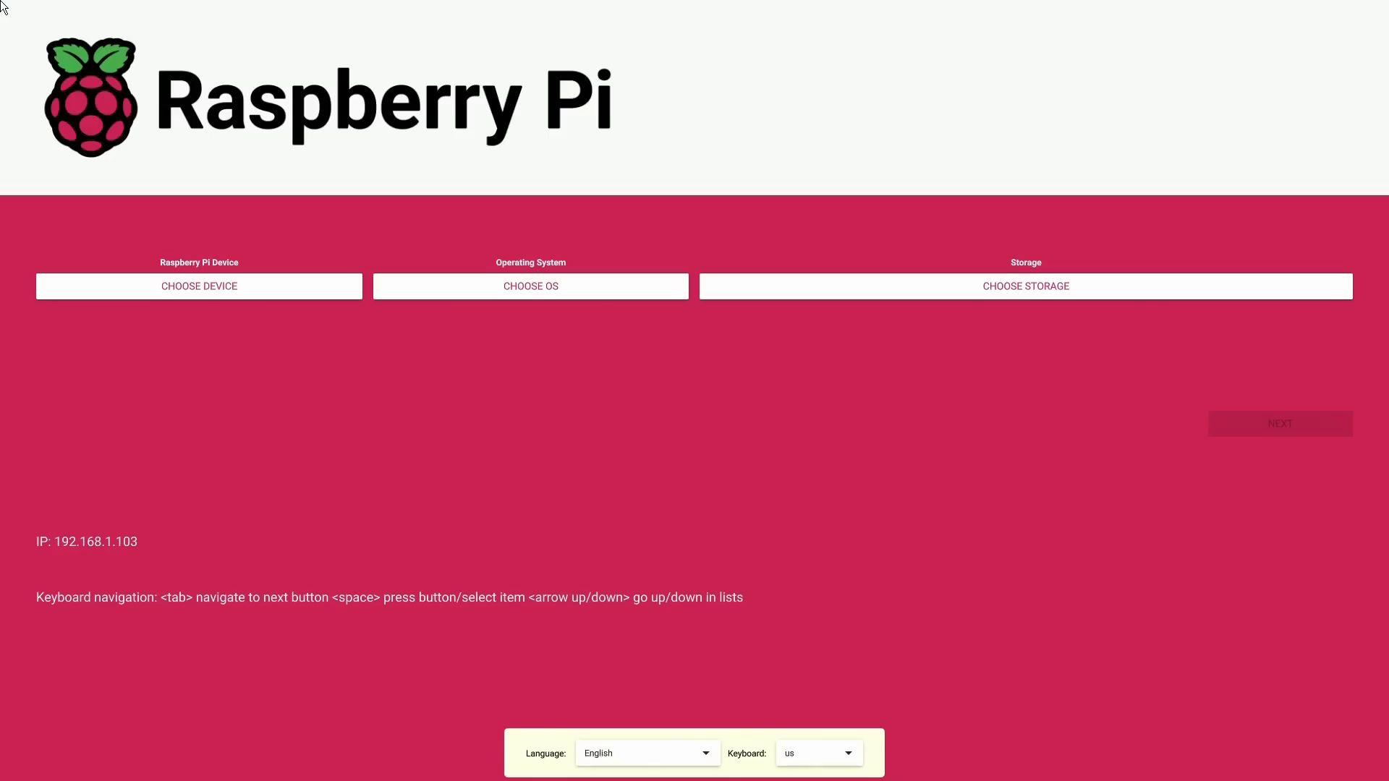
Step: Pick Raspberry Pi 5 as the device and Raspberry Pi OS (64-bit) as the operating system
click(214, 288)
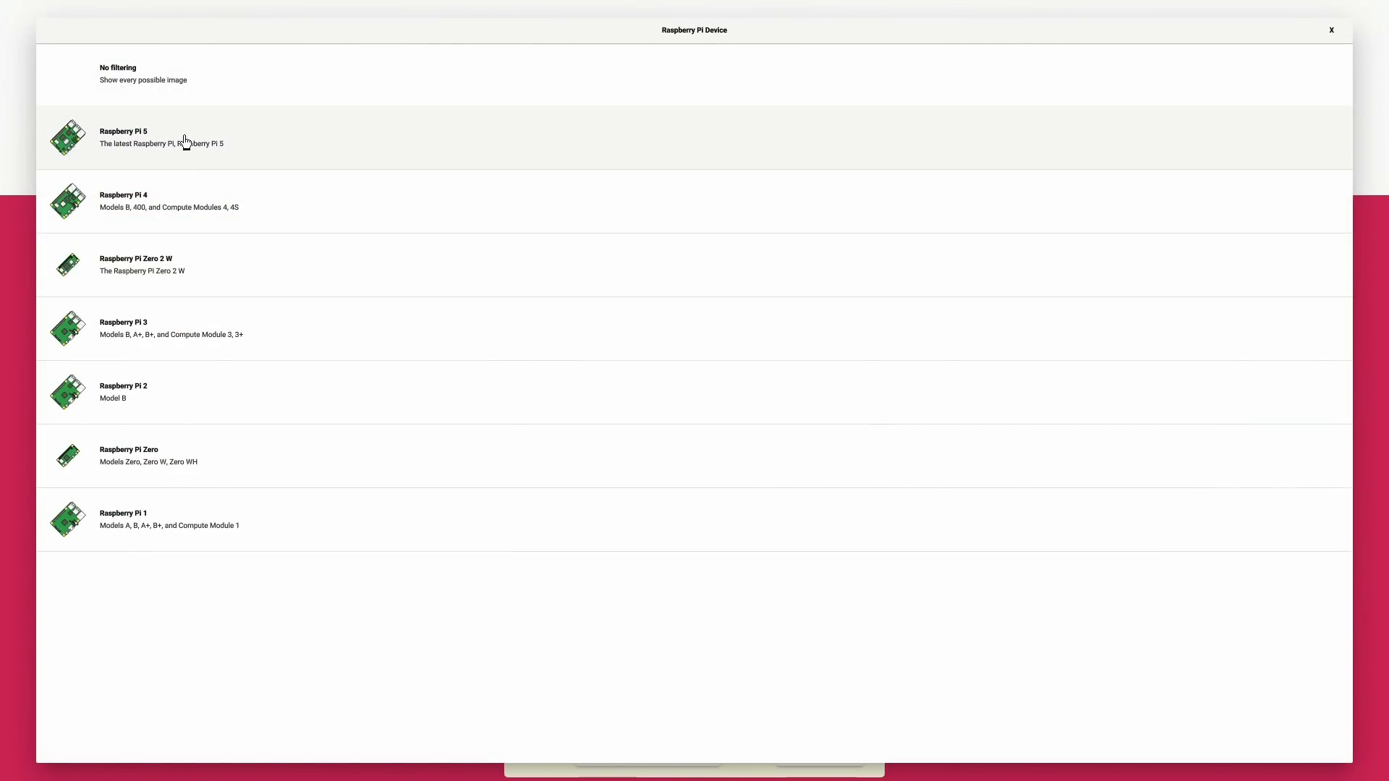
click(185, 140)
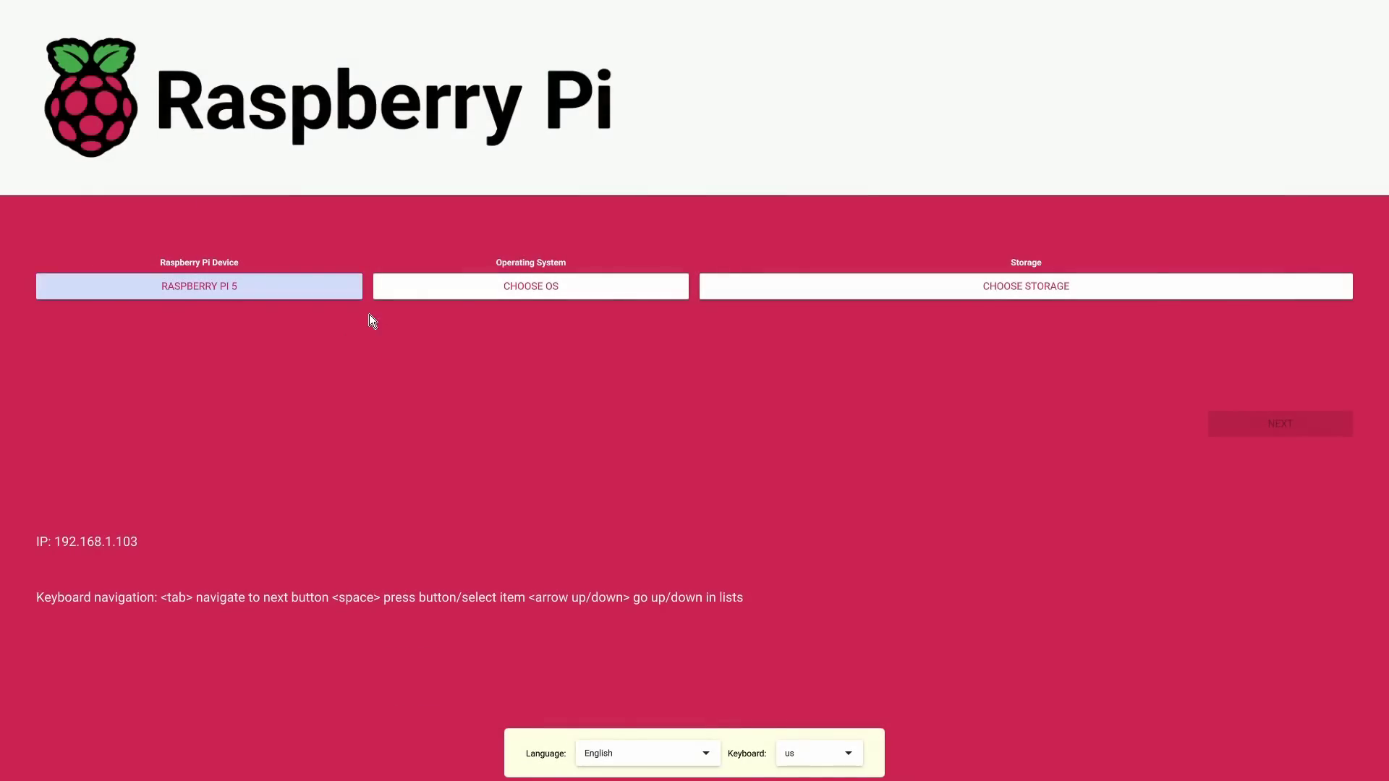
click(516, 282)
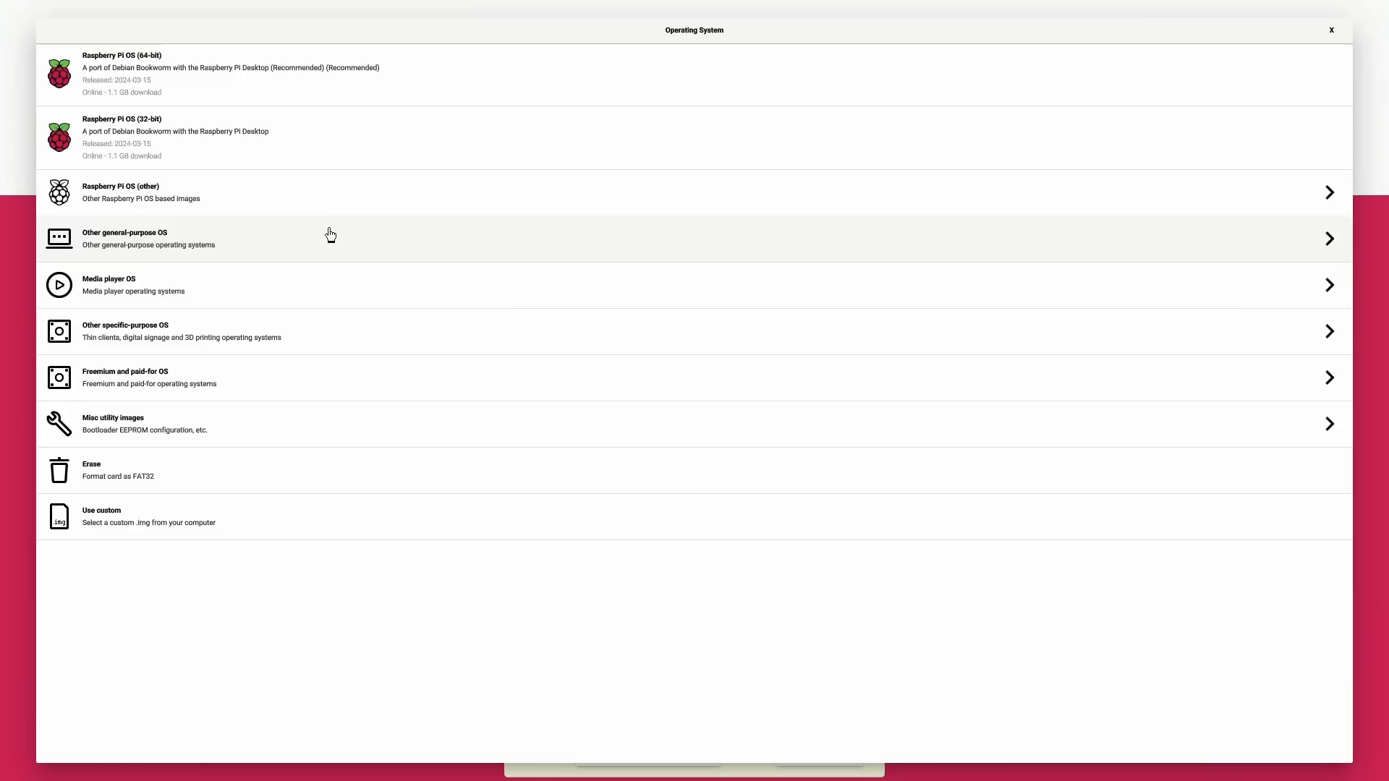
click(330, 238)
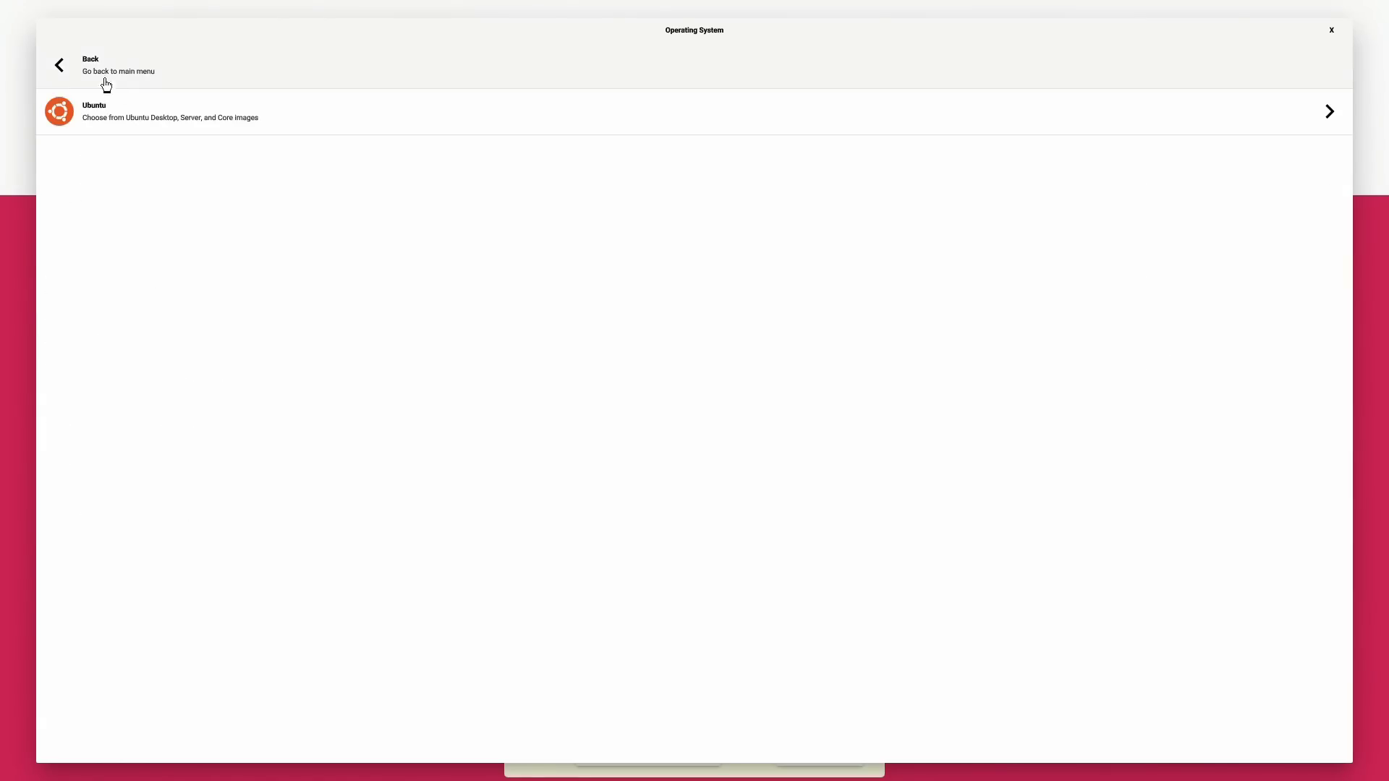
click(62, 67)
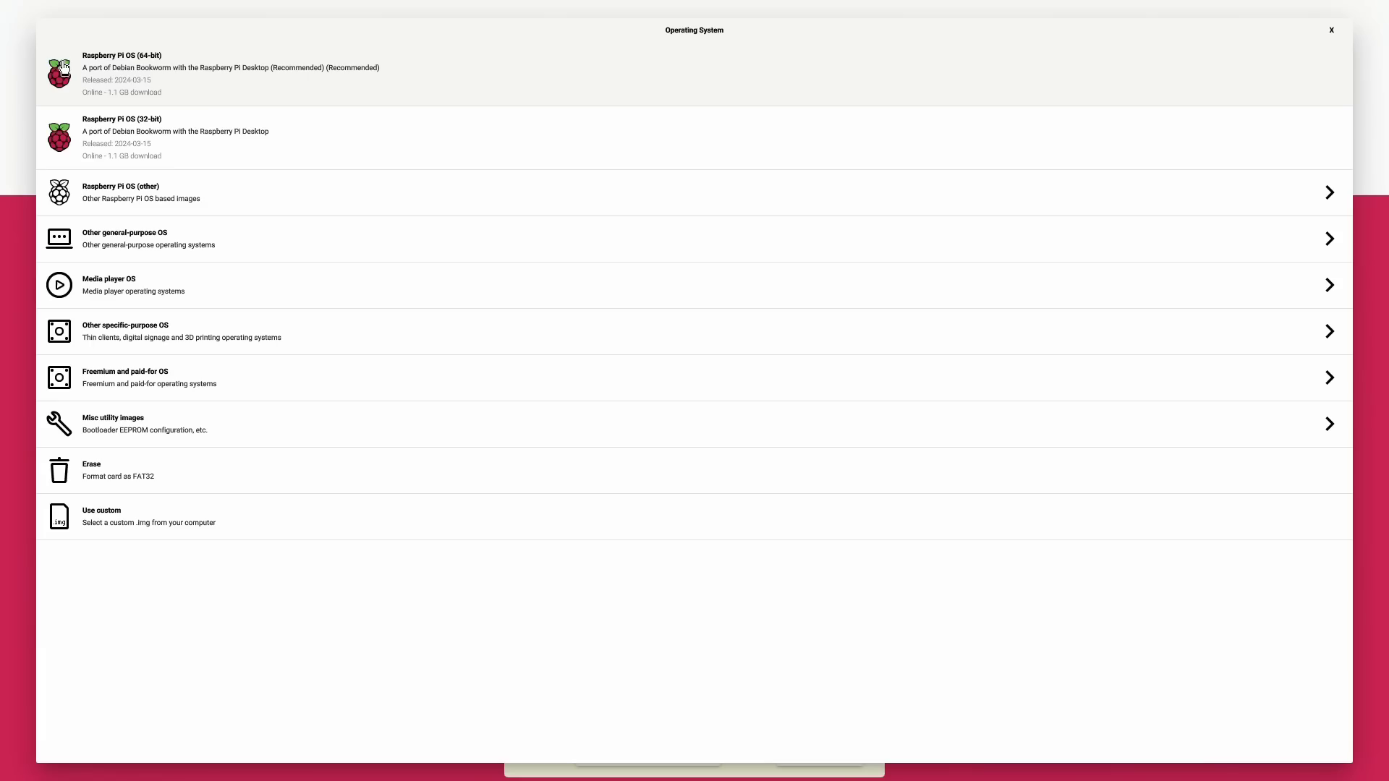
click(267, 73)
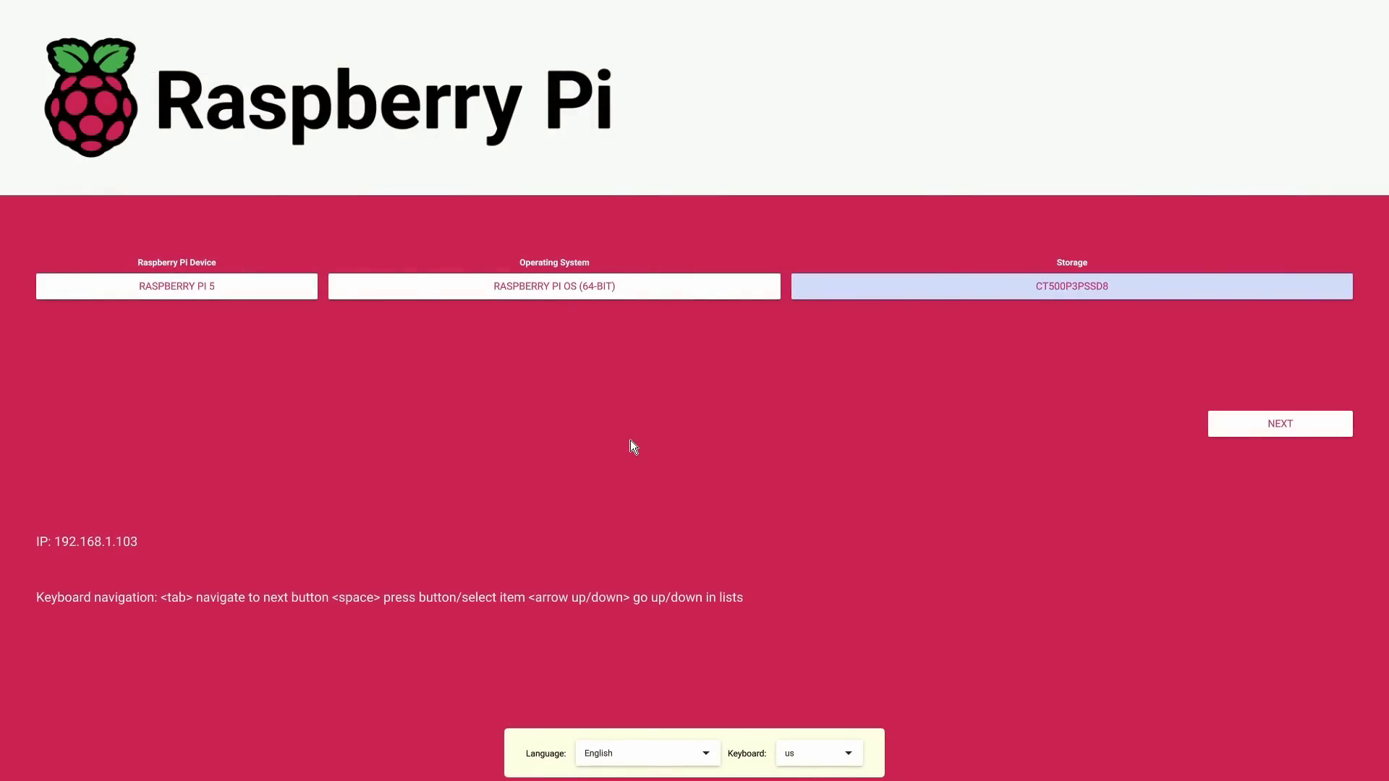
Step: Review and save the OS customisation settings, then confirm erasing CT500P3PSSD8 to start writing
click(1283, 416)
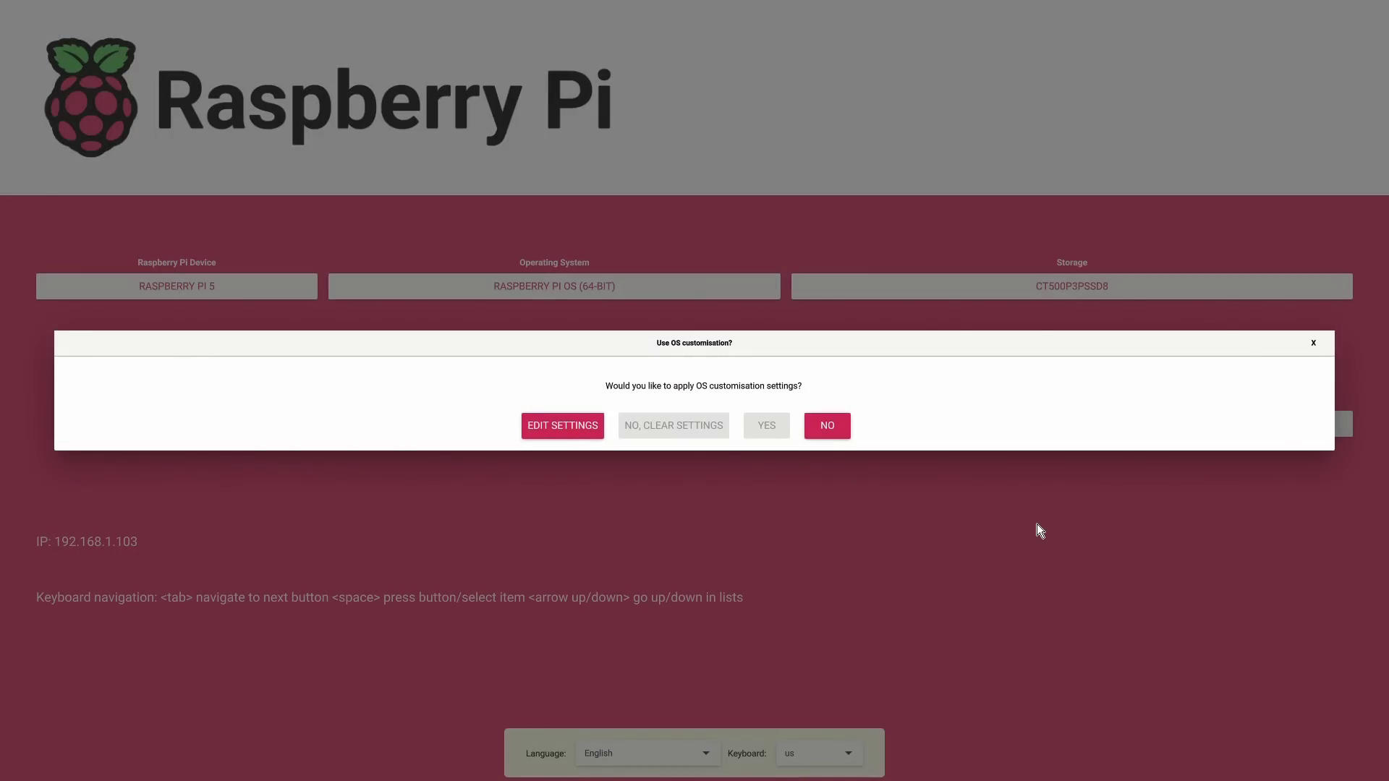
click(576, 425)
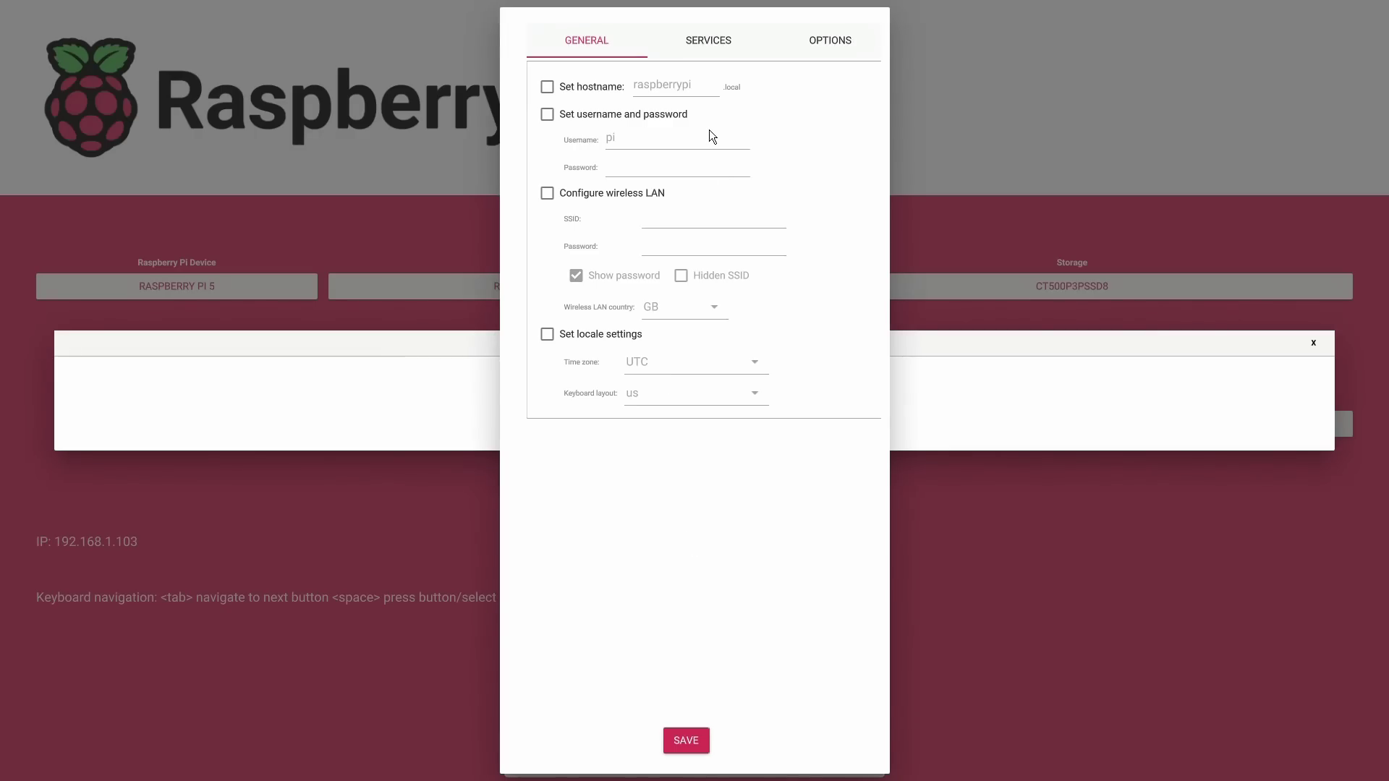
click(719, 45)
click(849, 42)
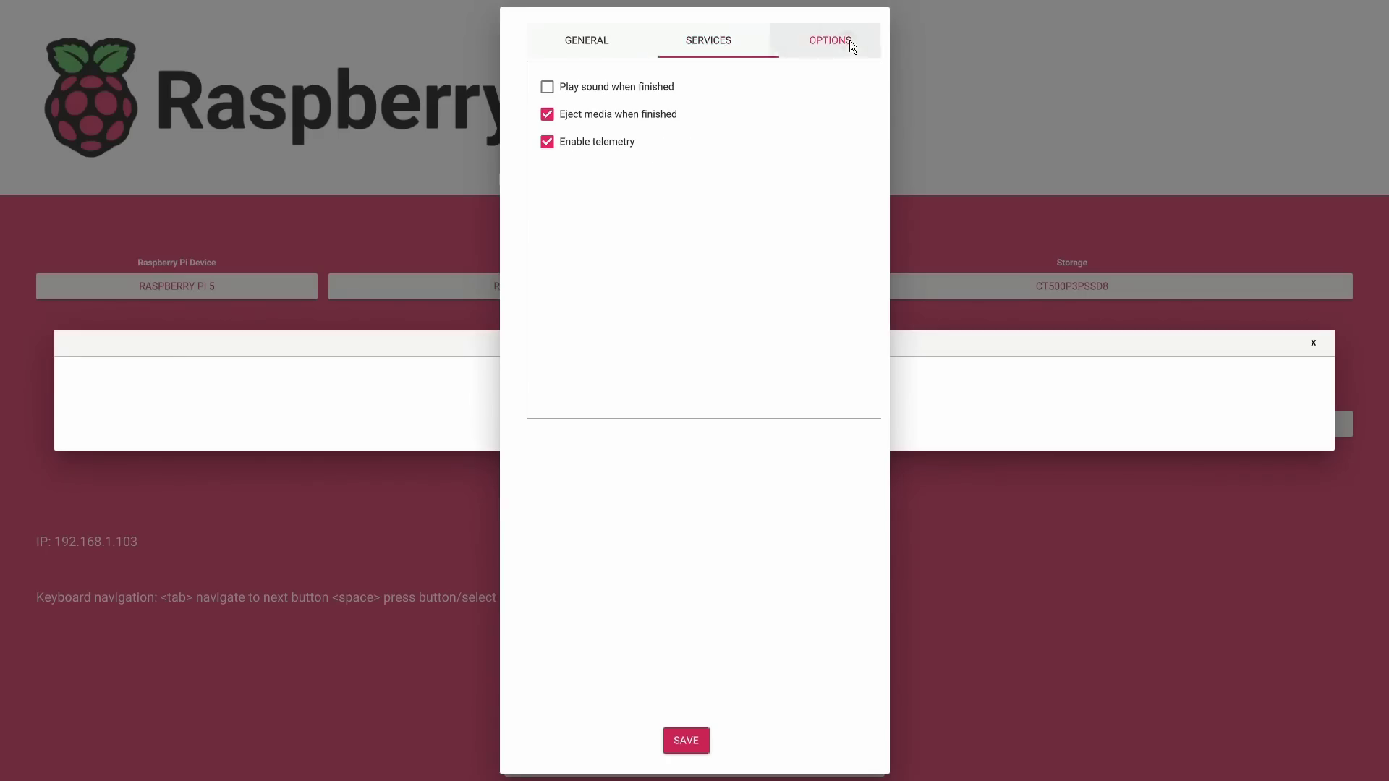
click(573, 42)
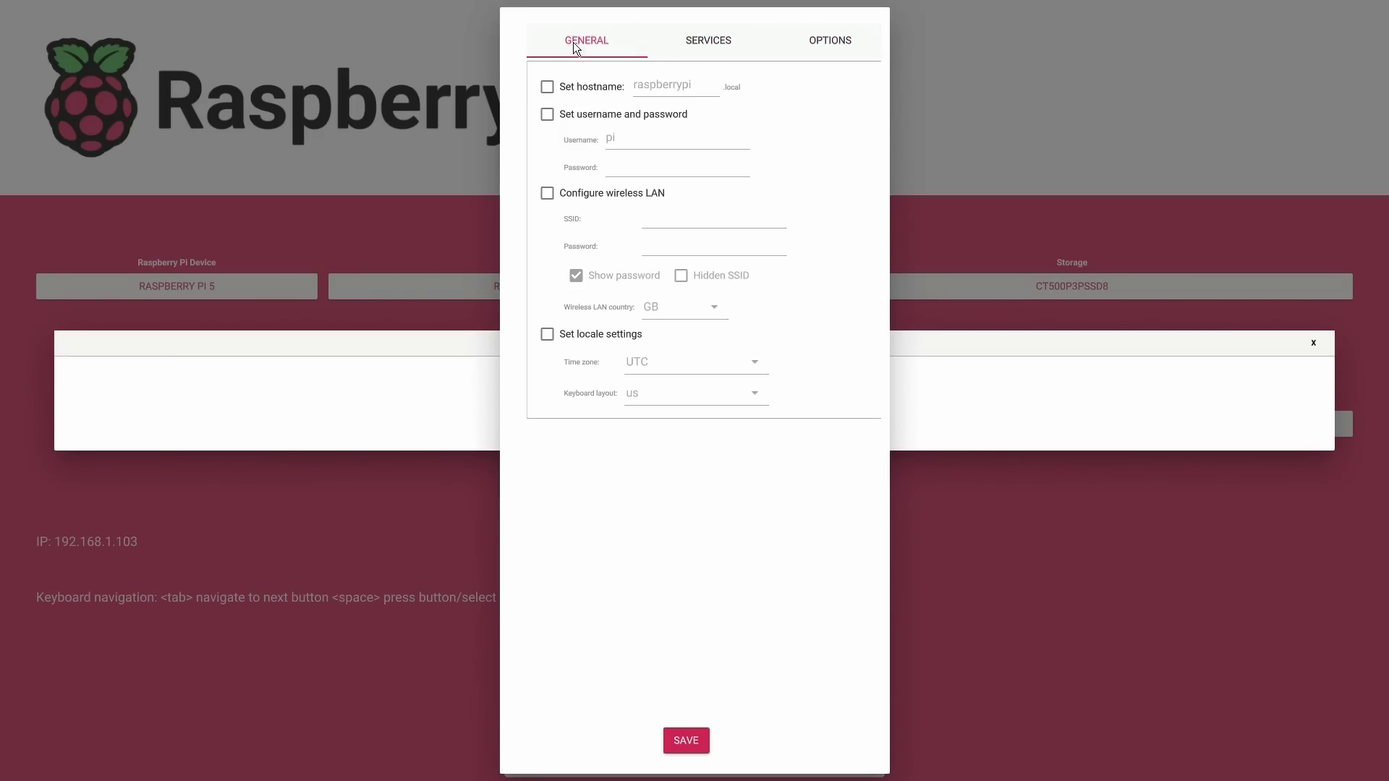
click(687, 739)
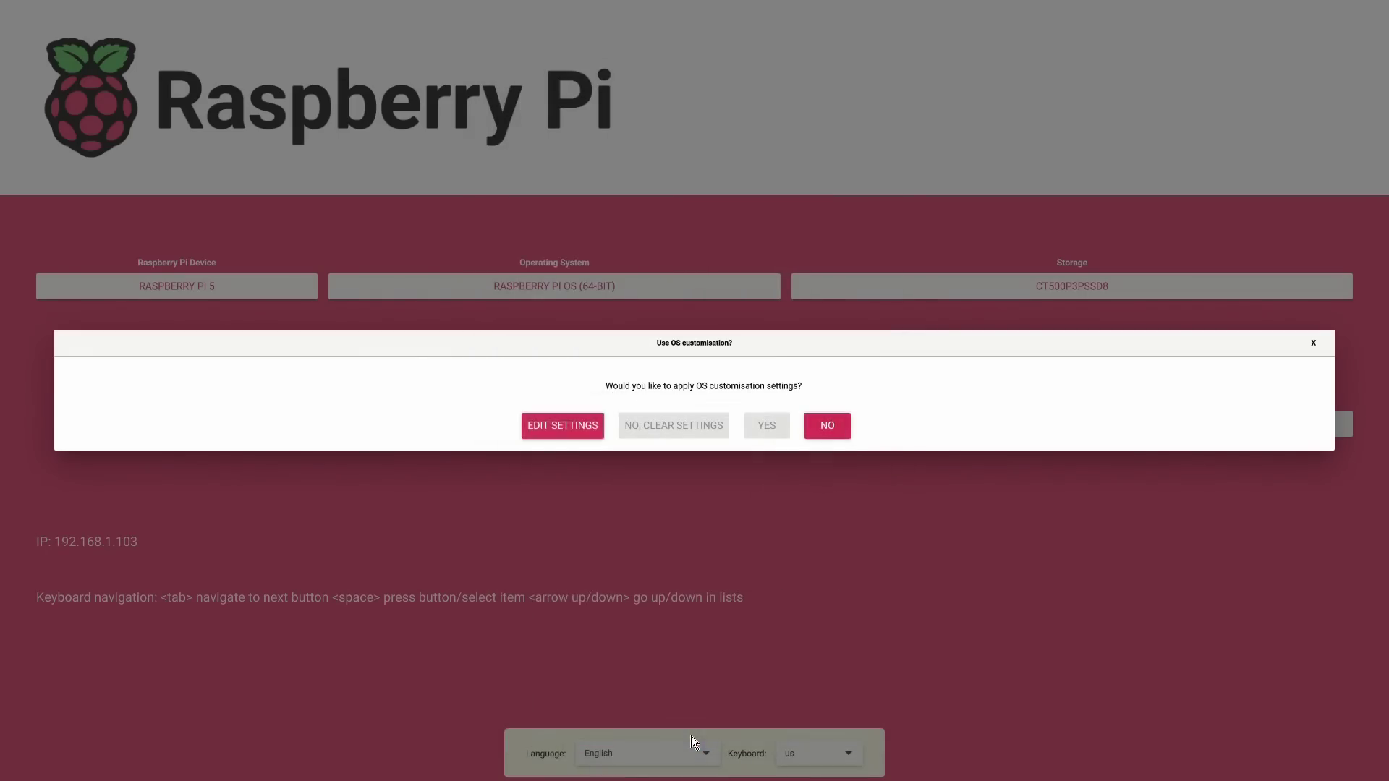
click(835, 422)
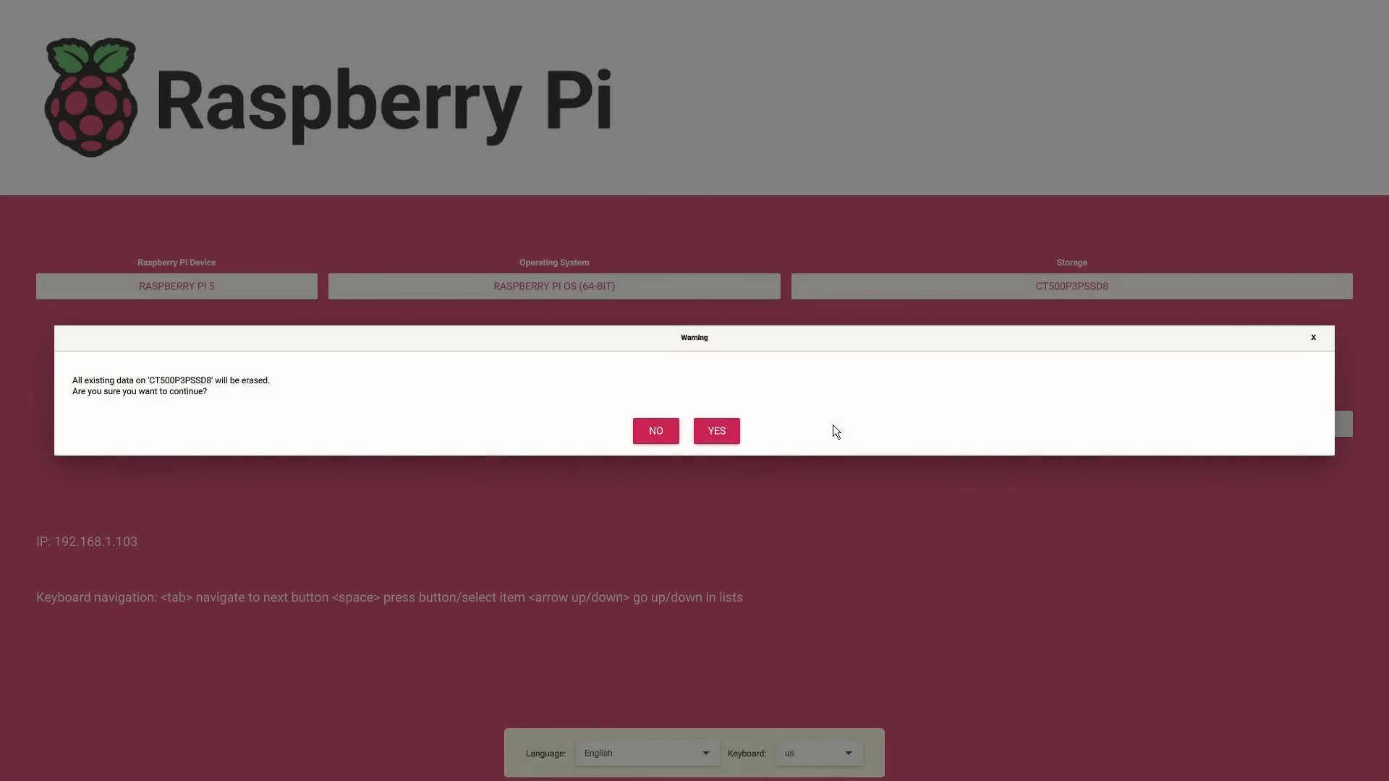
click(724, 432)
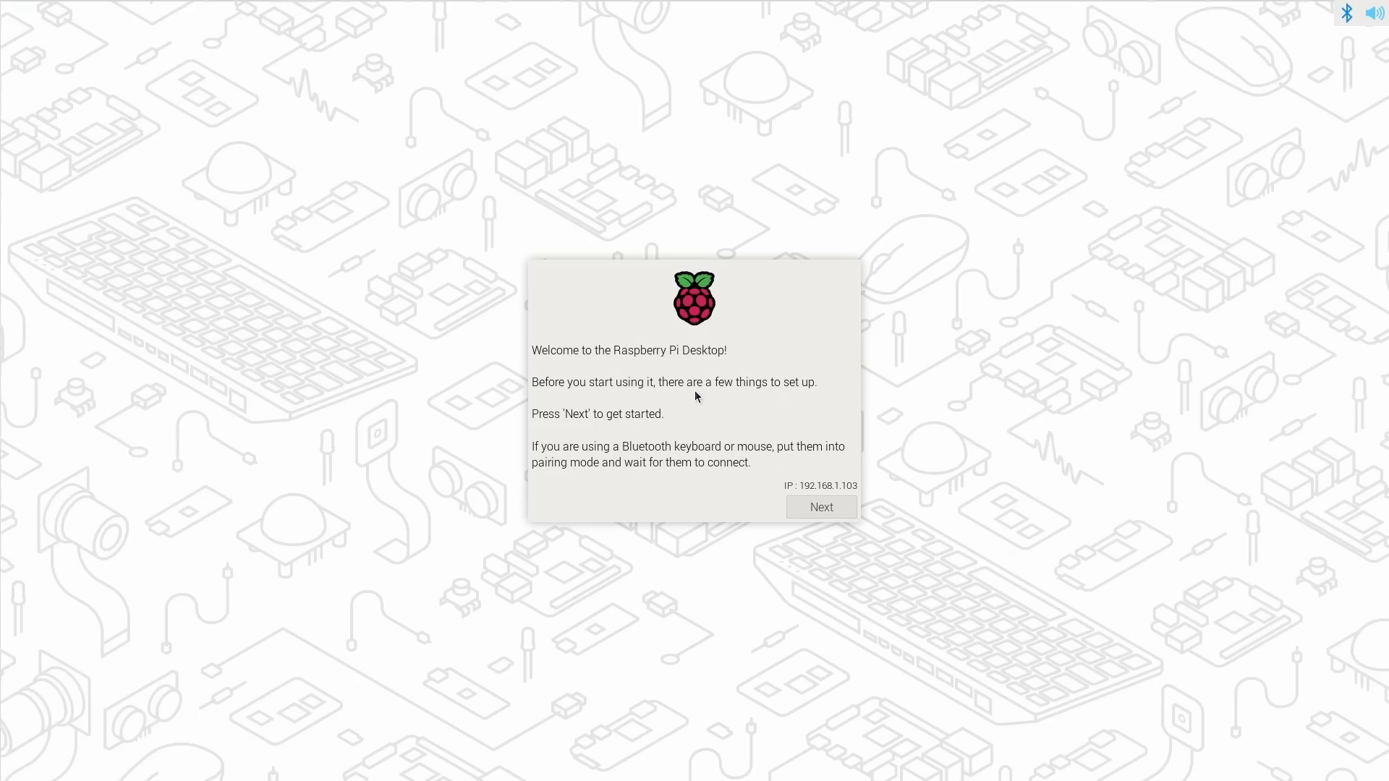
Step: Step through Welcome, United Kingdom country settings, user and Wi-Fi pages, then restart
click(829, 515)
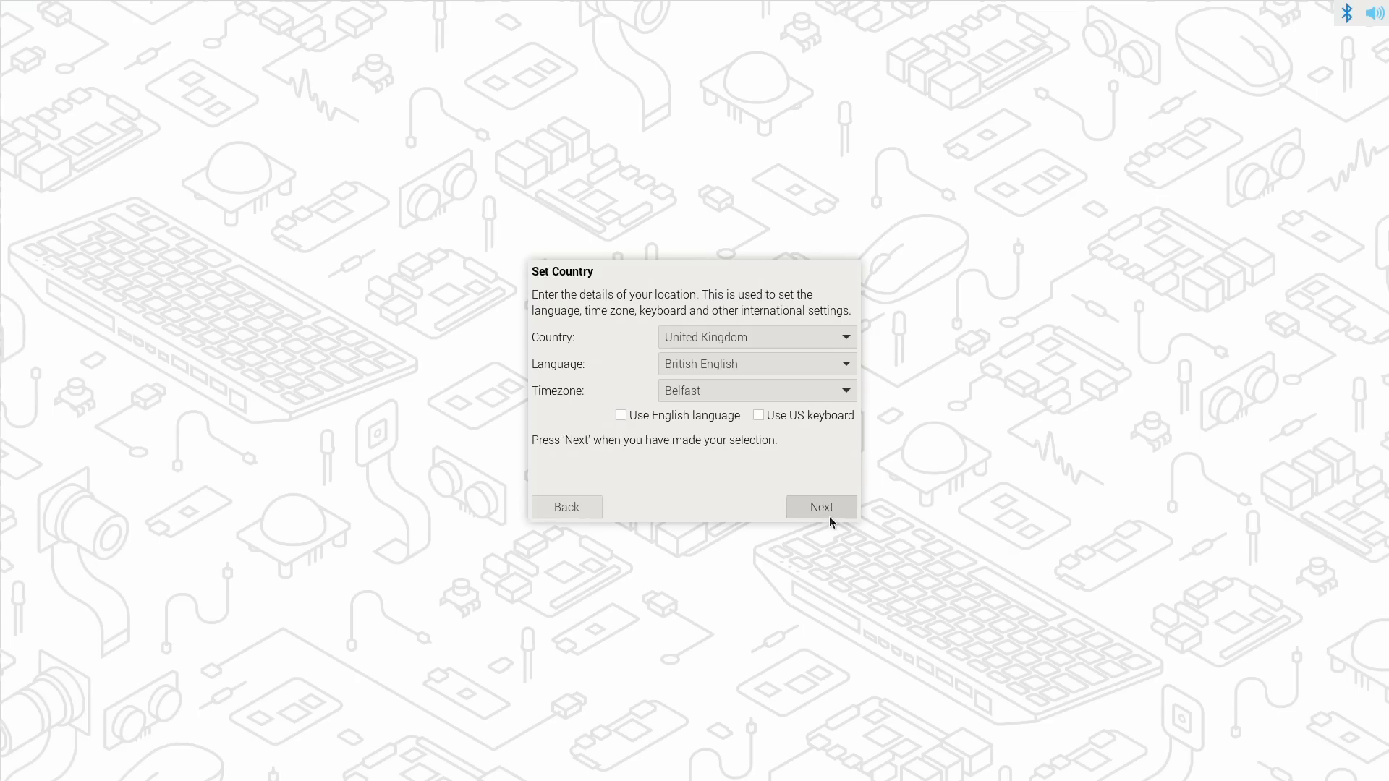
click(822, 515)
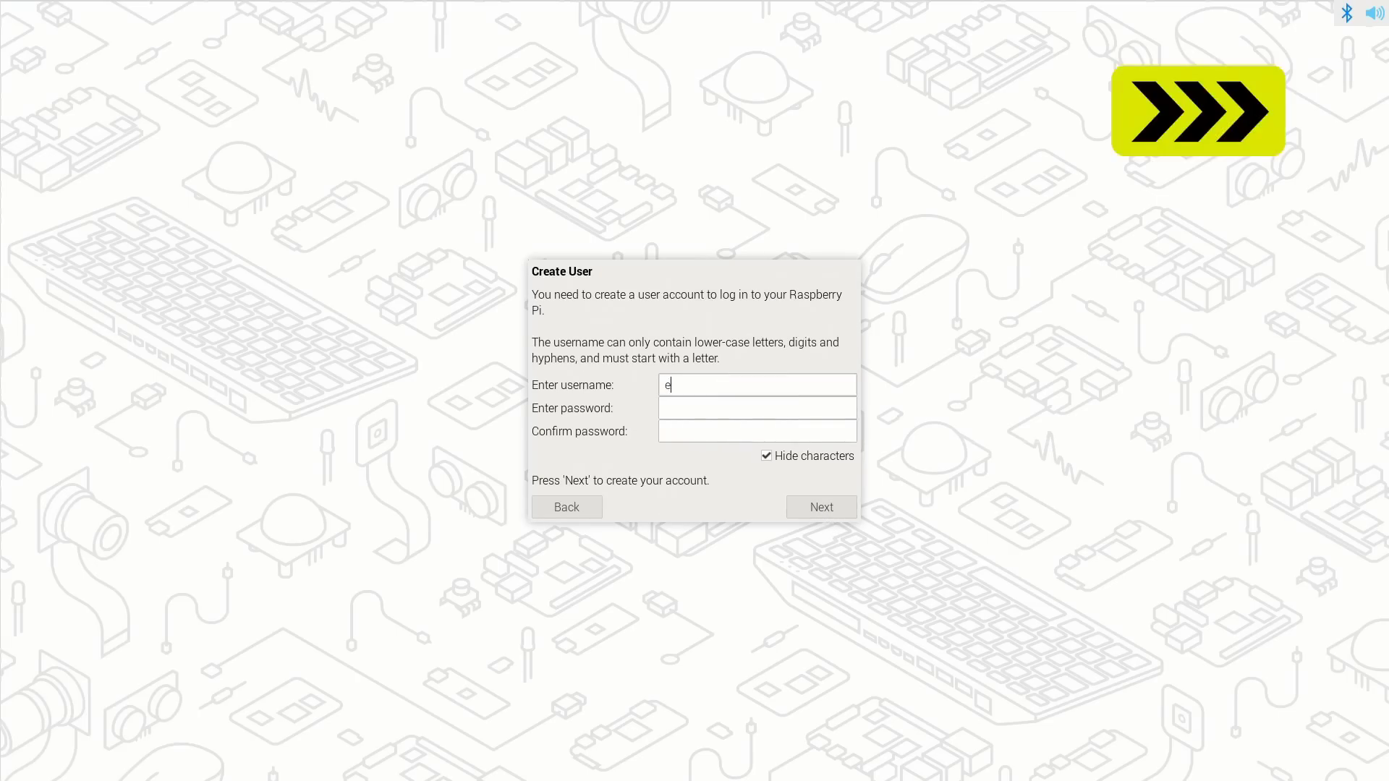
click(821, 507)
click(752, 507)
click(821, 506)
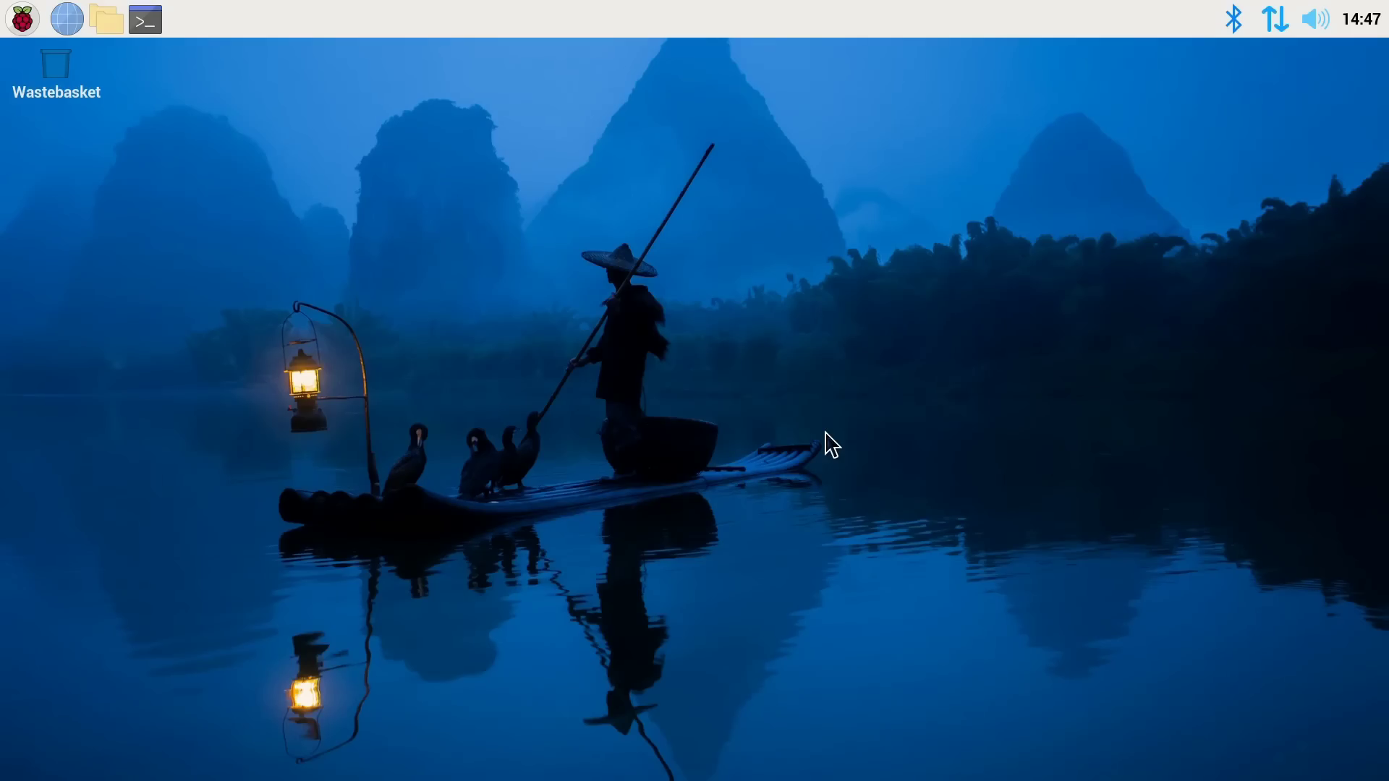
click(26, 16)
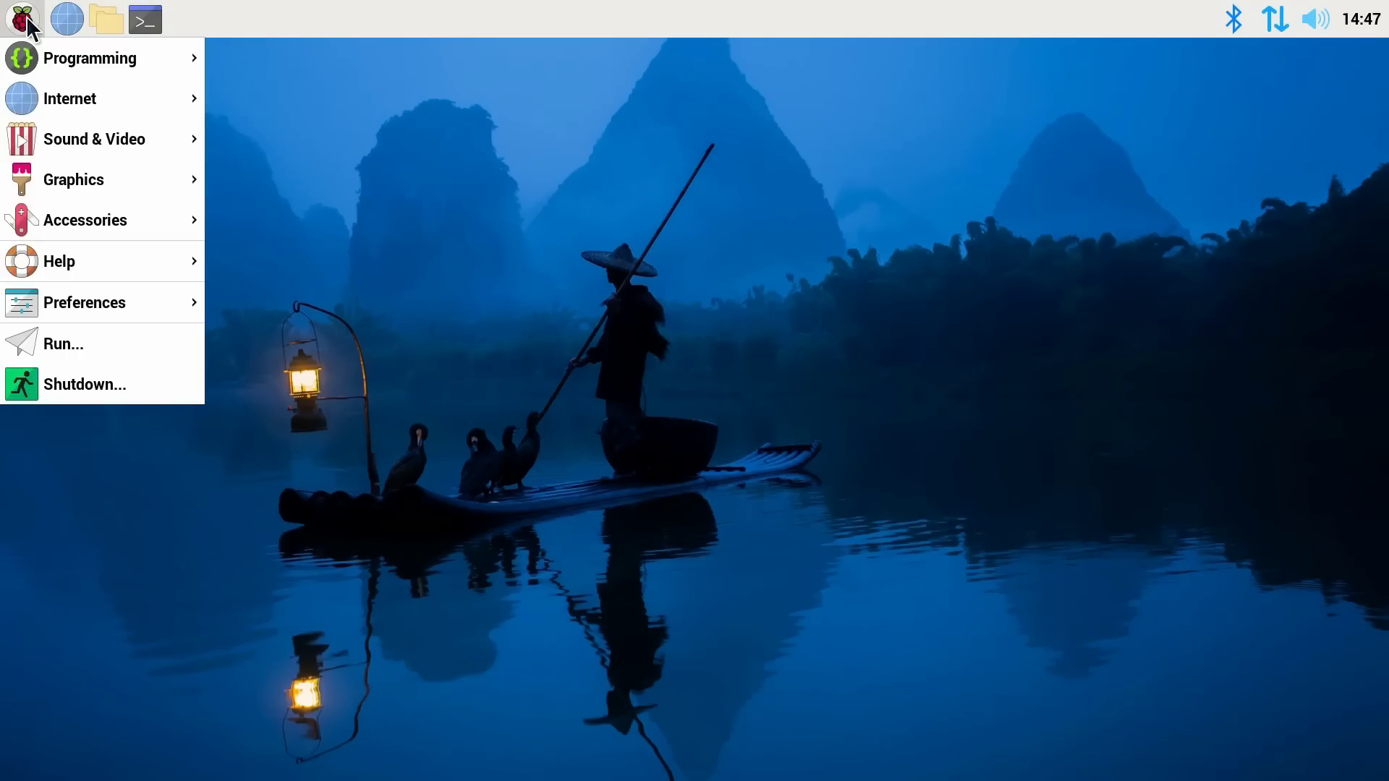
click(326, 210)
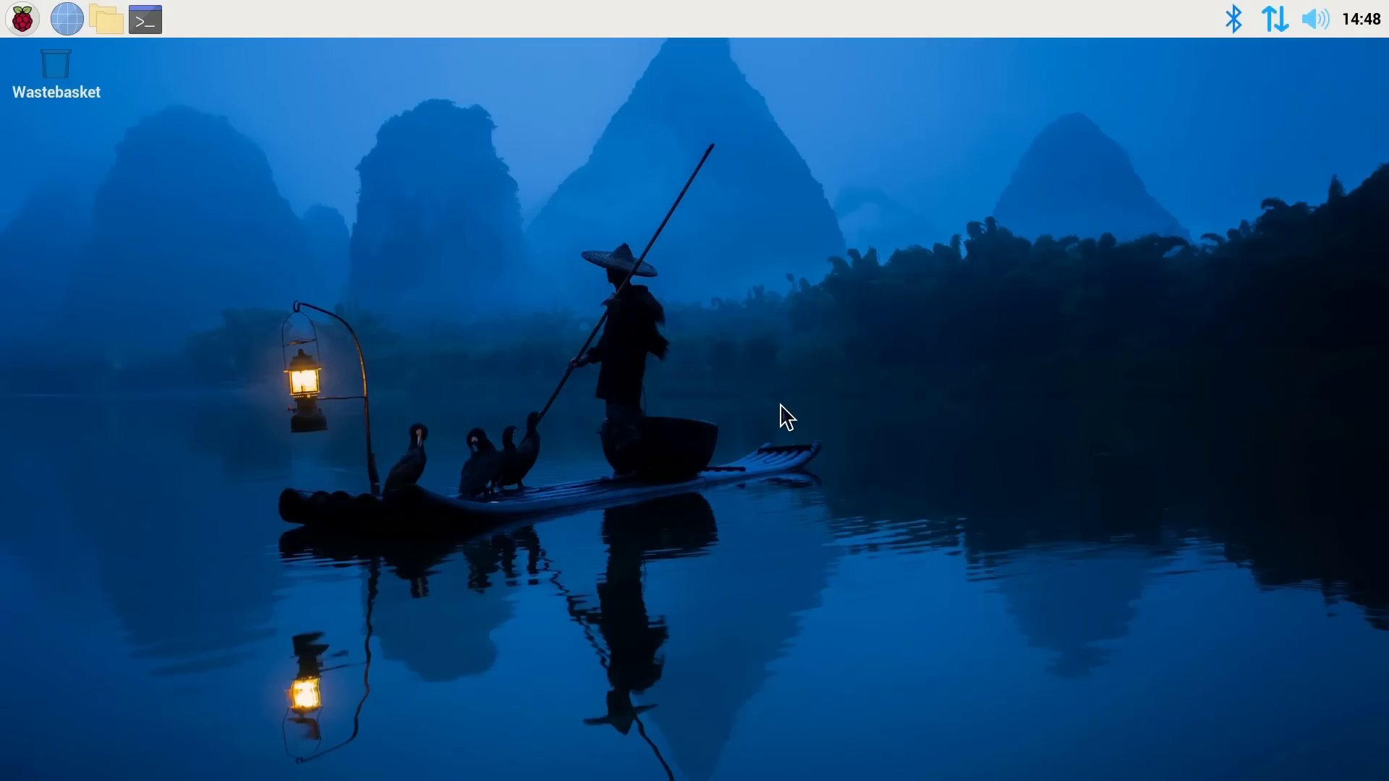
Step: Run lsblk, then rerun the hdparm direct read test on /dev/nvme0n1, giving 429.17 MB/sec
click(148, 33)
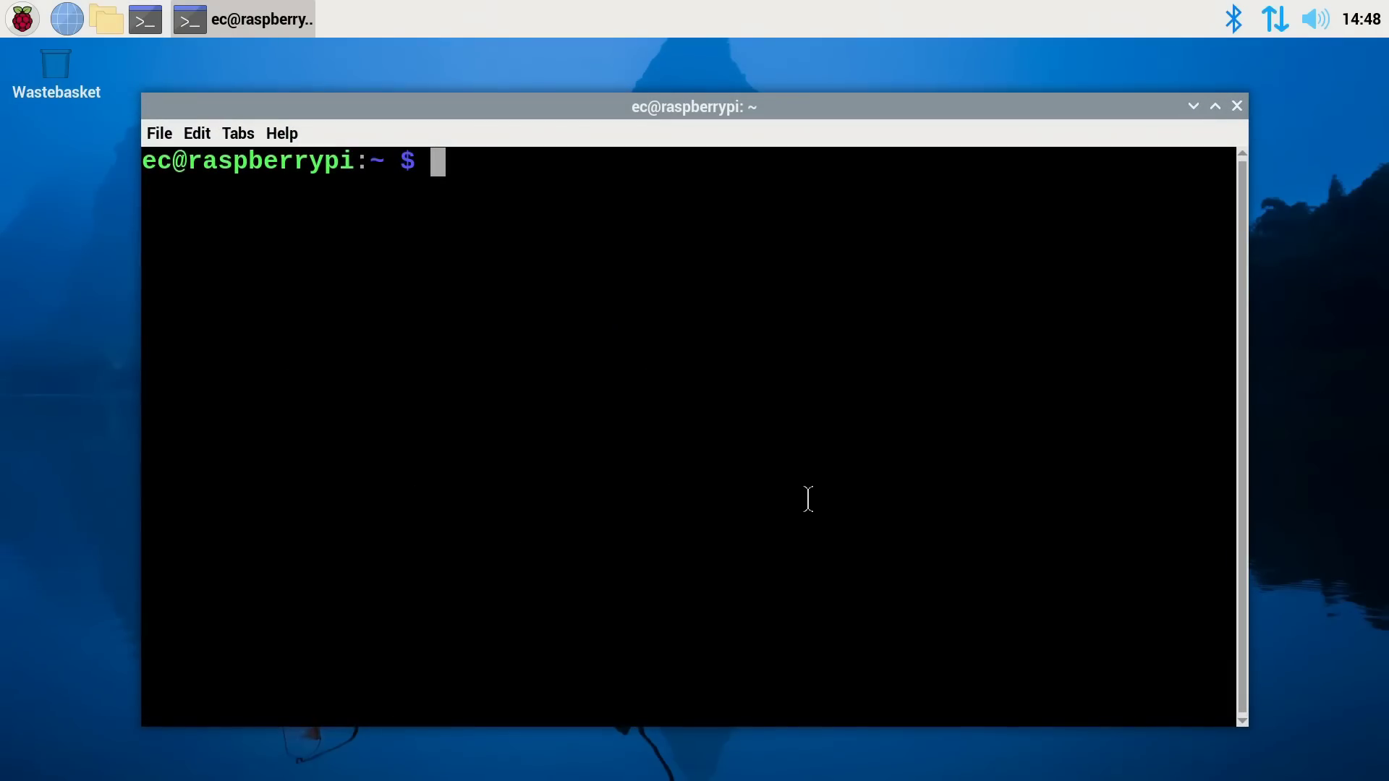
text(lsblk)
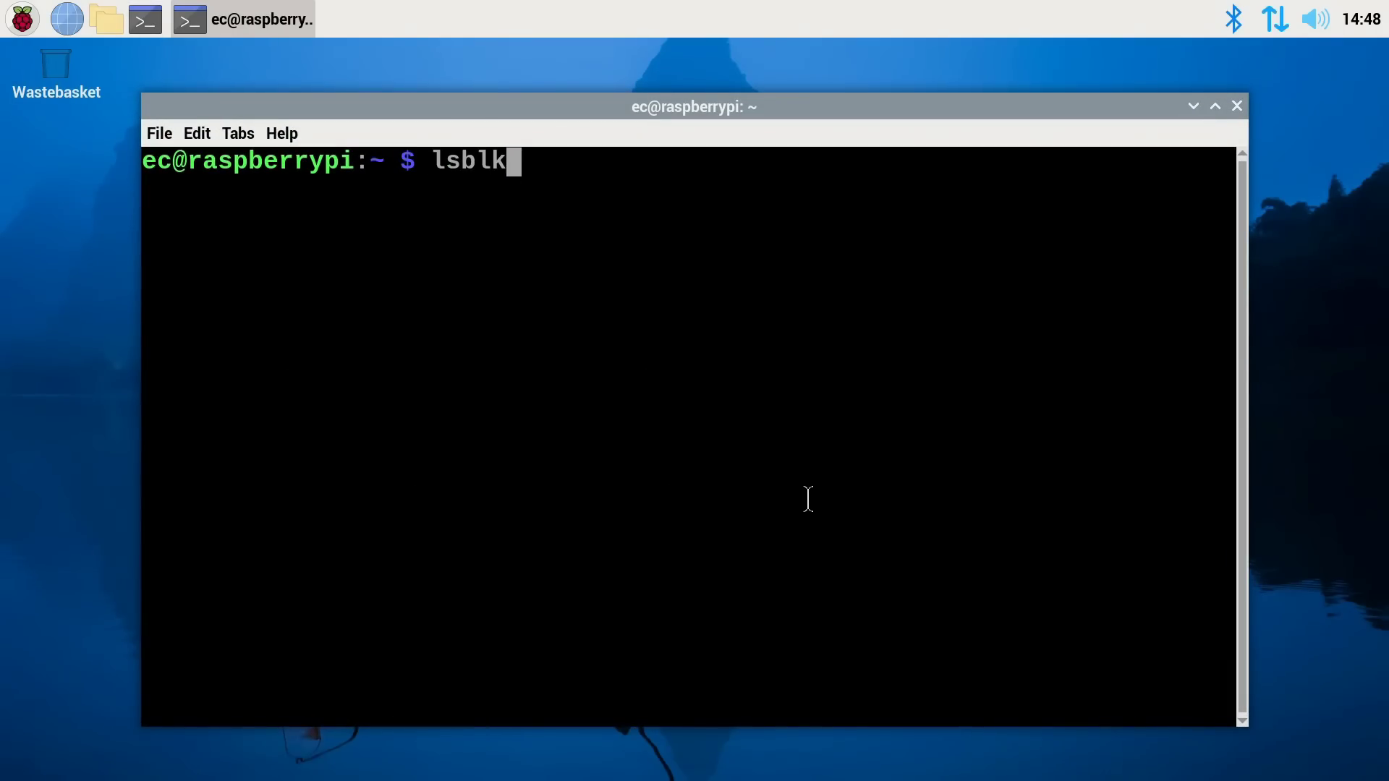
key(Return)
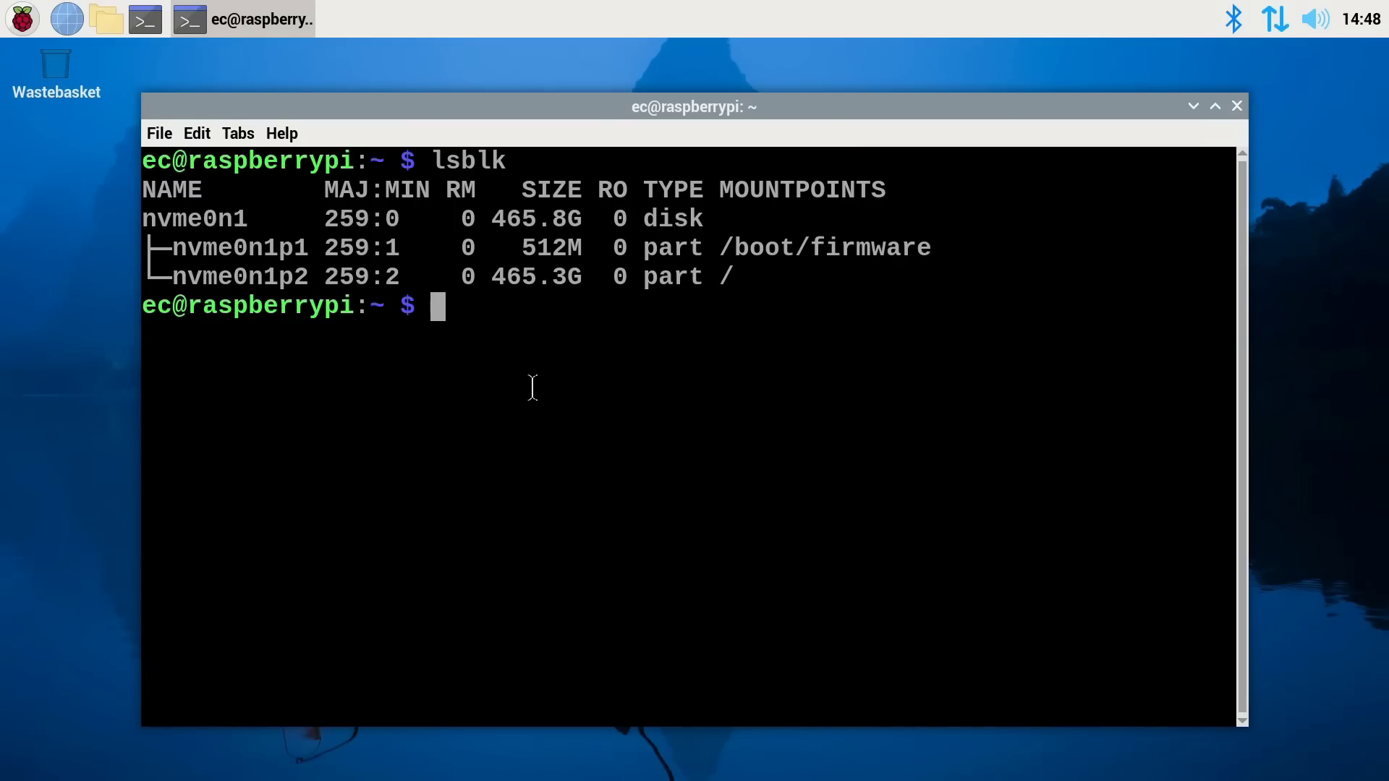
key(Up)
key(Up)
key(Up)
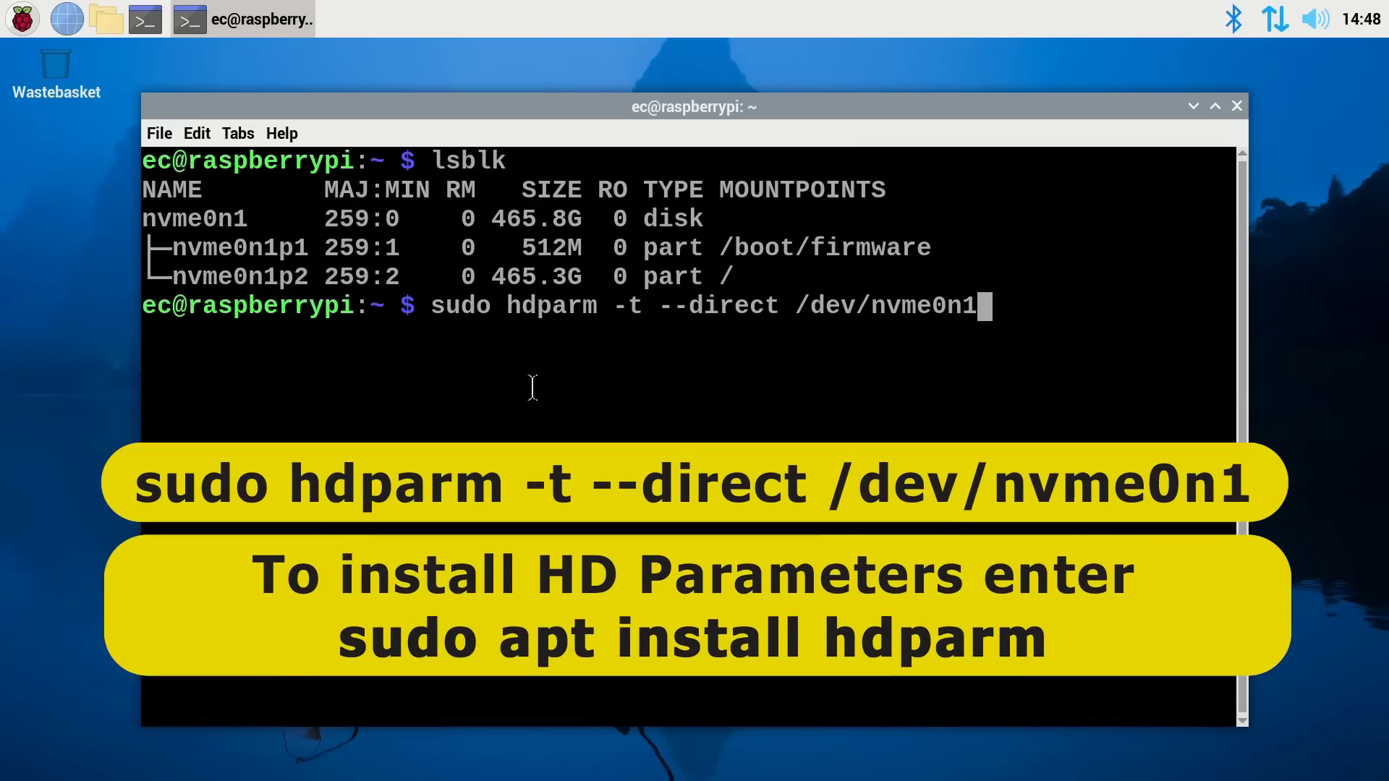
key(Return)
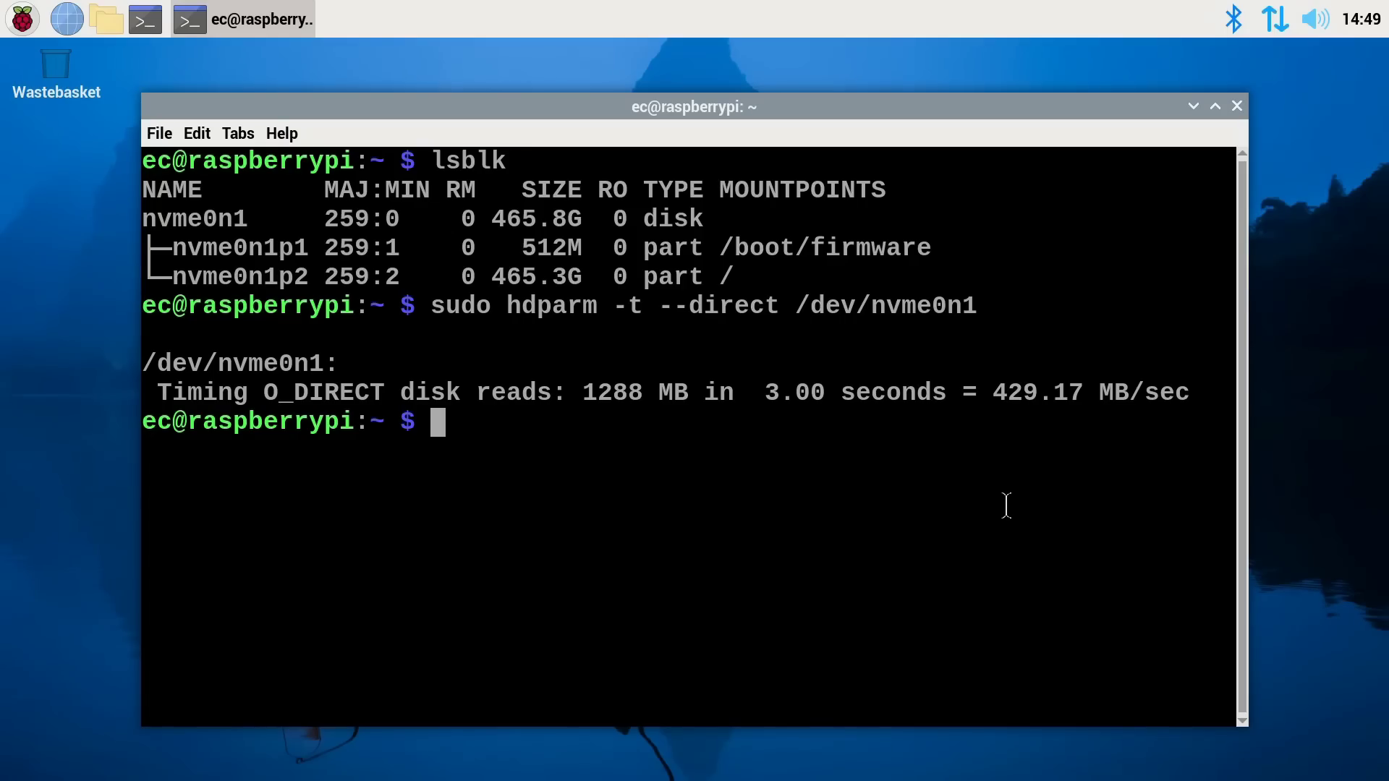
Step: Open /boot/firmware/config.txt in nano with sudo and scroll down to the [all] section
text(sudo na)
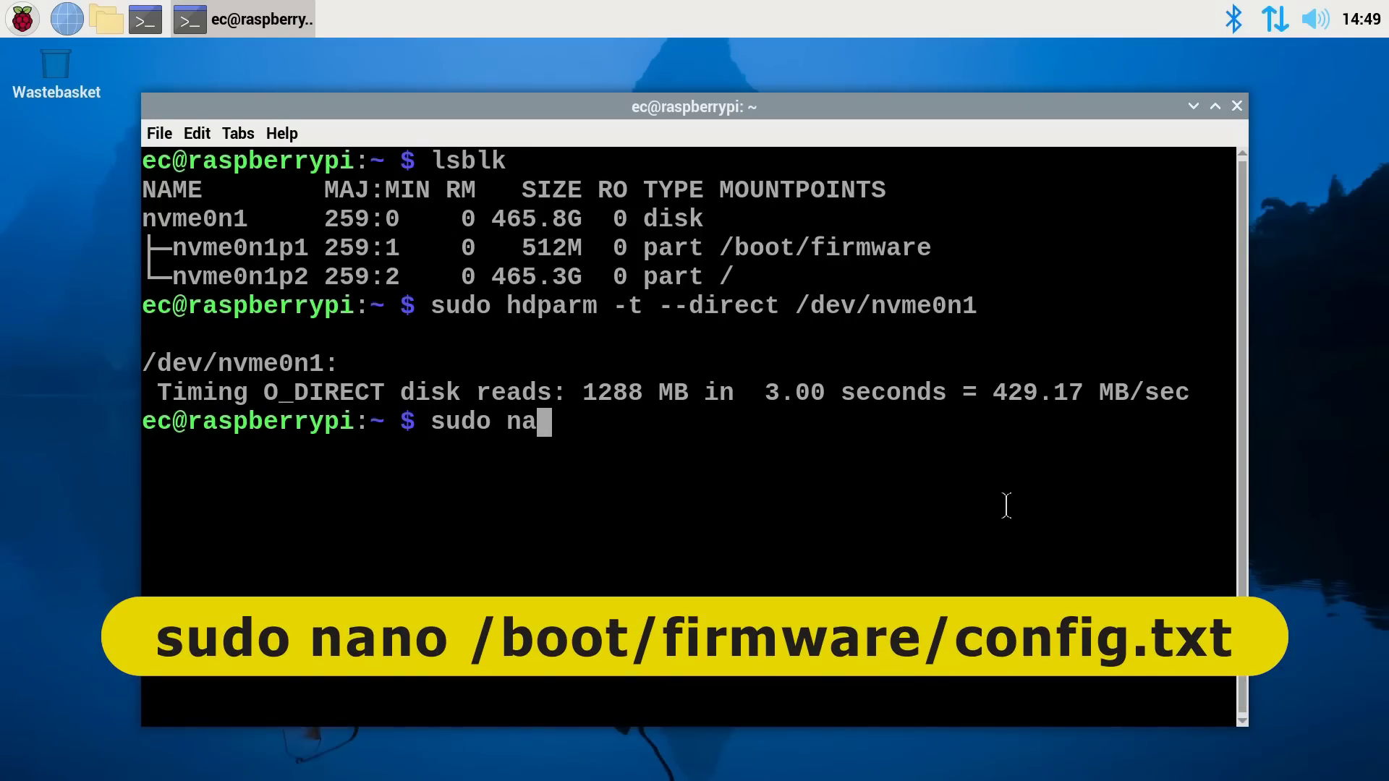
text(no /boot)
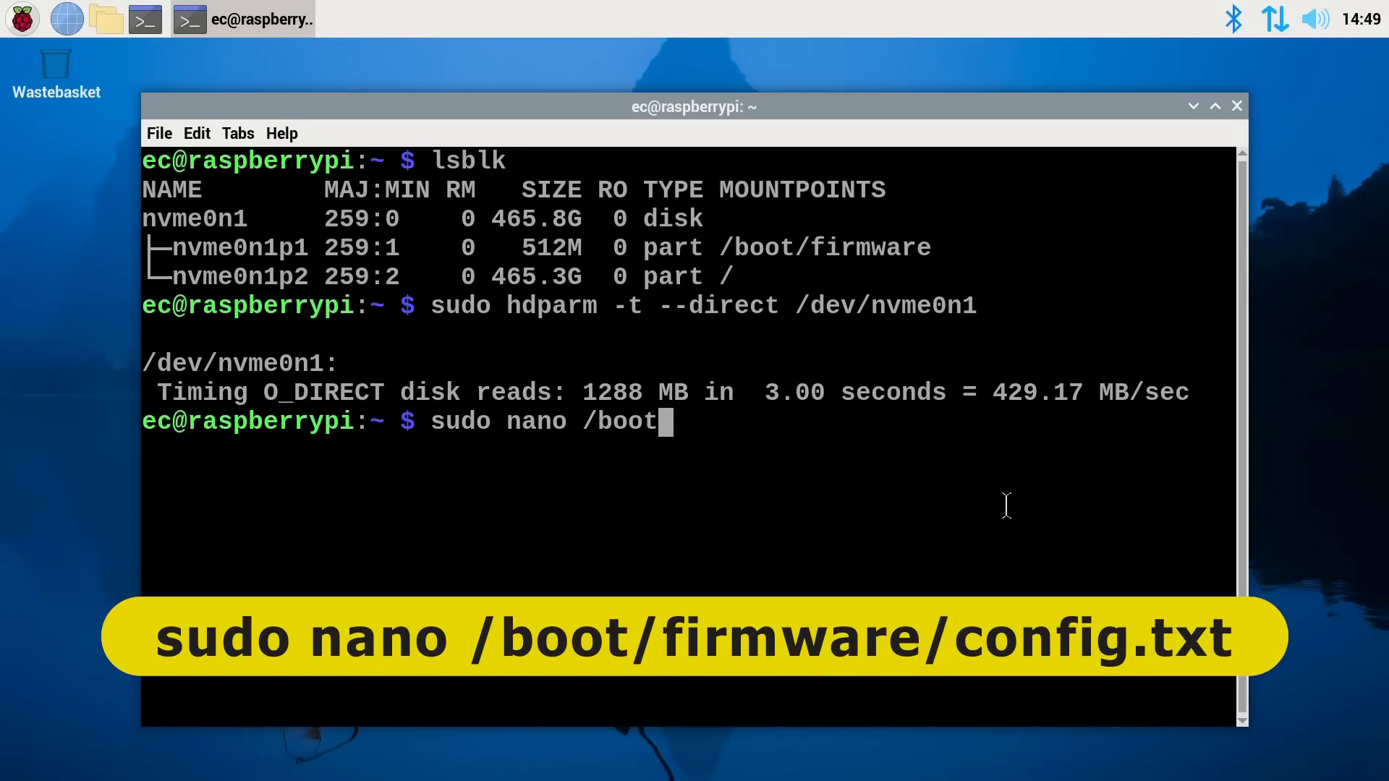
text(/firmware)
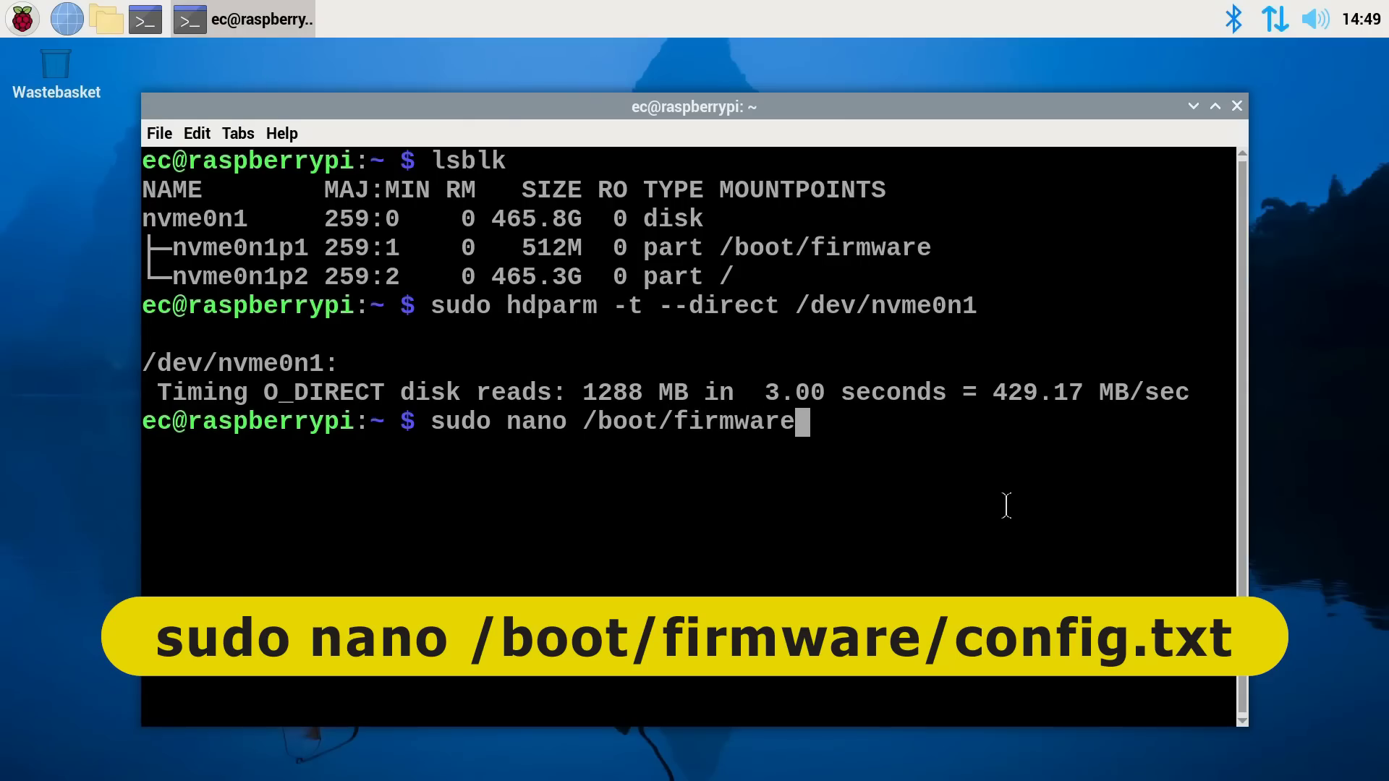
text(/config.)
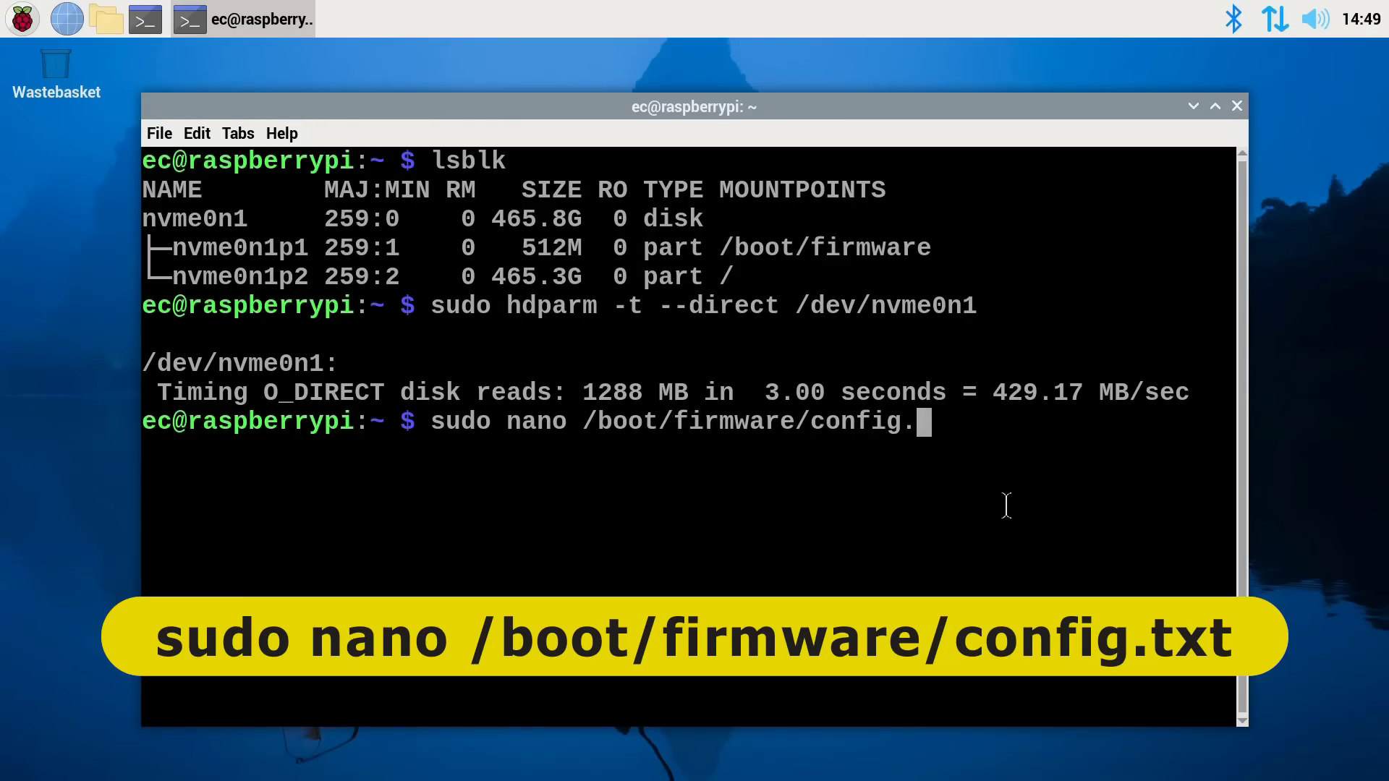
text(txt)
key(Return)
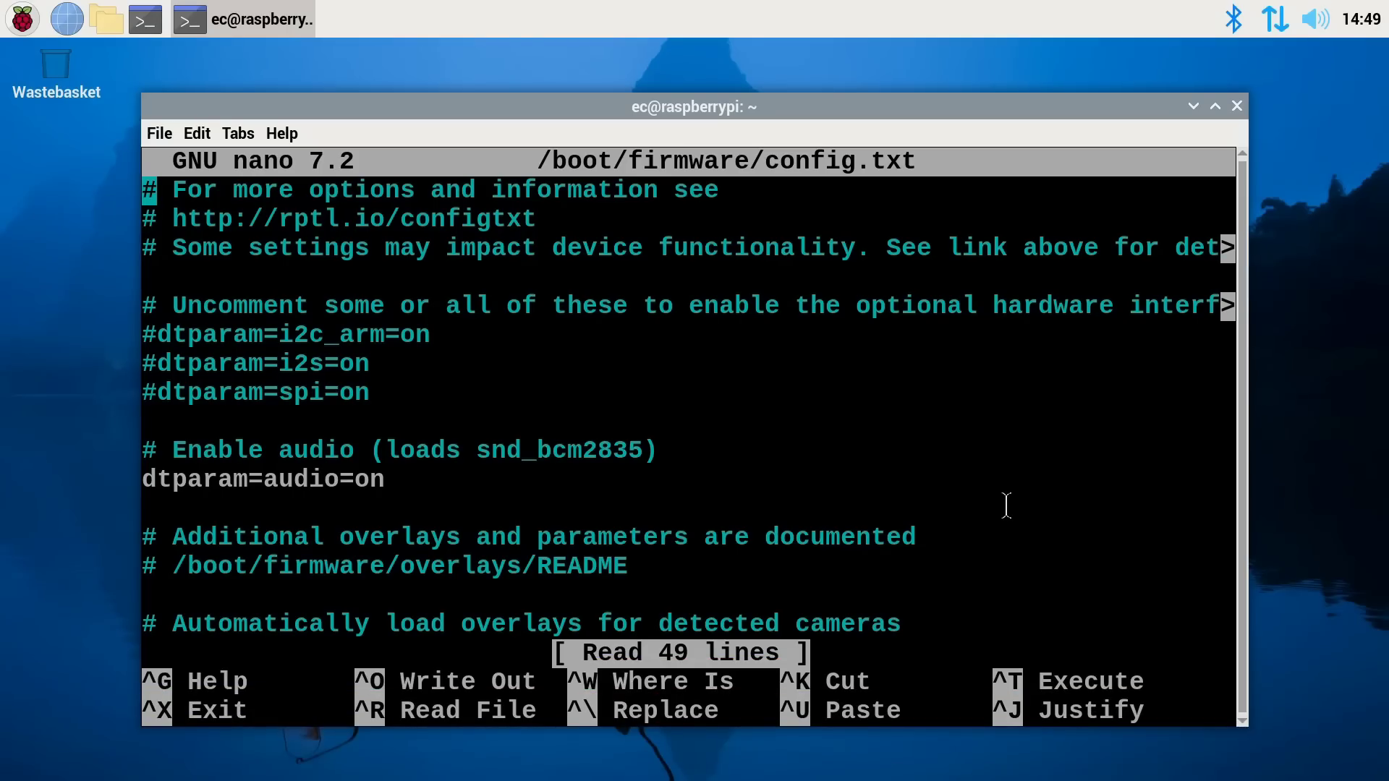
scroll(1006, 505, down, 6)
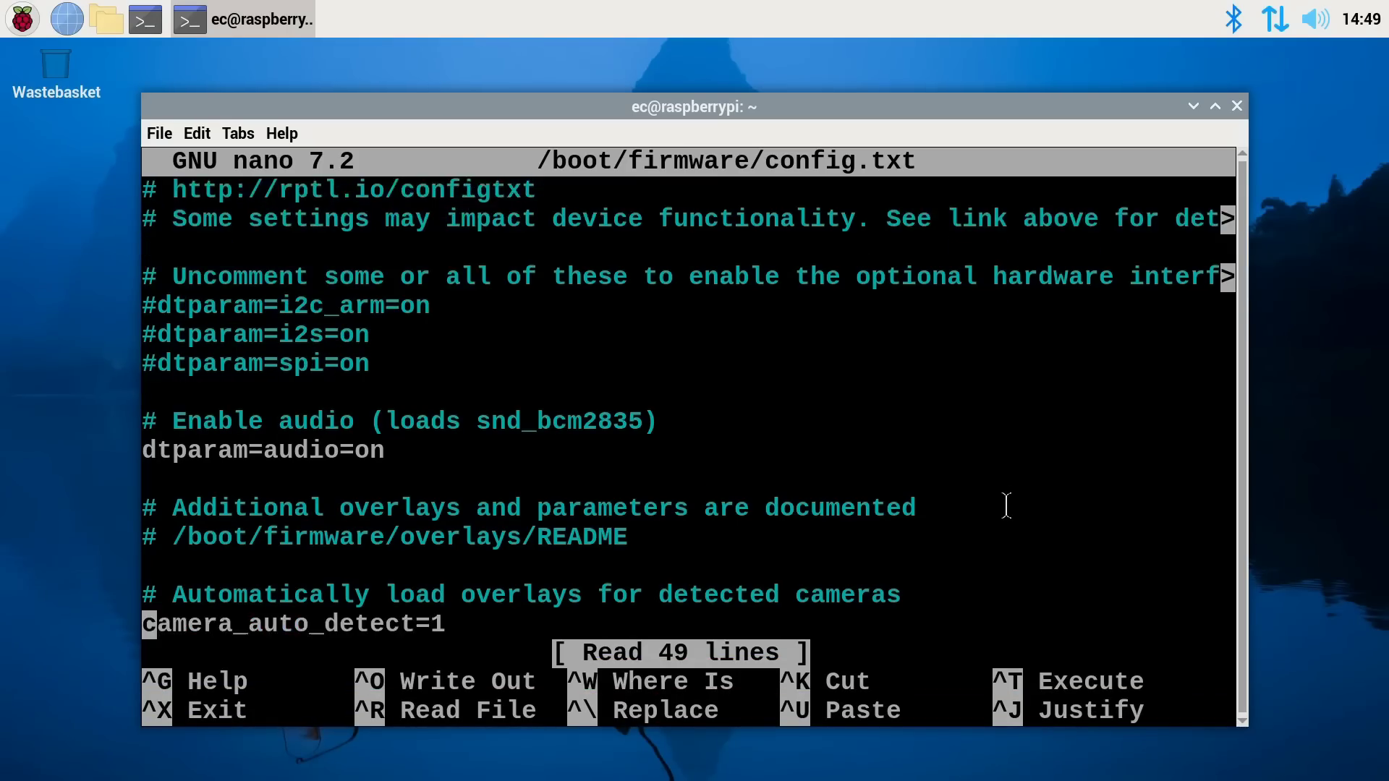
scroll(1005, 505, down, 6)
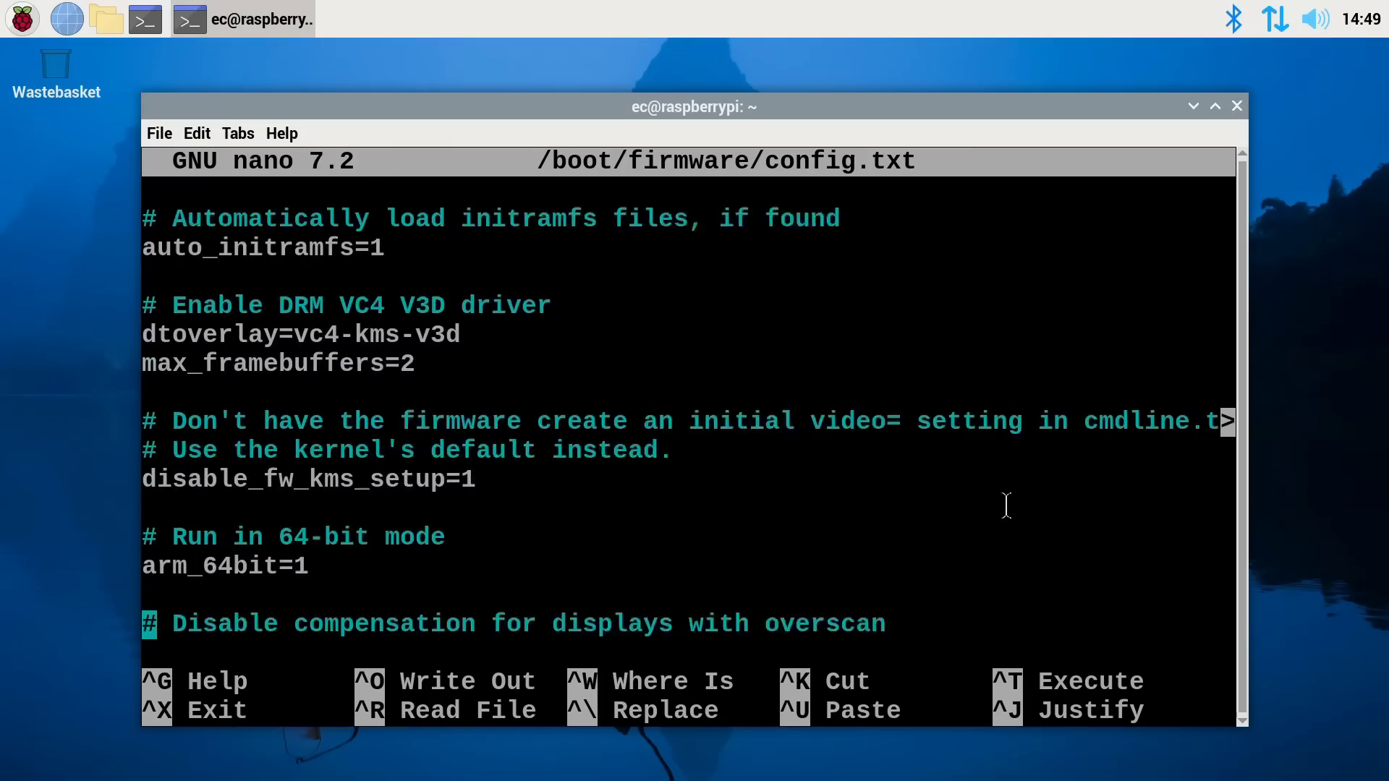
scroll(1006, 505, down, 4)
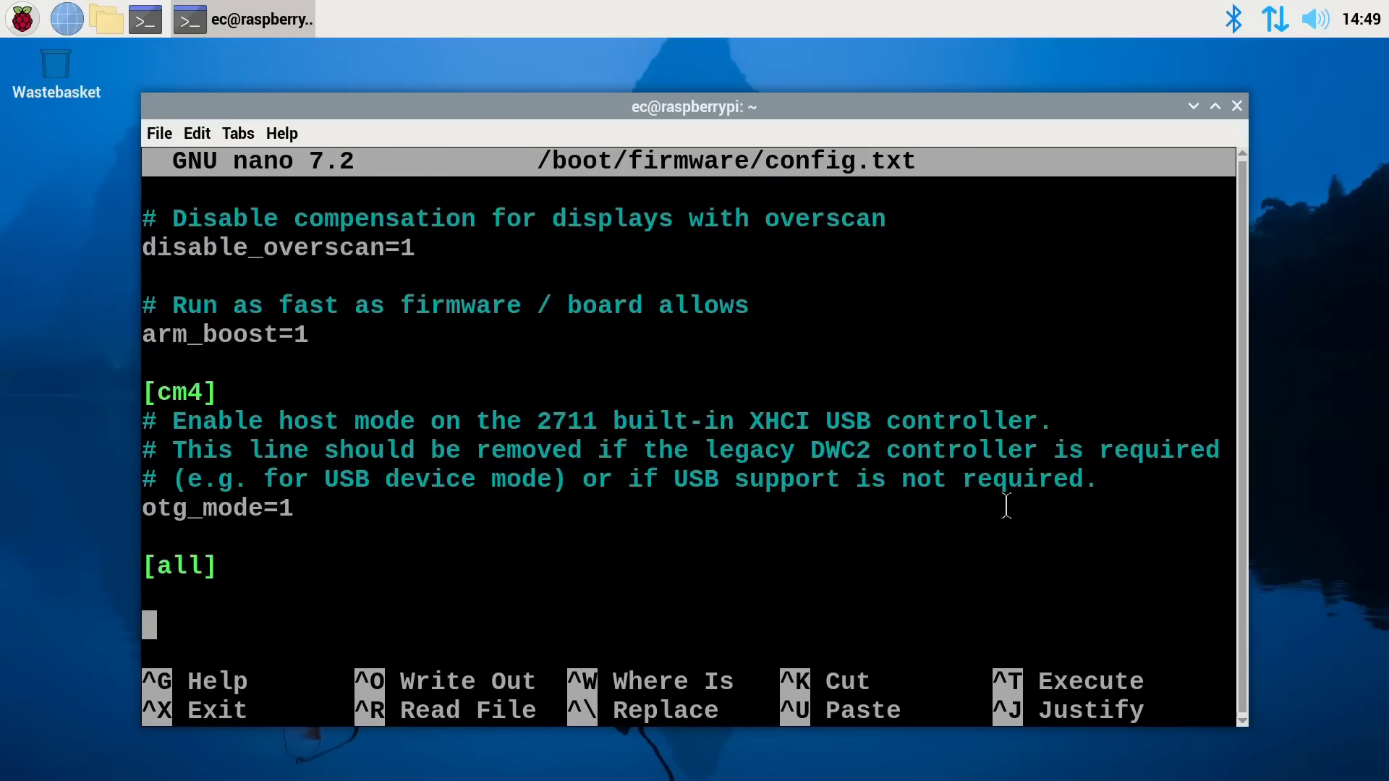
Step: Add the comment '# Set gen 3 speed for NVMe SSD' and the line dtparam=pciex1_gen=3
key(Return)
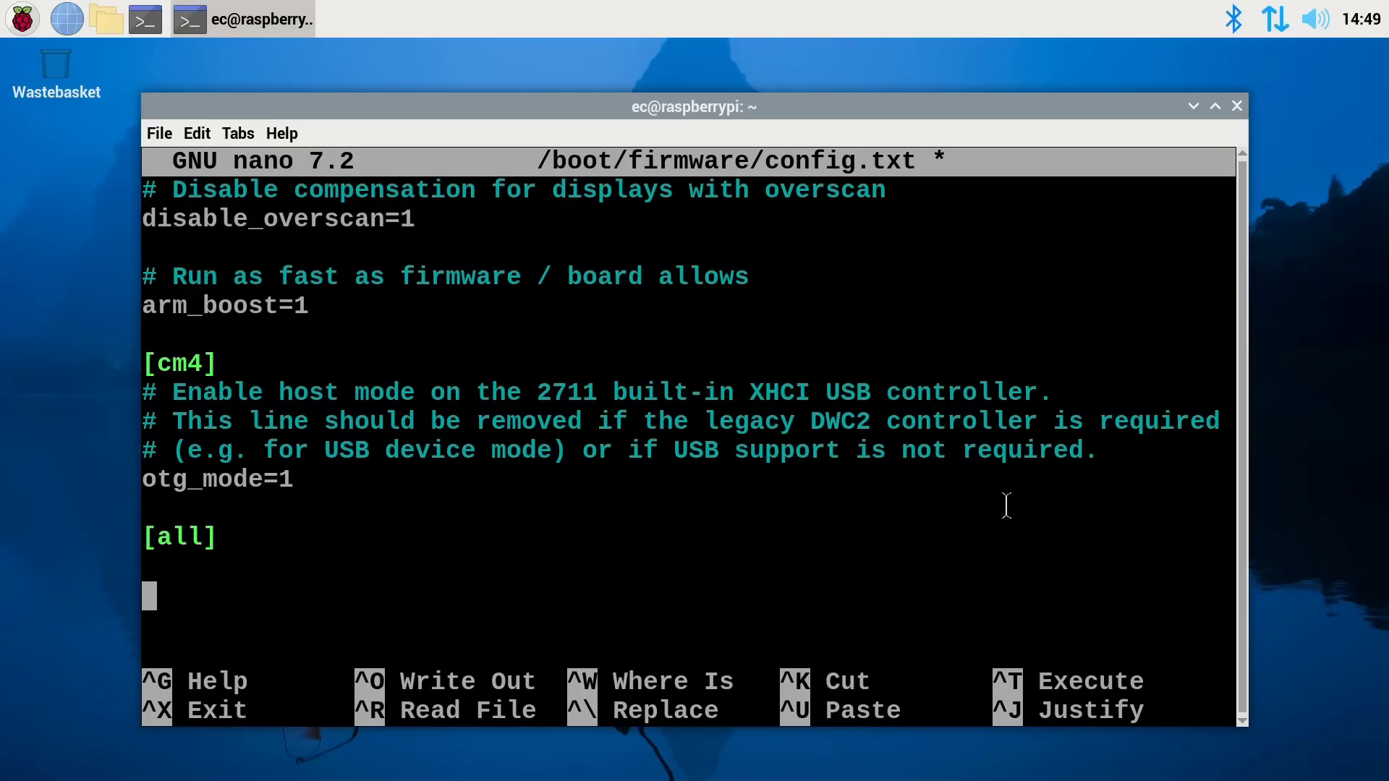
text(# S)
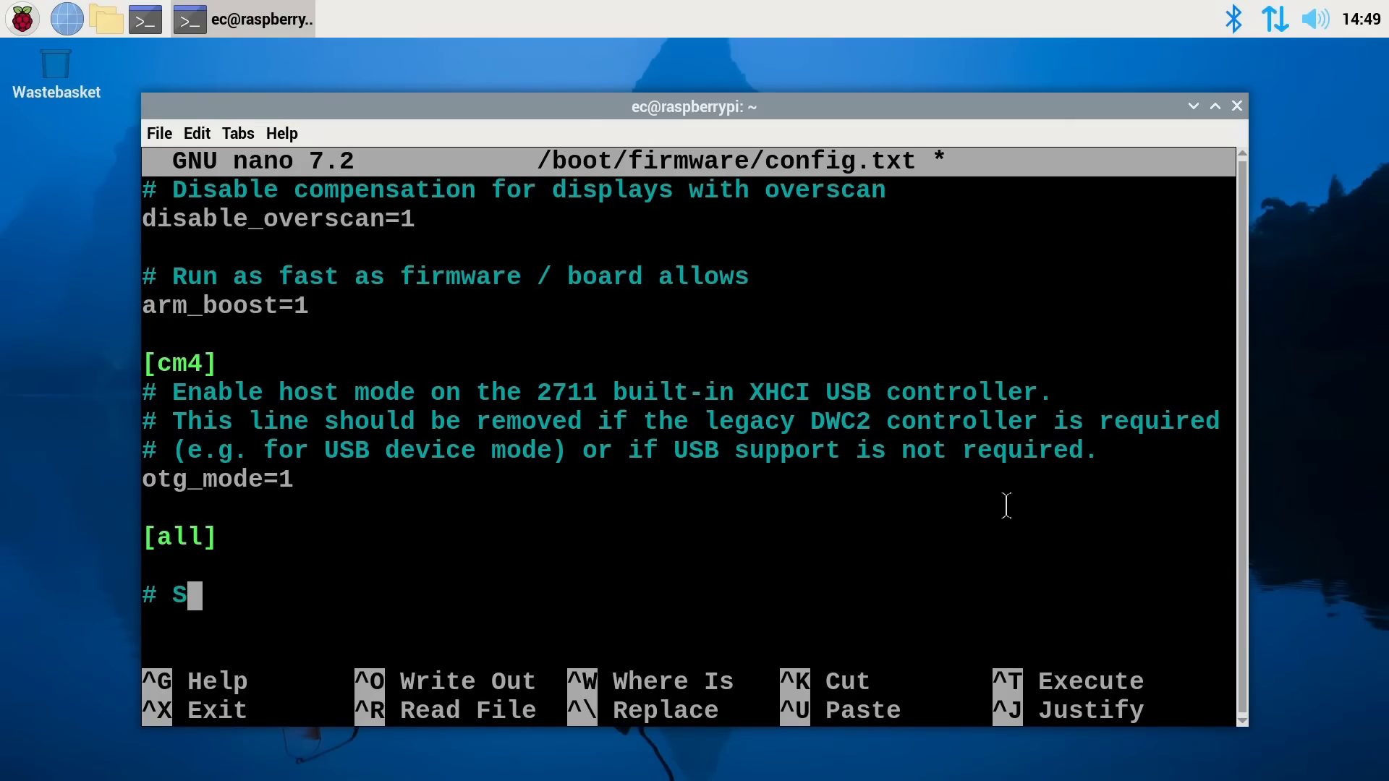
text(et gen 3)
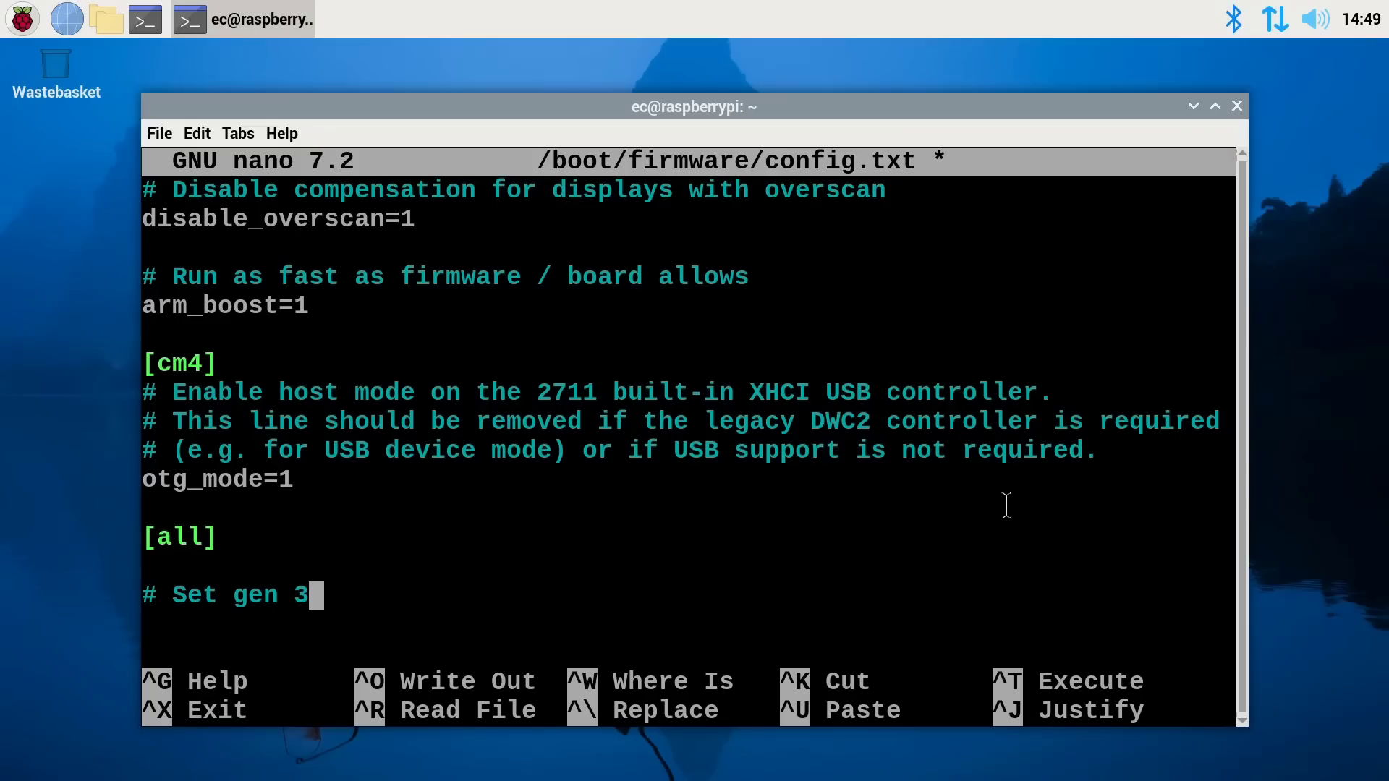
text( speed for)
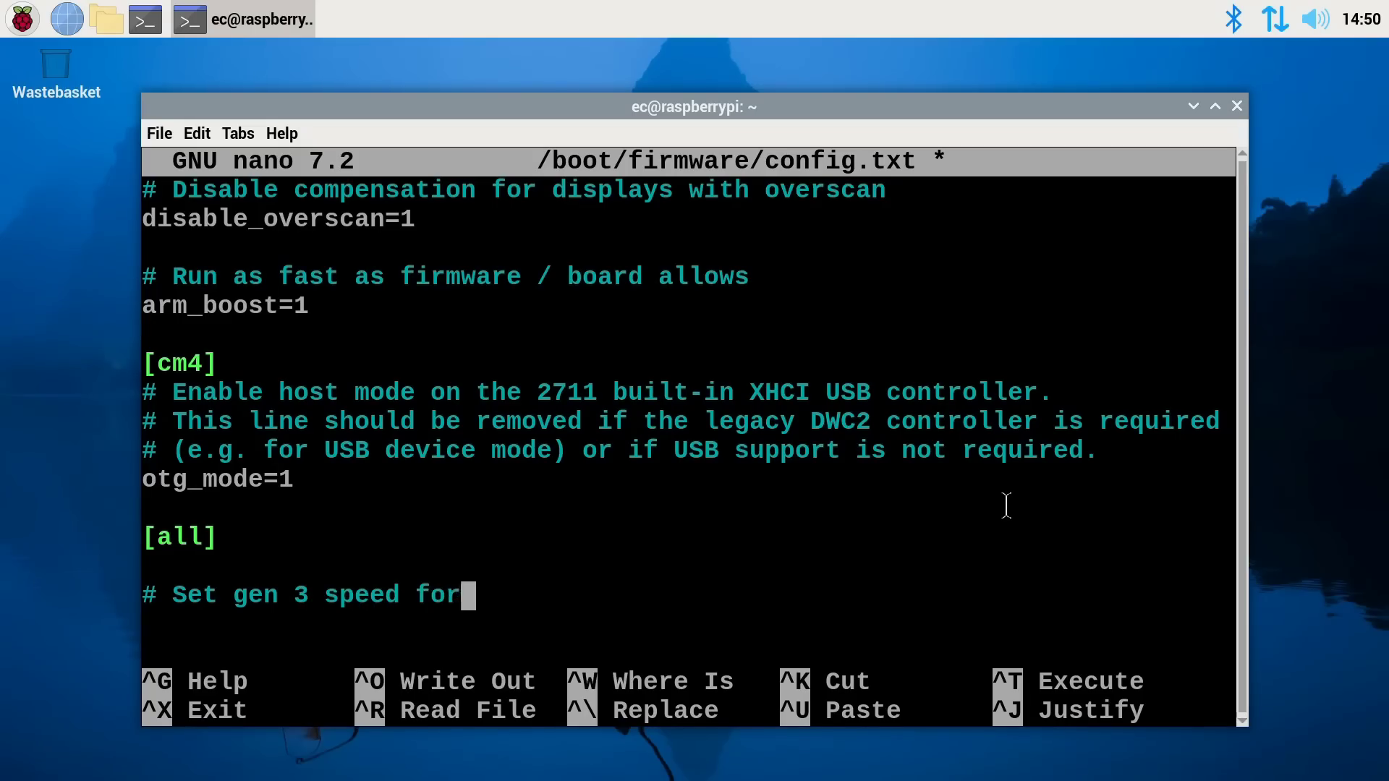
text( NVMe SSD)
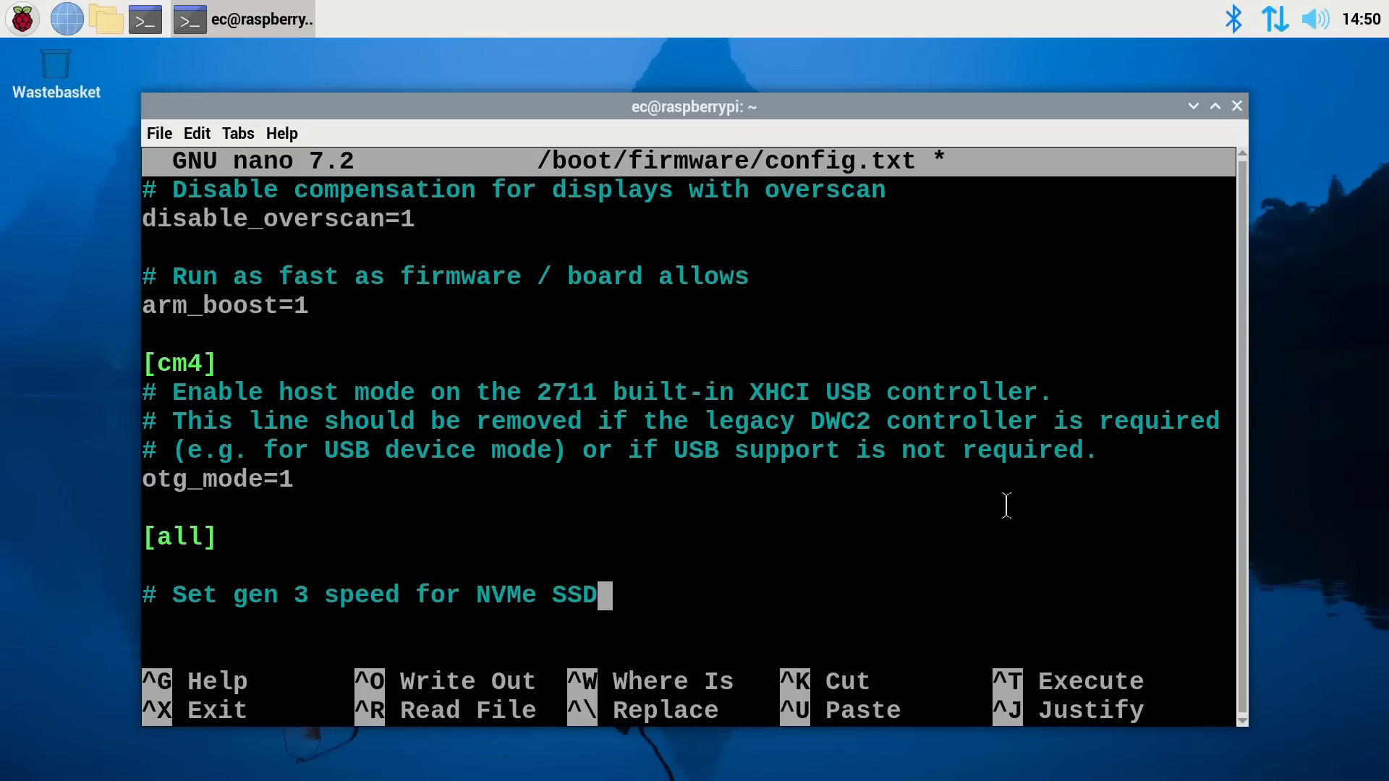
key(Return)
text(dtp)
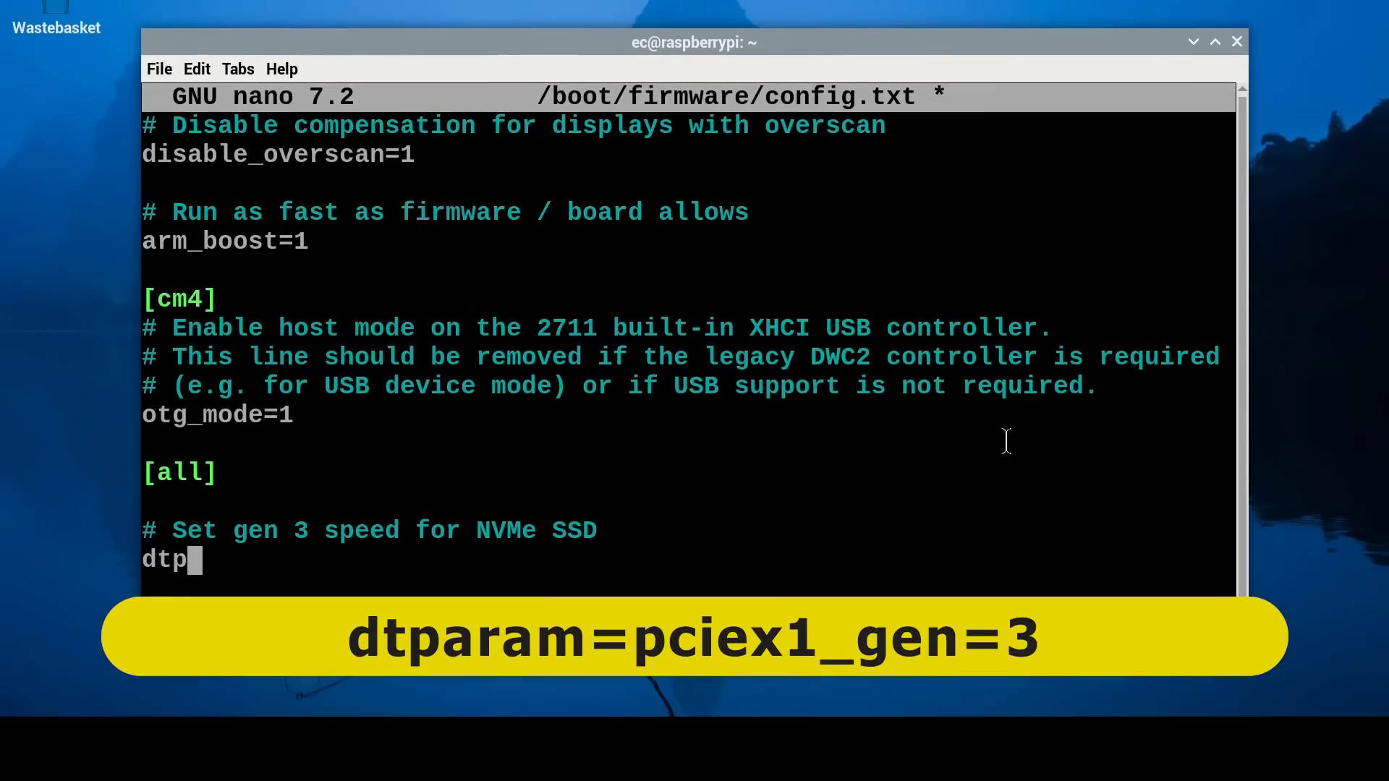
text(aram=pc)
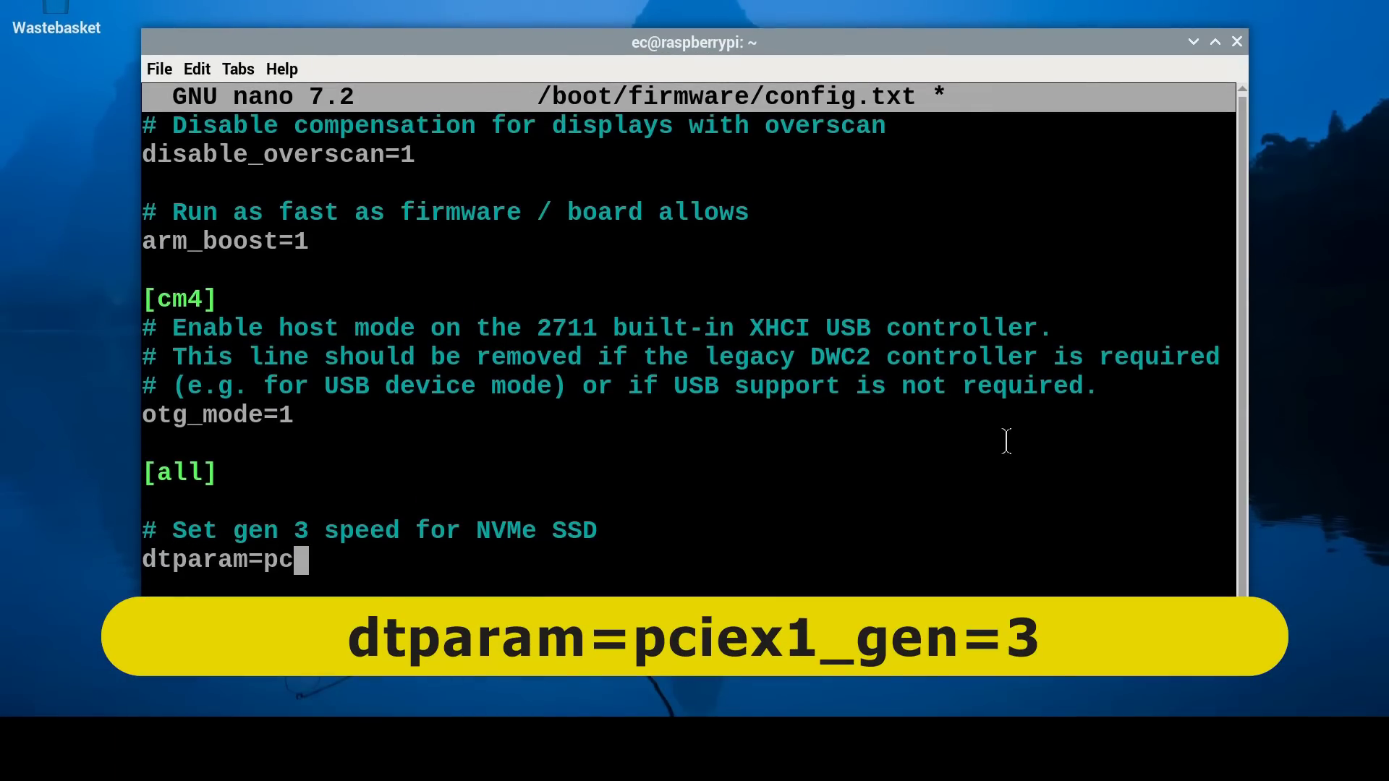
text(iex1)
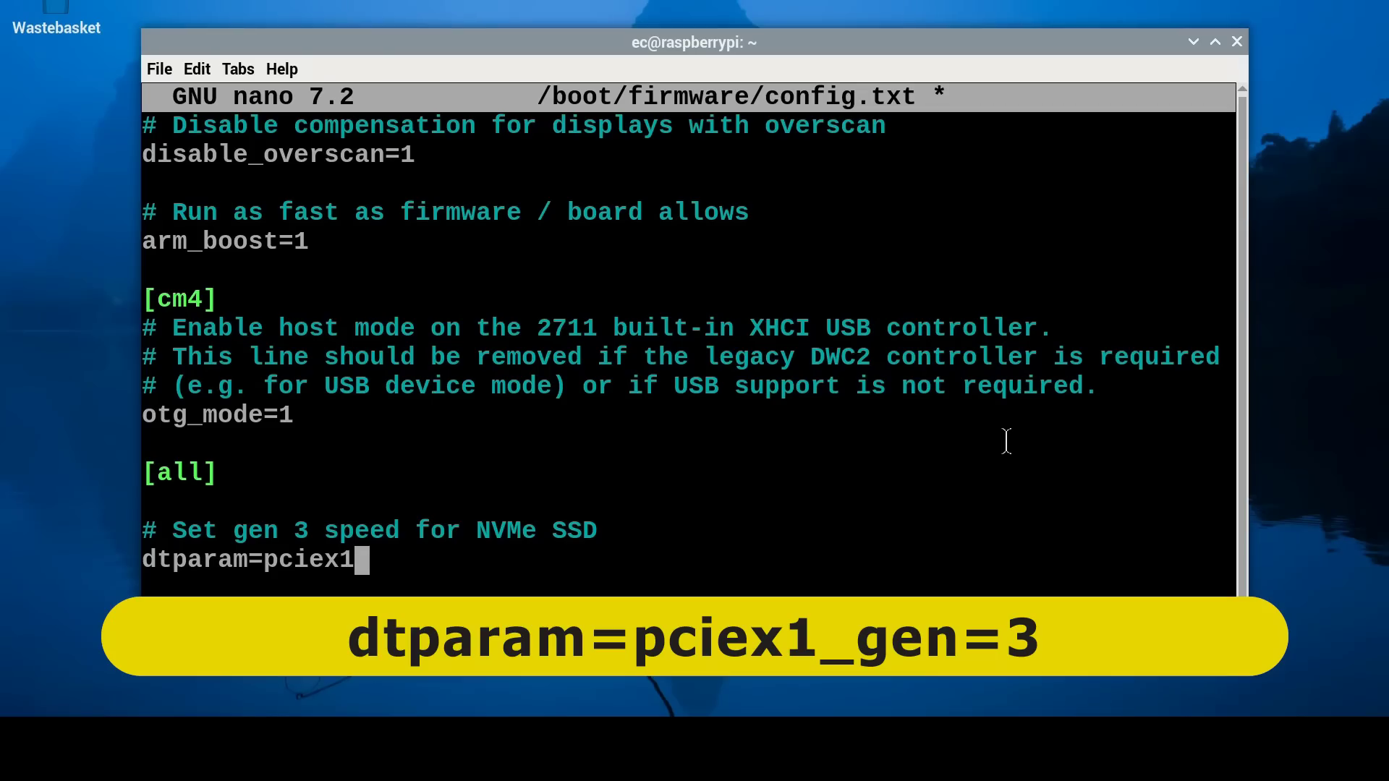
text(_gen)
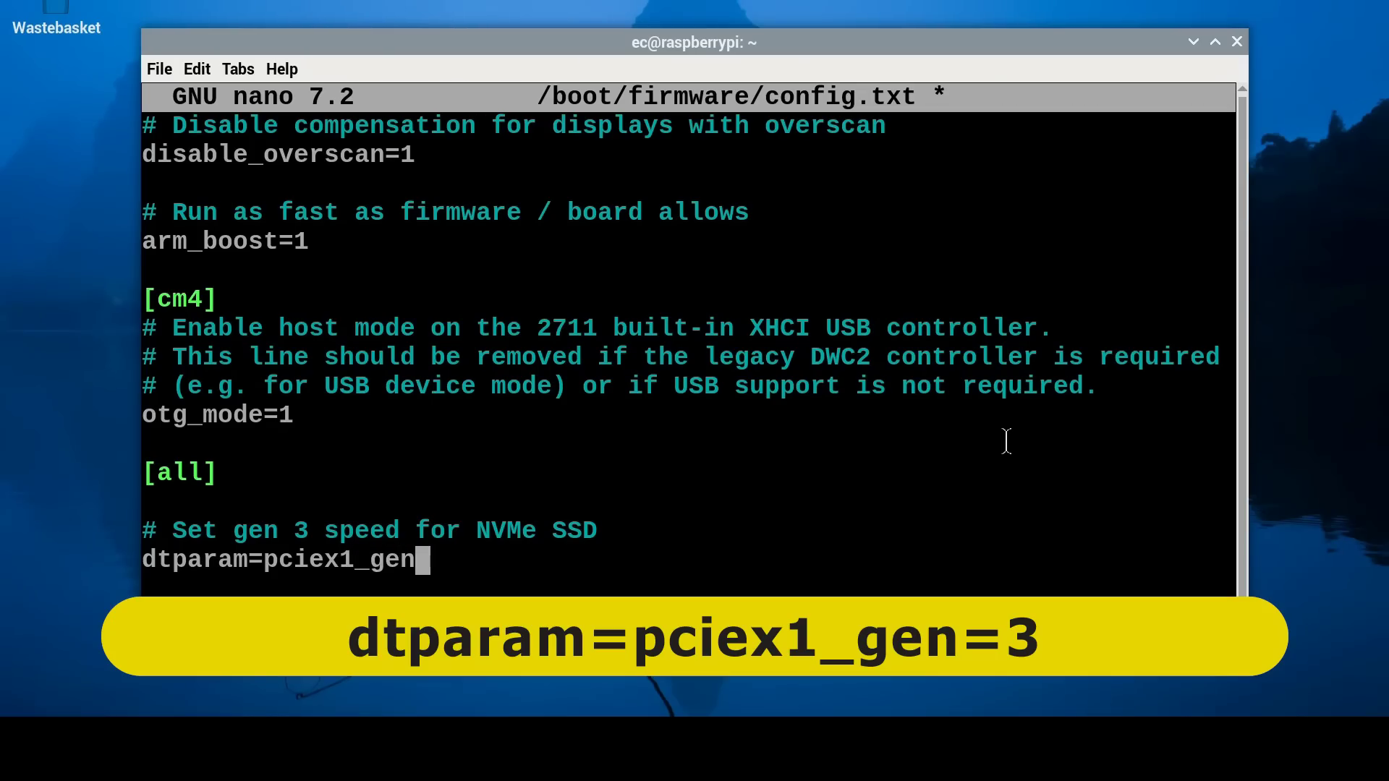
text(=3)
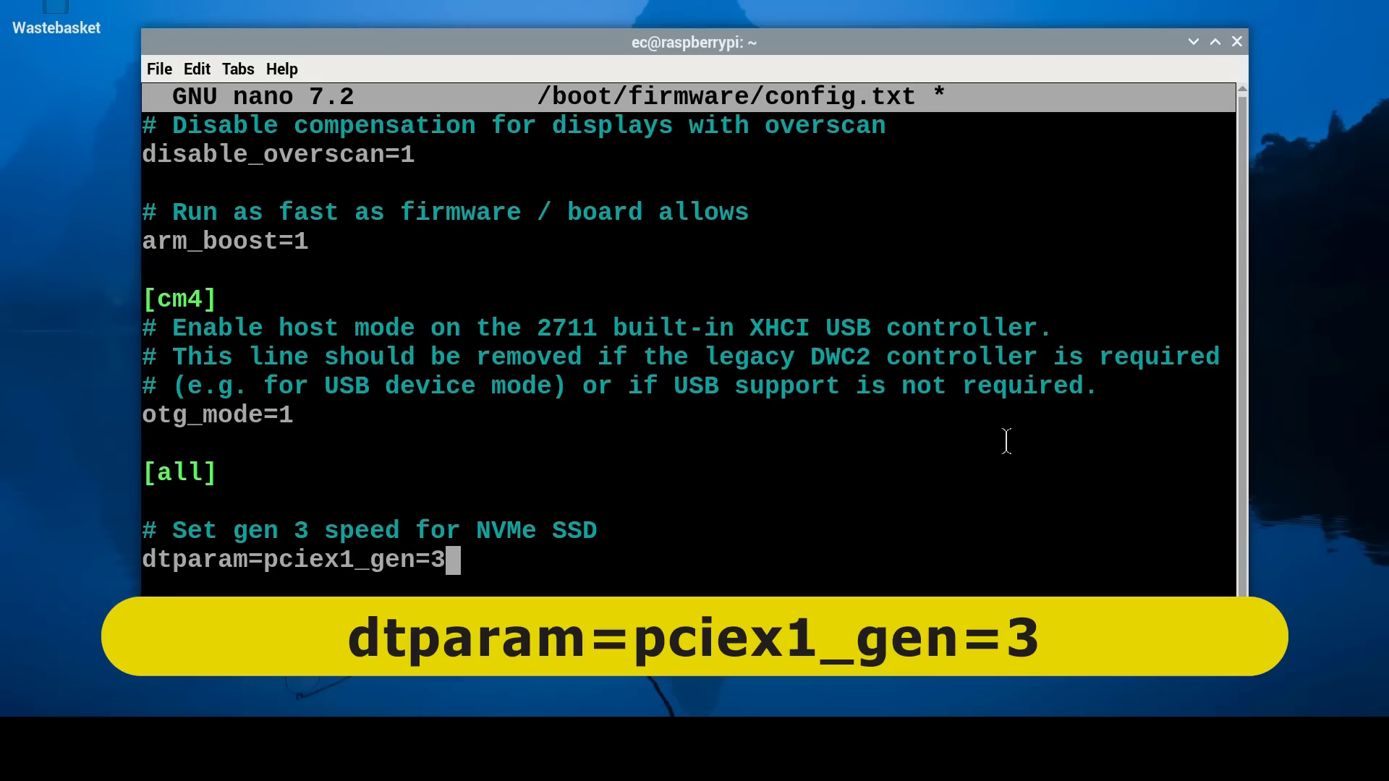
key(Return)
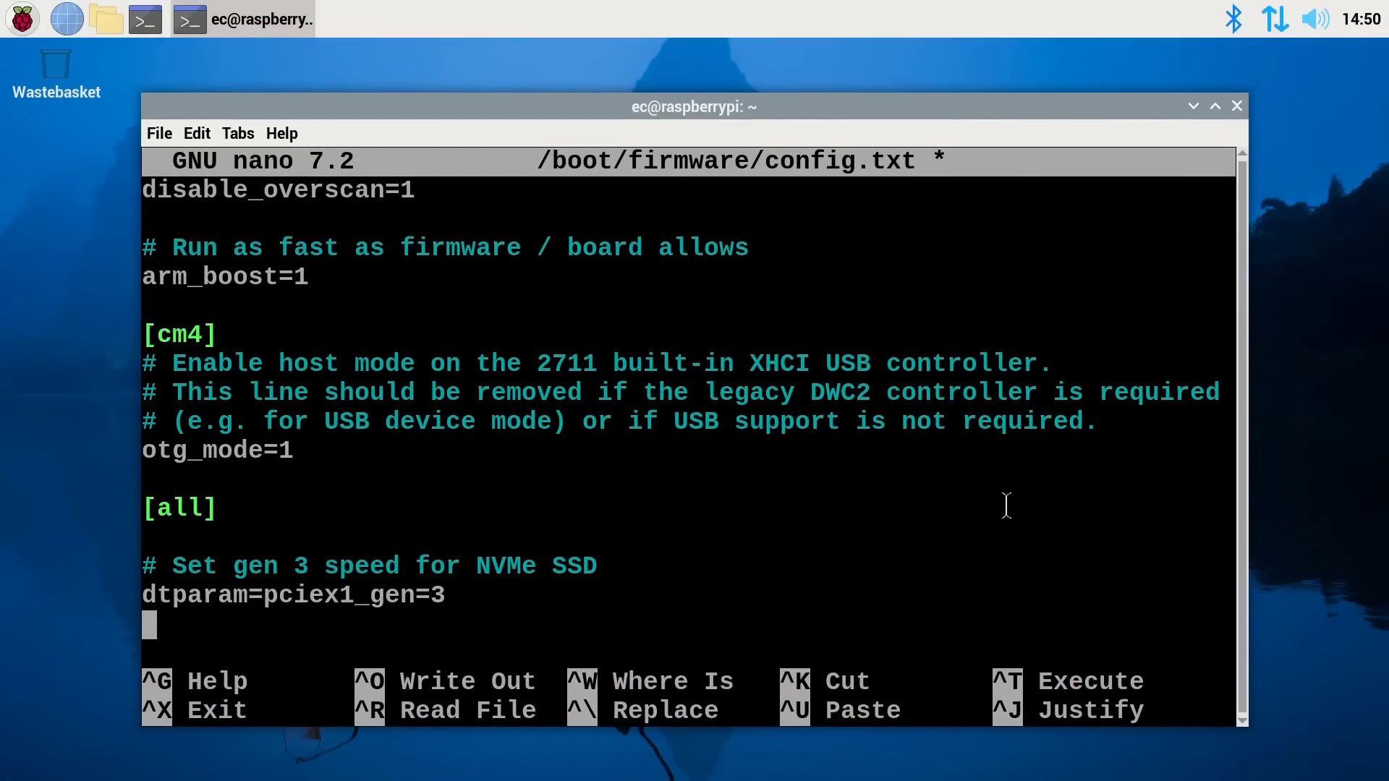
Step: Save the gen 3 PCIe change to /boot/firmware/config.txt, exit nano and run sudo reboot
key(ctrl+x)
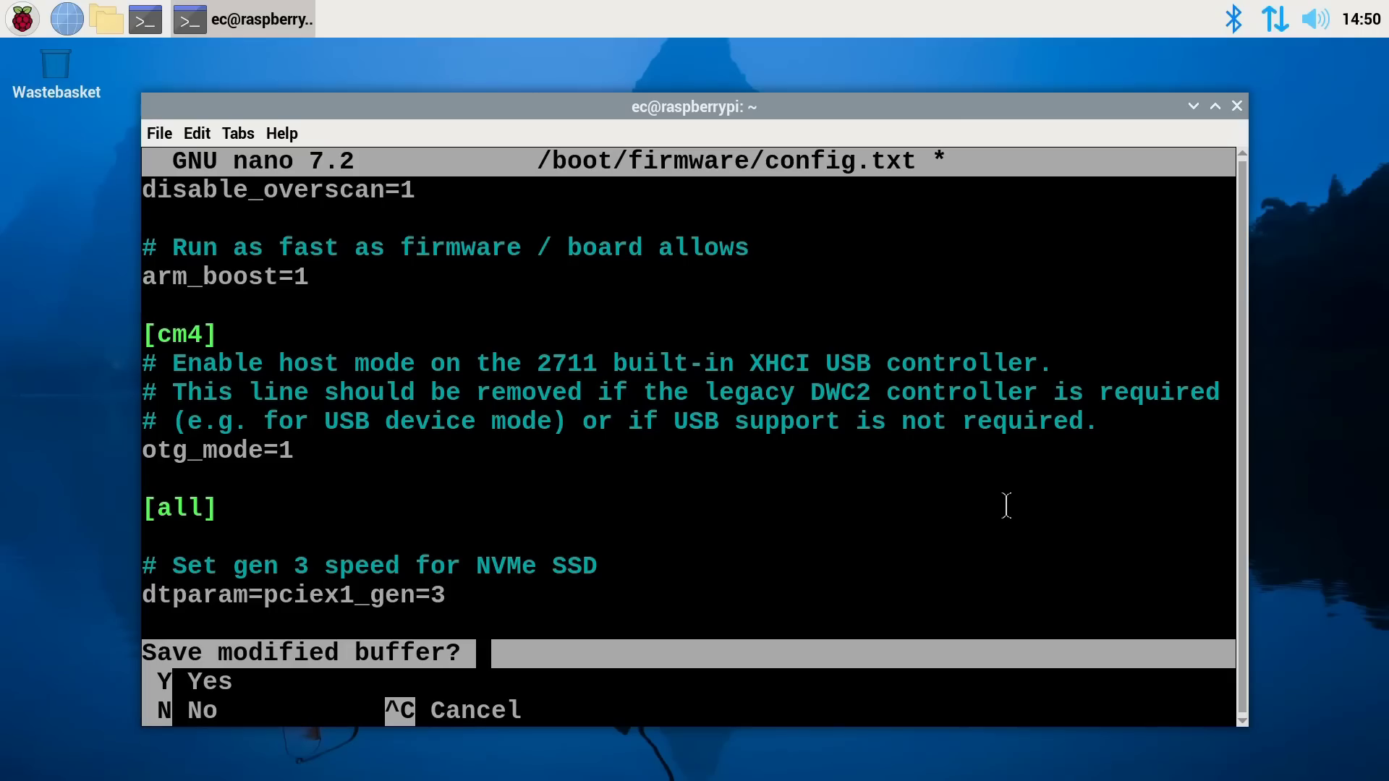
key(y)
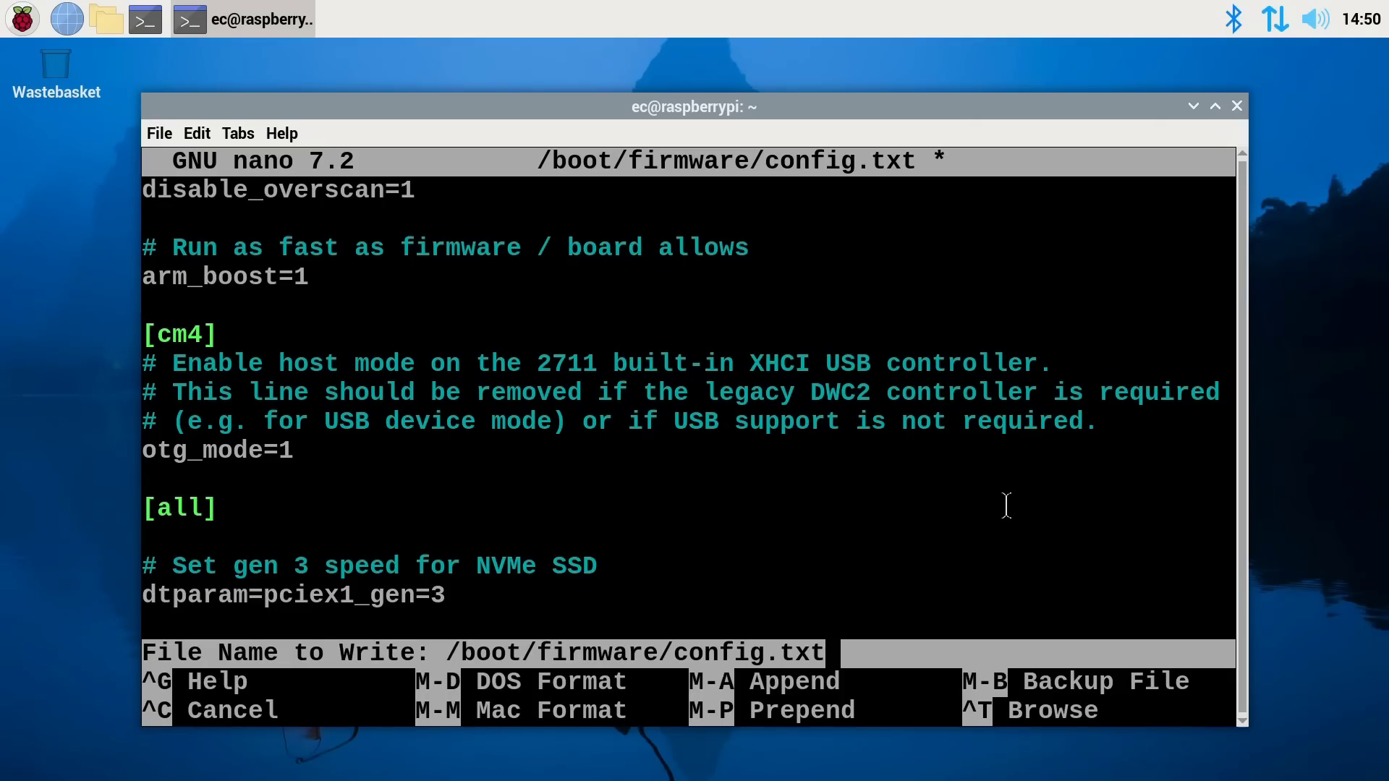
key(Return)
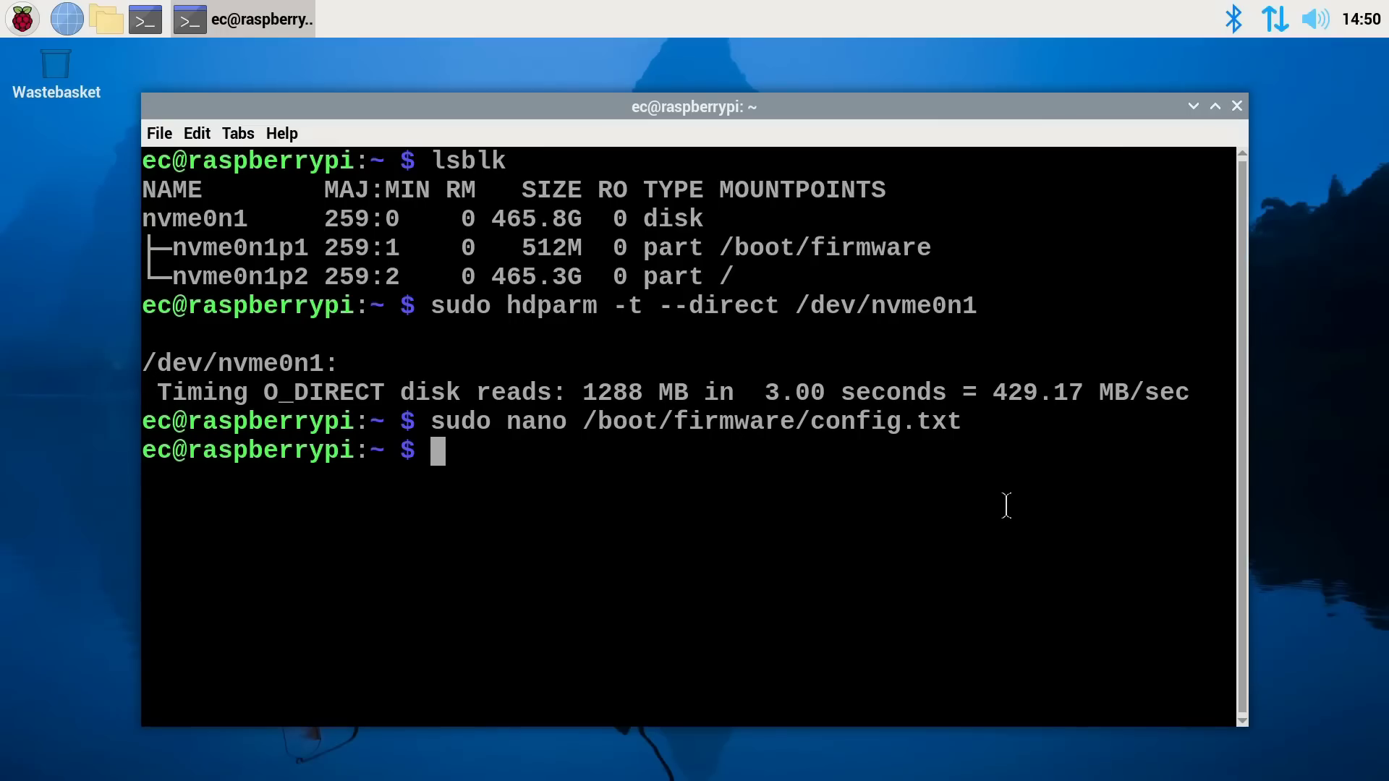
text(sudo reb)
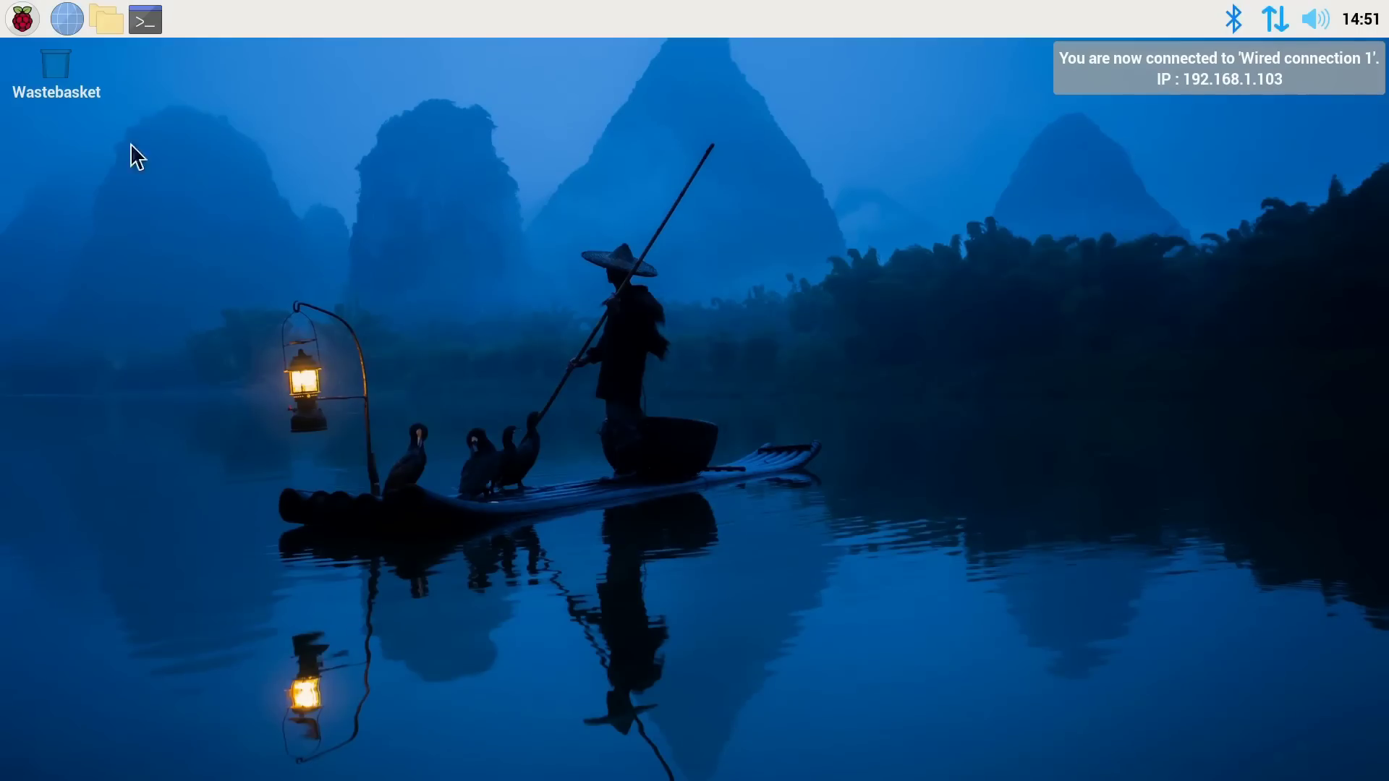
Step: Rerun 'sudo hdparm -t --direct /dev/nvme0n1' in a new terminal, getting 809.29 MB/sec, then close it
click(143, 26)
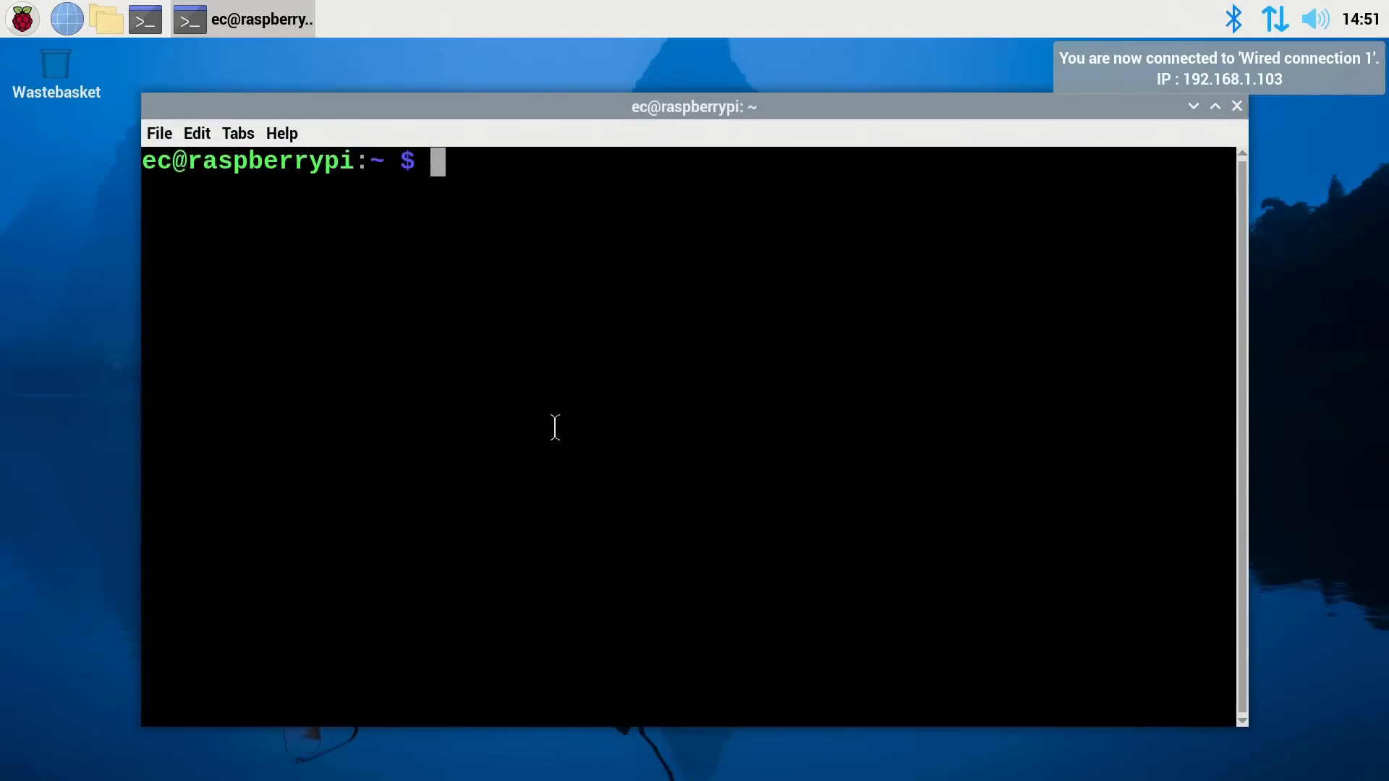
key(Up)
key(Up)
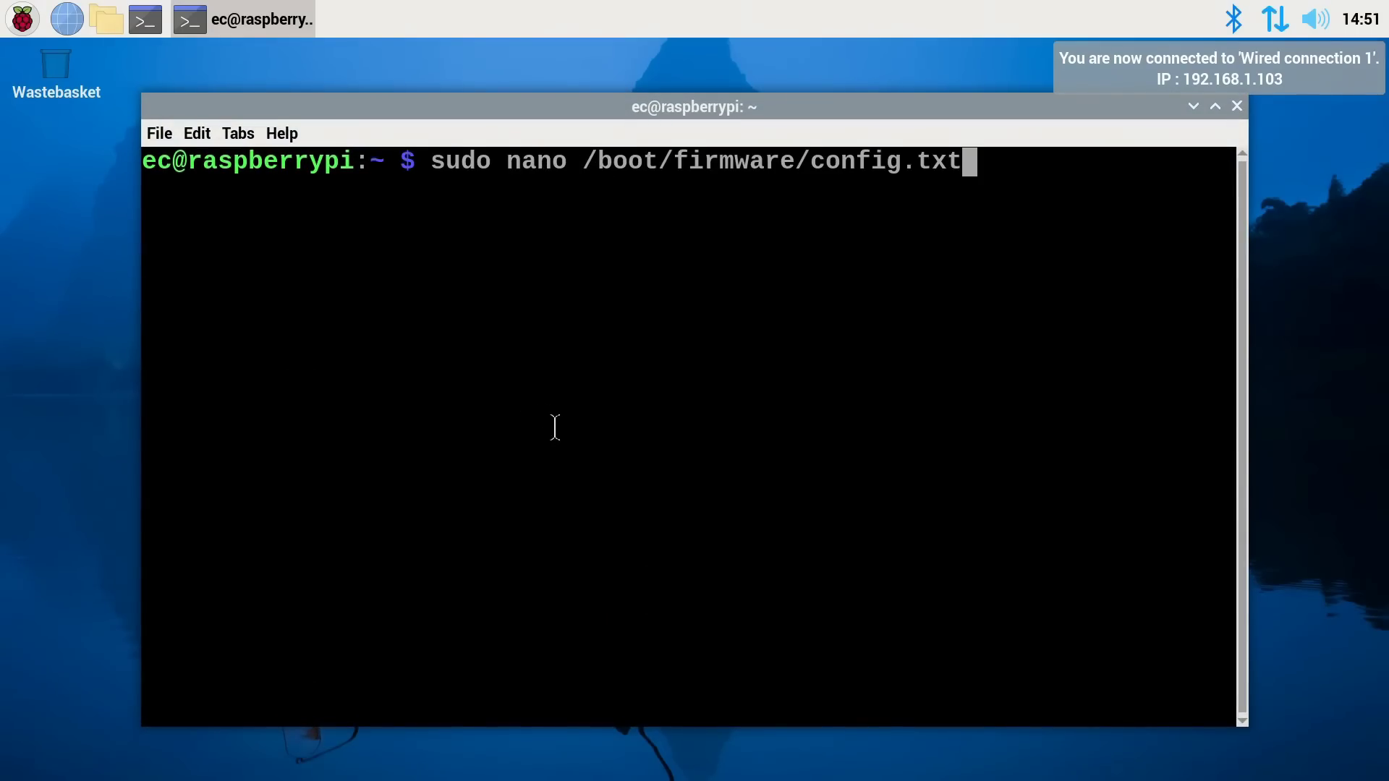
key(Up)
key(Return)
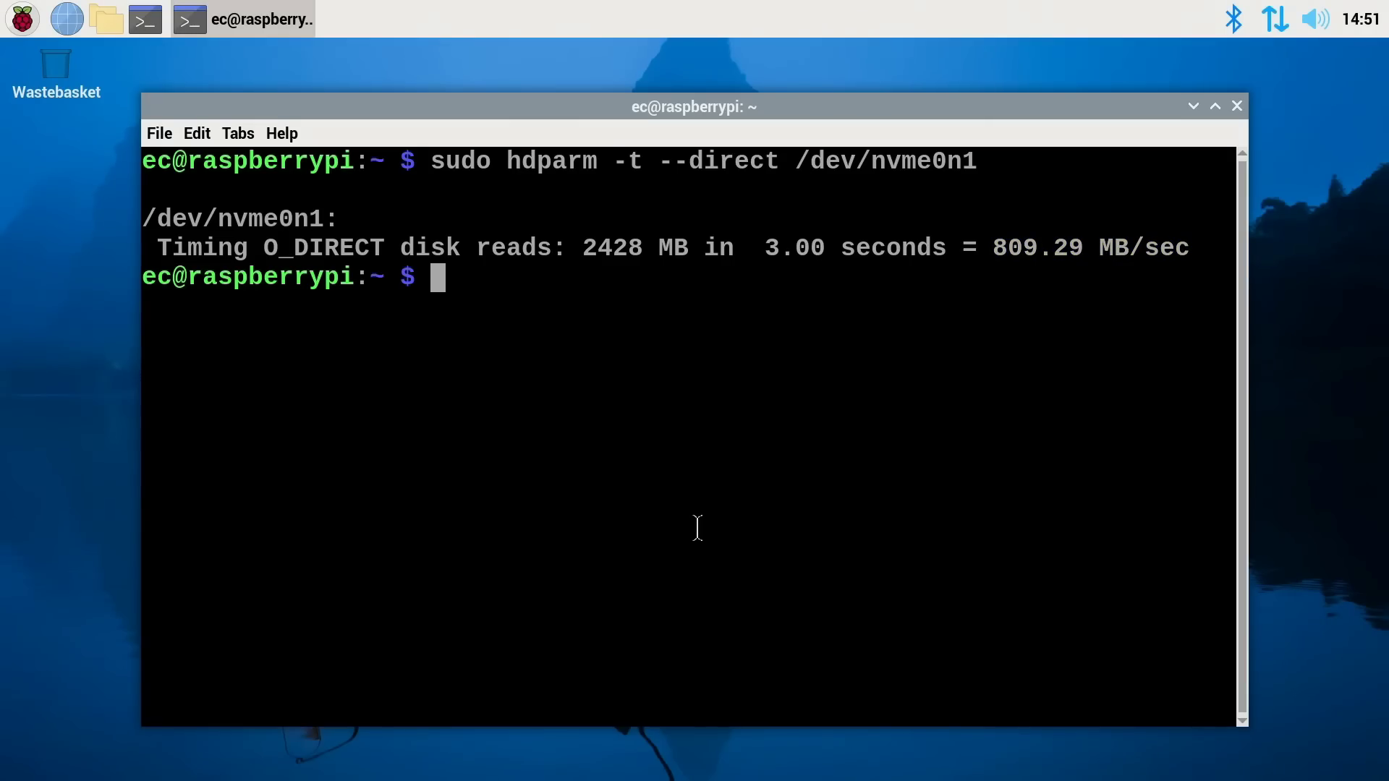
click(1238, 106)
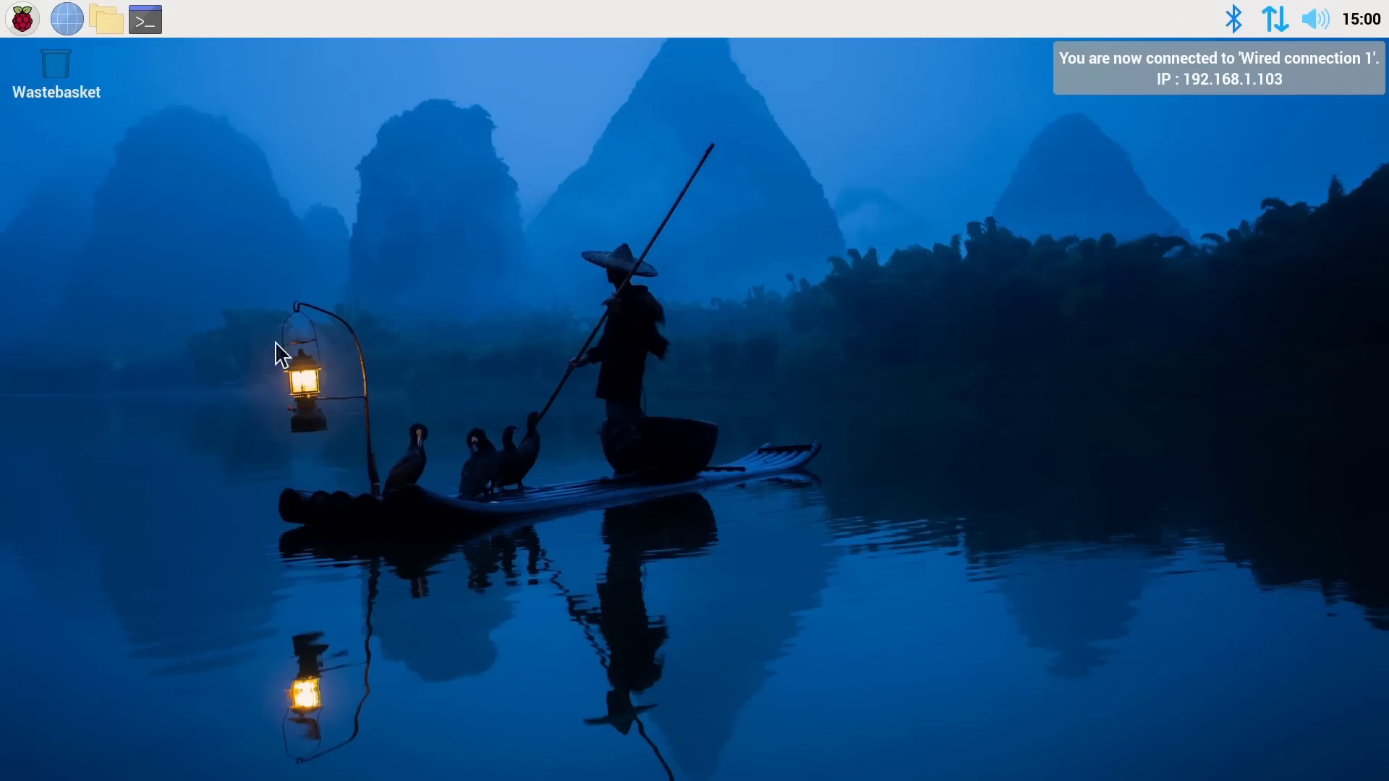
Step: Reboot the Pi from the Raspberry menu's Shutdown options into the network installer
click(22, 17)
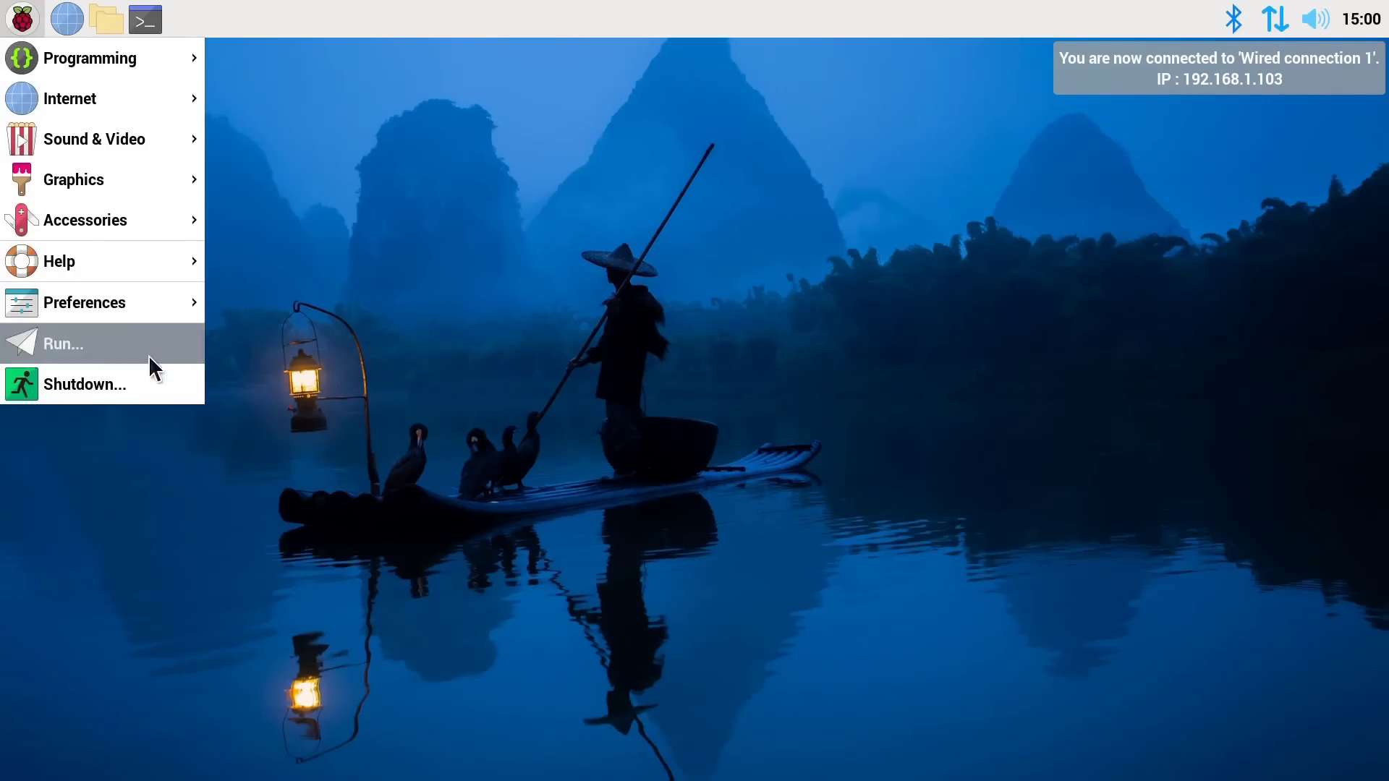
click(158, 392)
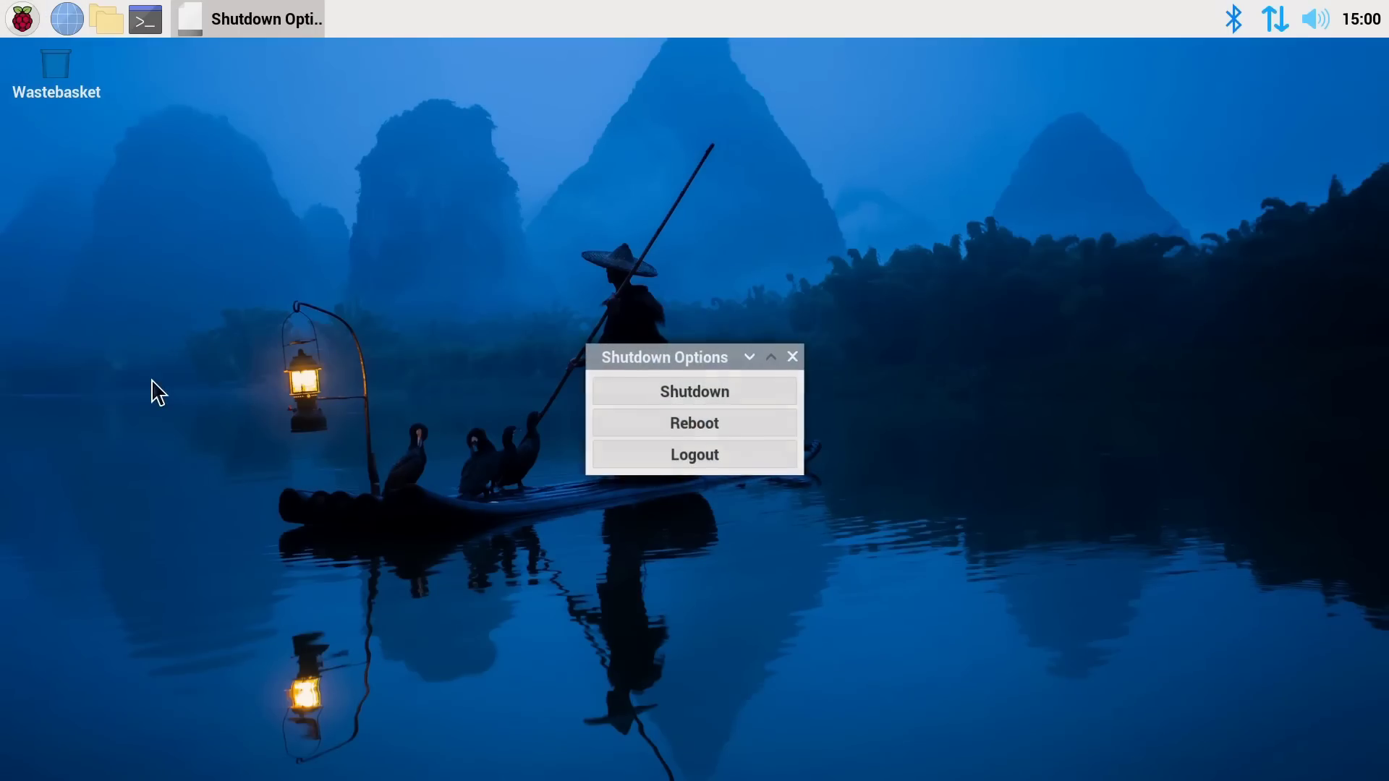
click(685, 419)
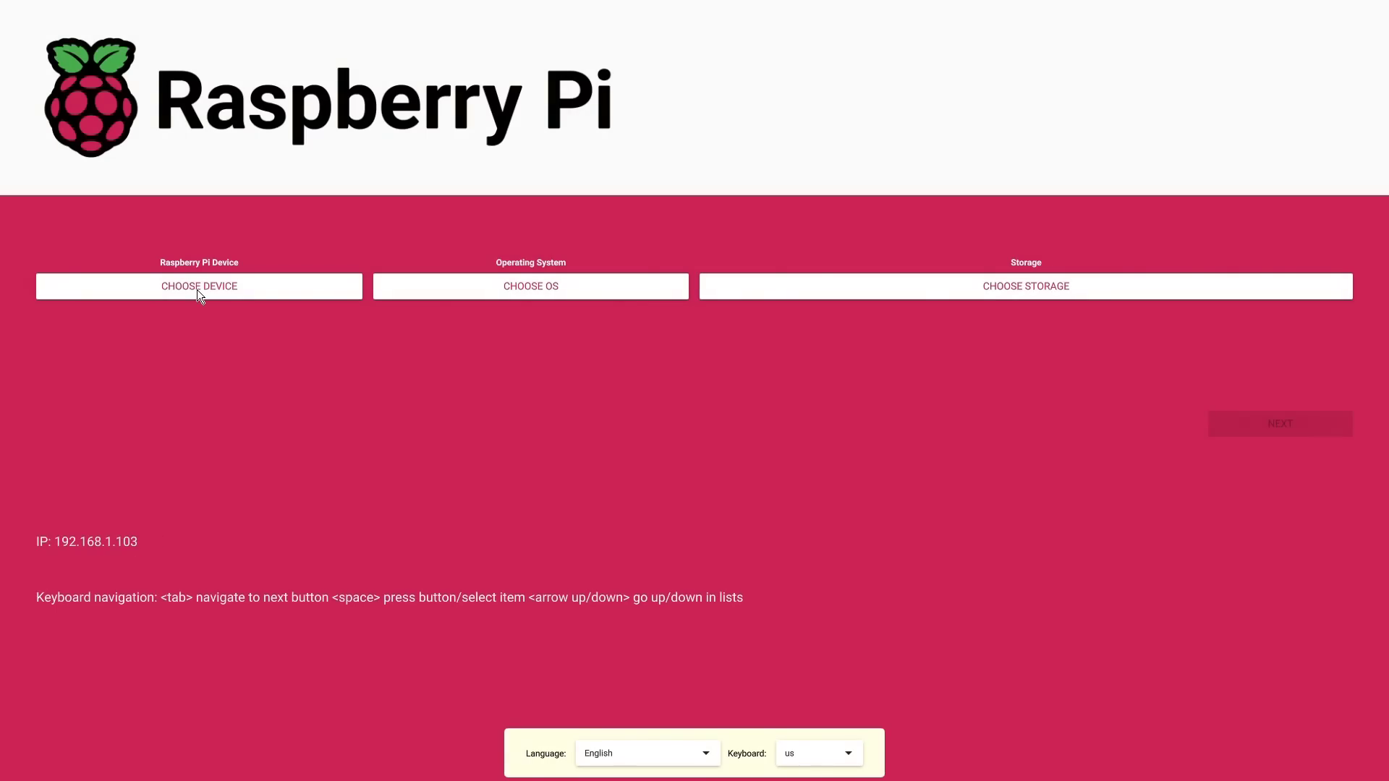
Step: Select Raspberry Pi 5 and Ubuntu Desktop 24.04 LTS (64-bit), then write it to the CT500P3PSSD8 SSD
click(197, 289)
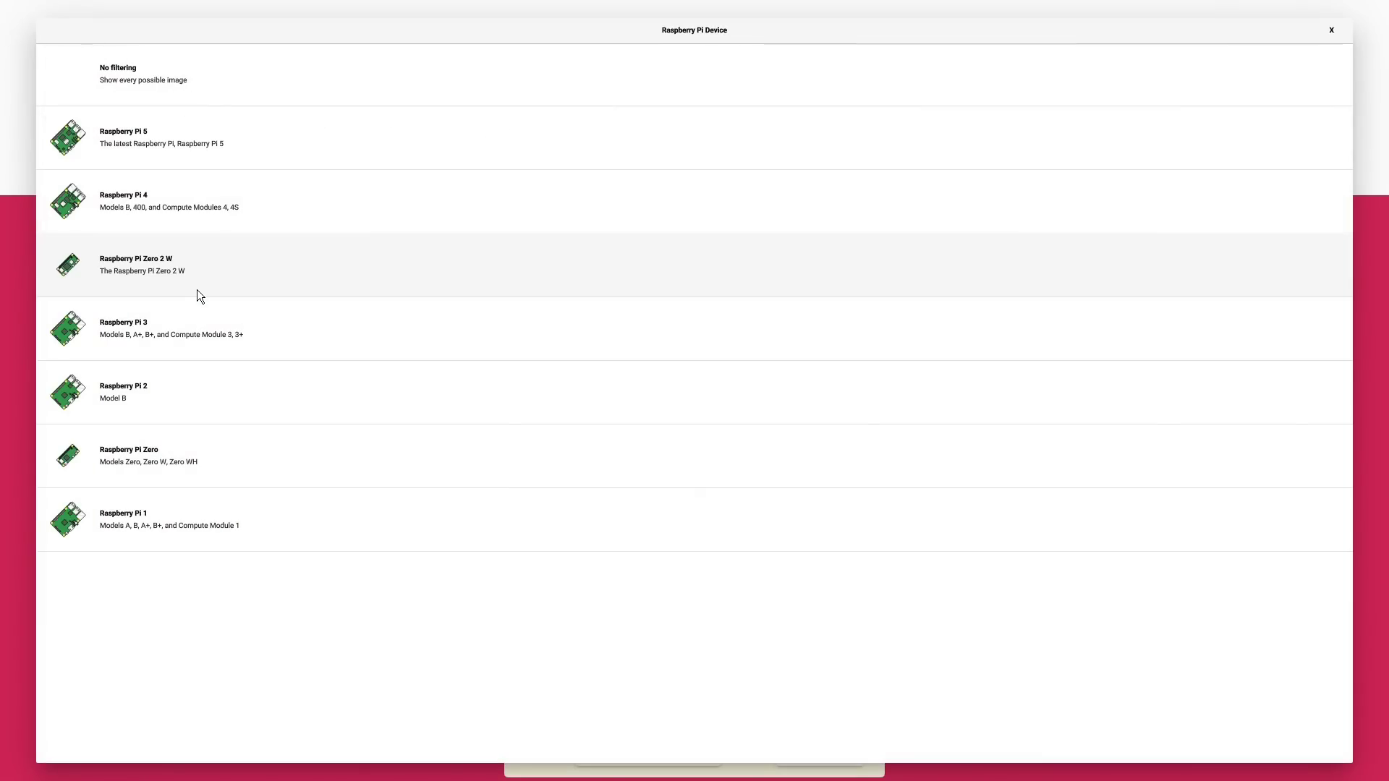
click(179, 136)
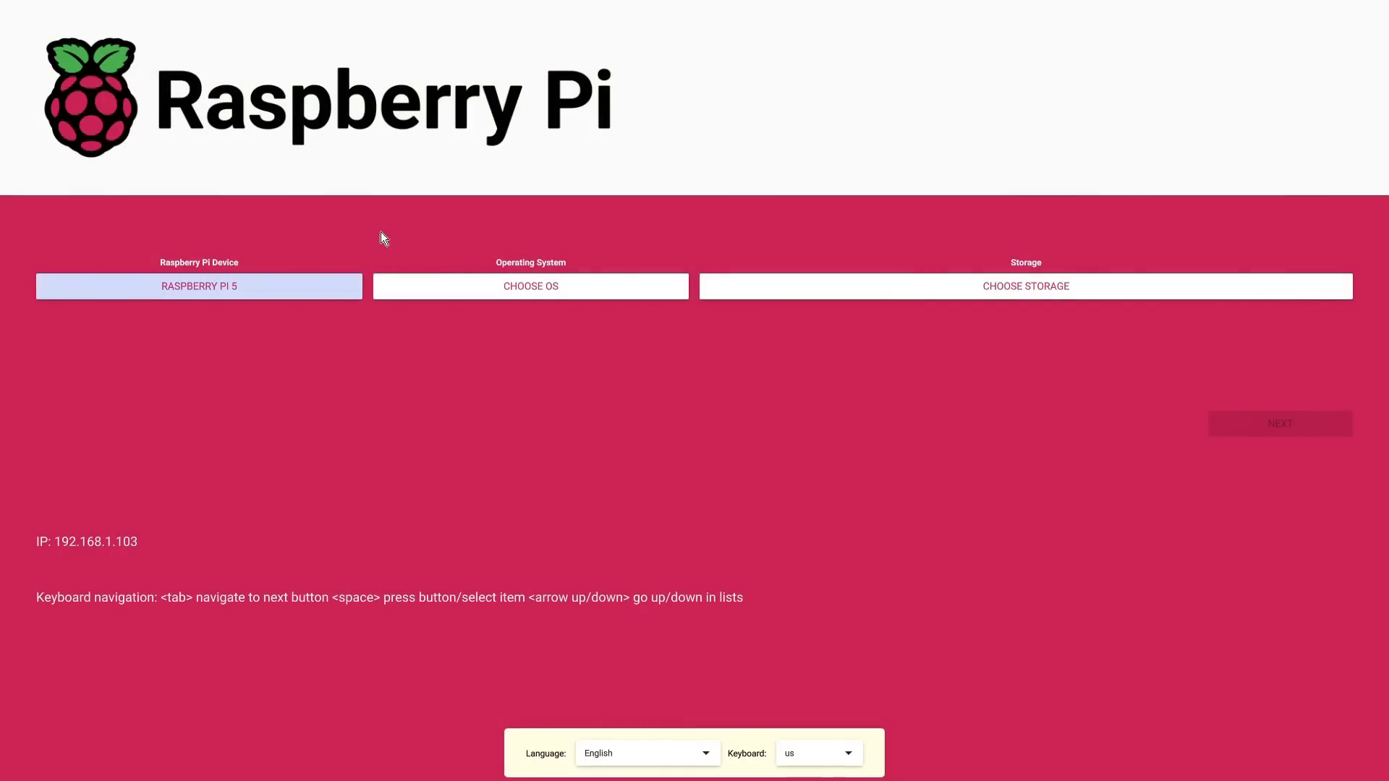
click(508, 289)
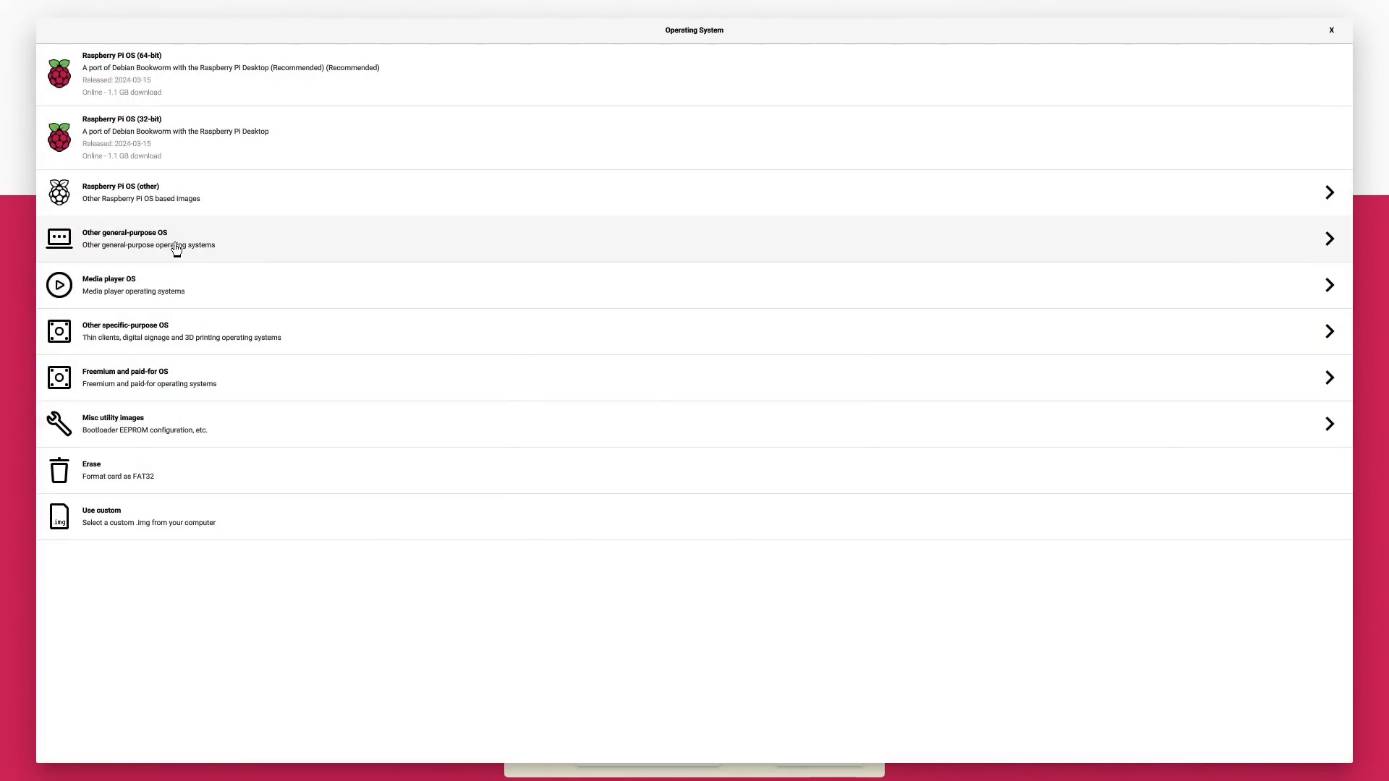
click(176, 250)
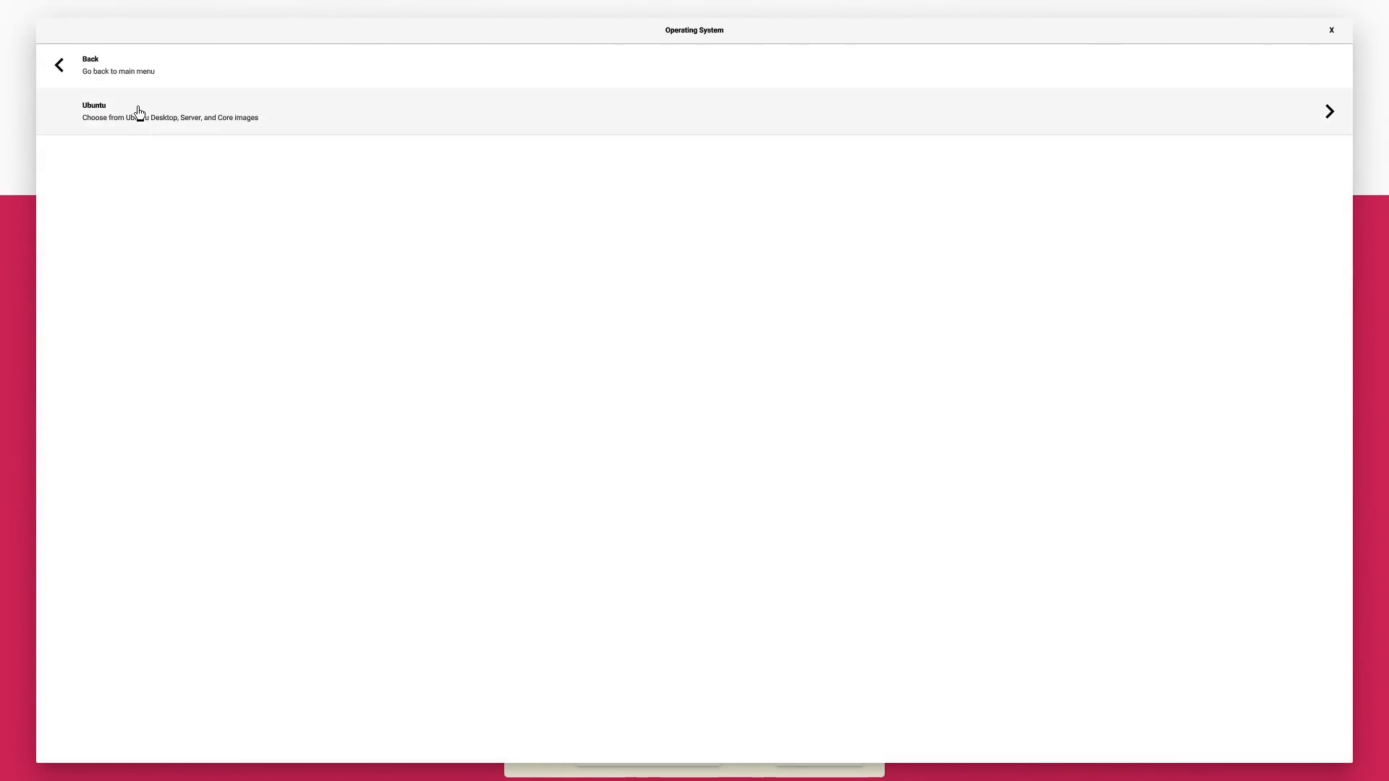
click(140, 112)
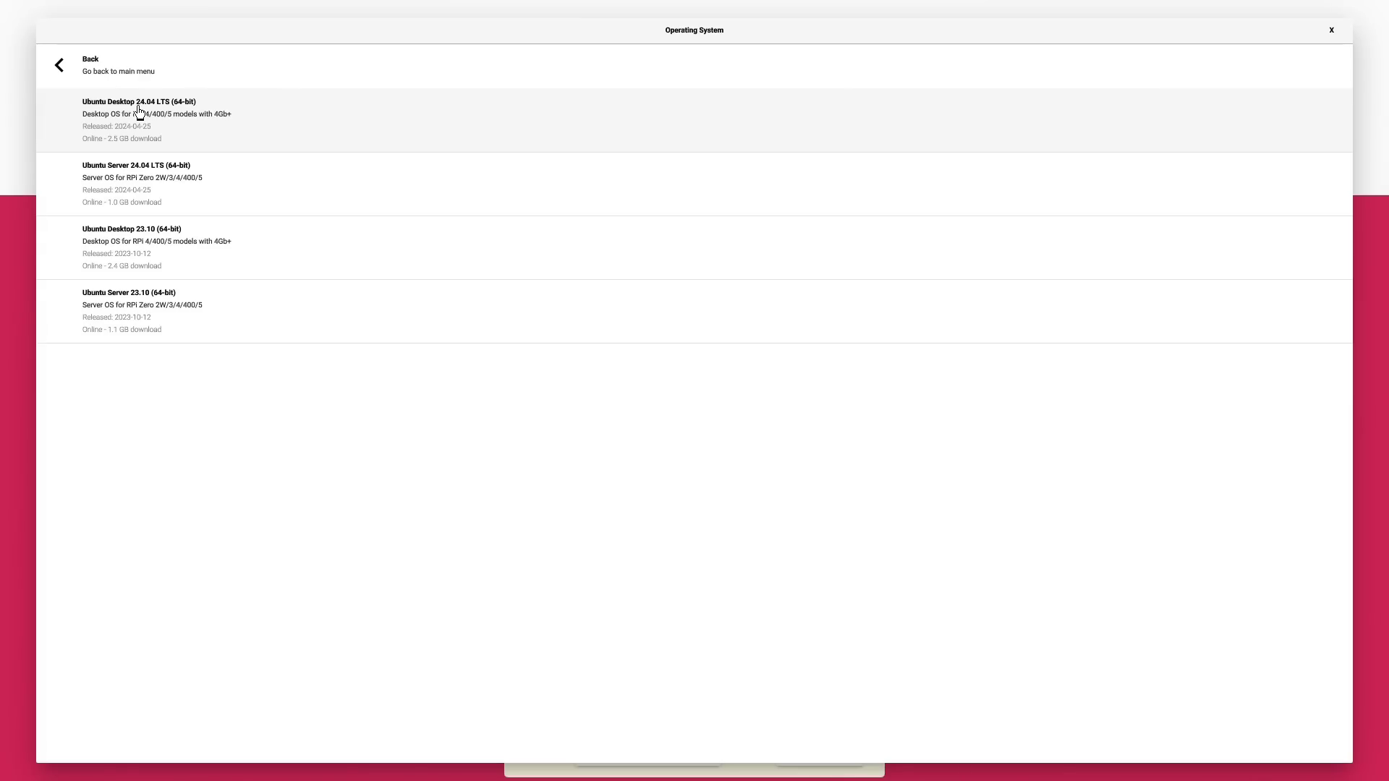
click(205, 121)
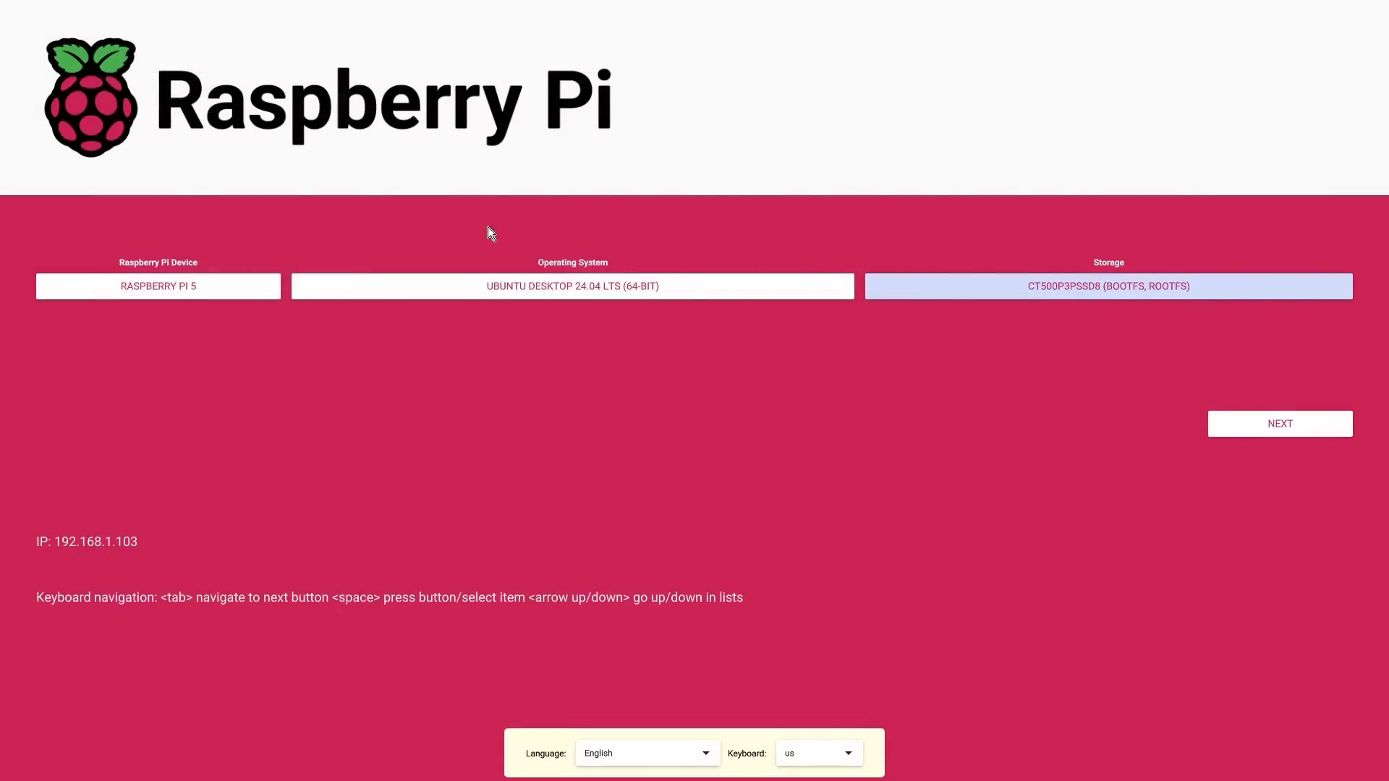
click(1281, 425)
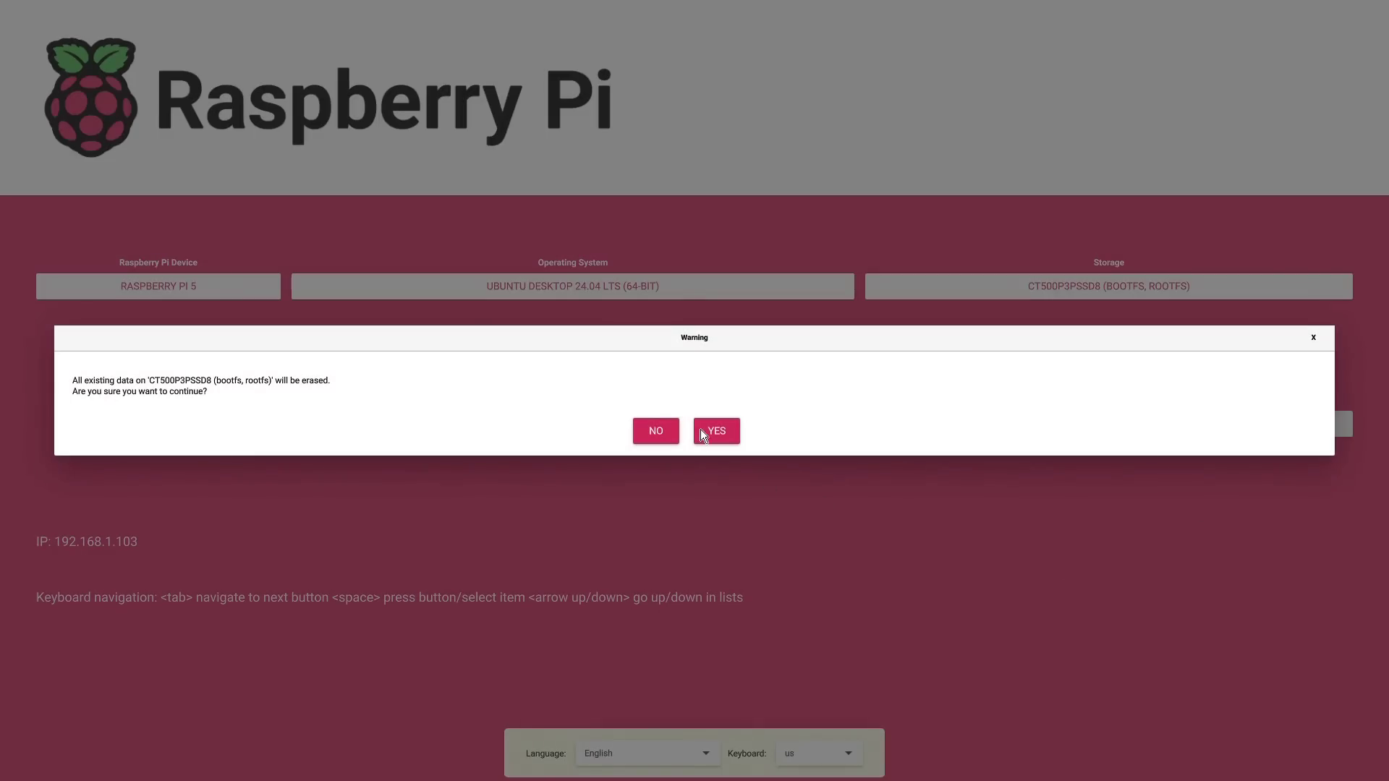
click(726, 427)
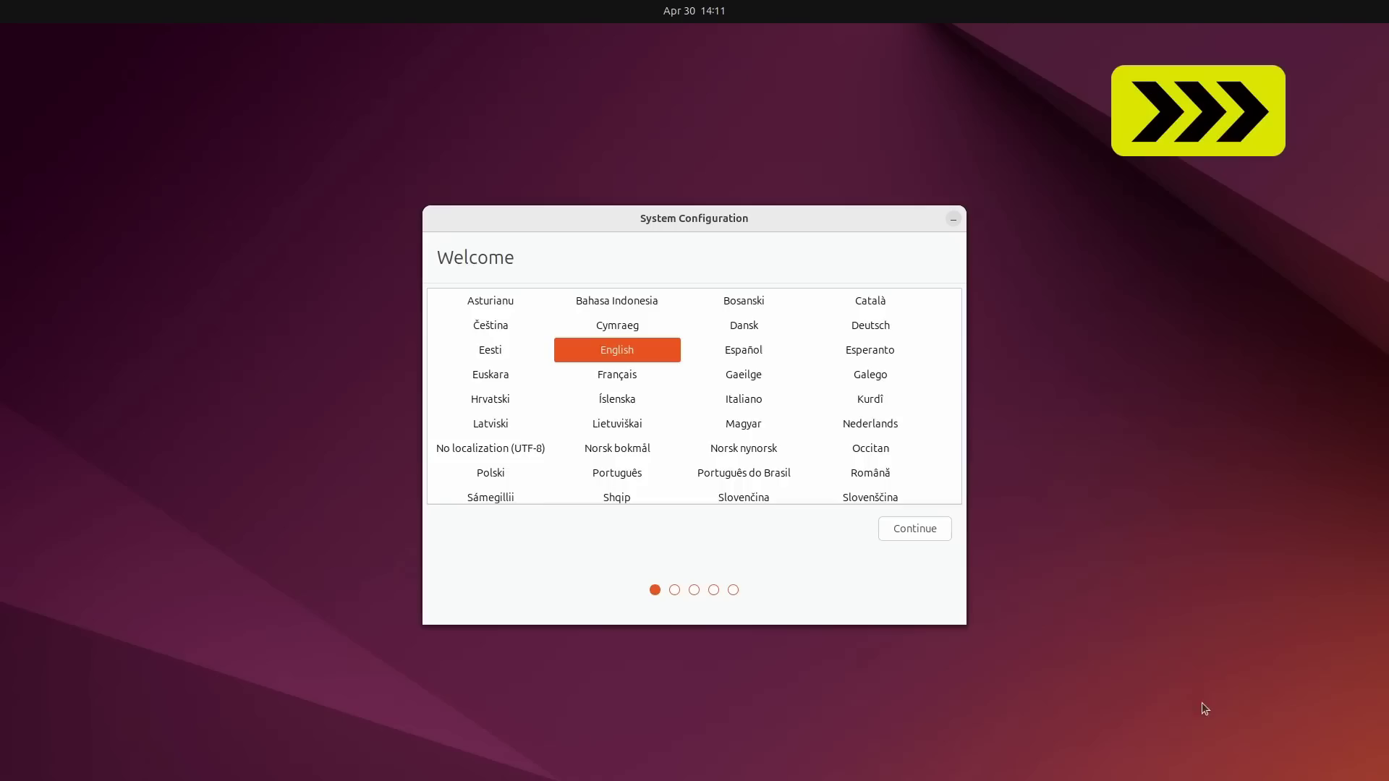
Step: Accept English in System Configuration and step through the Welcome to Ubuntu pages to Finish
click(915, 527)
click(929, 528)
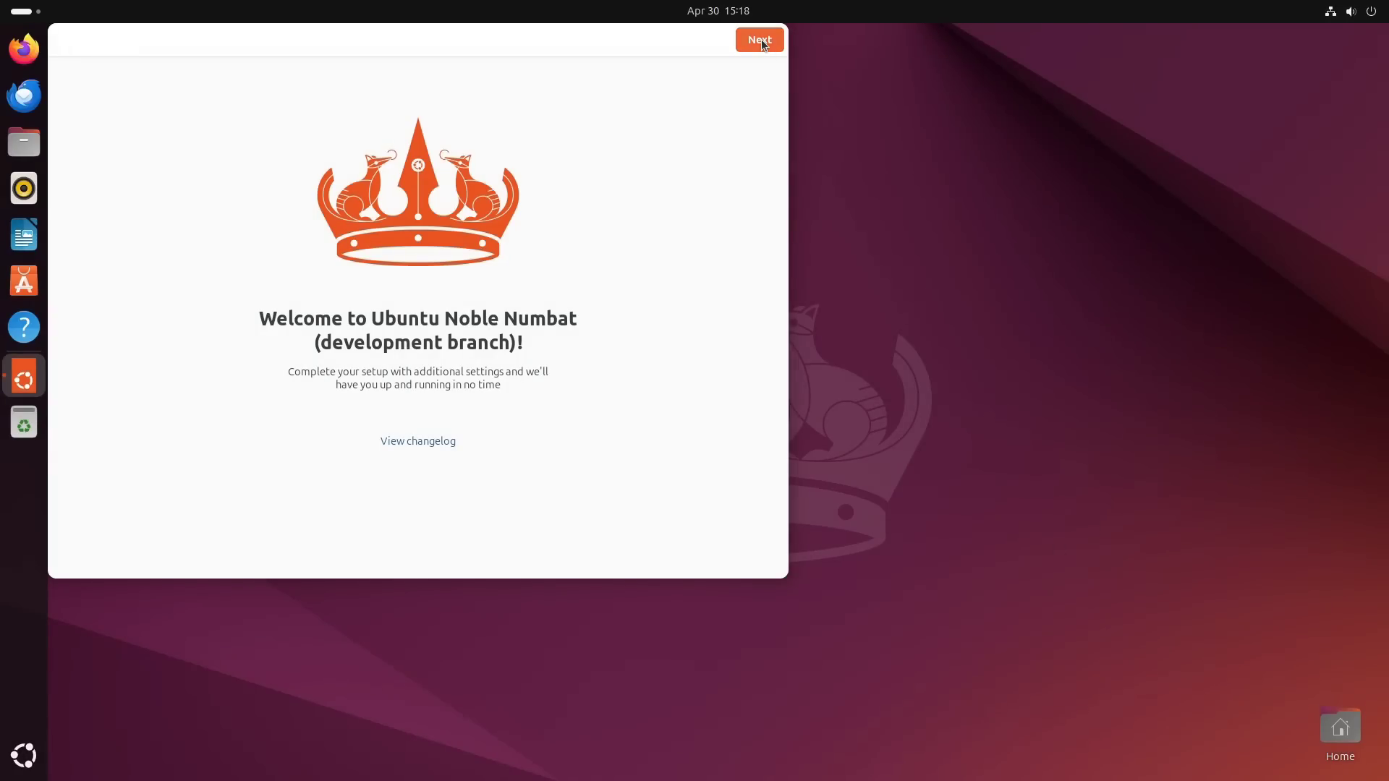
click(761, 41)
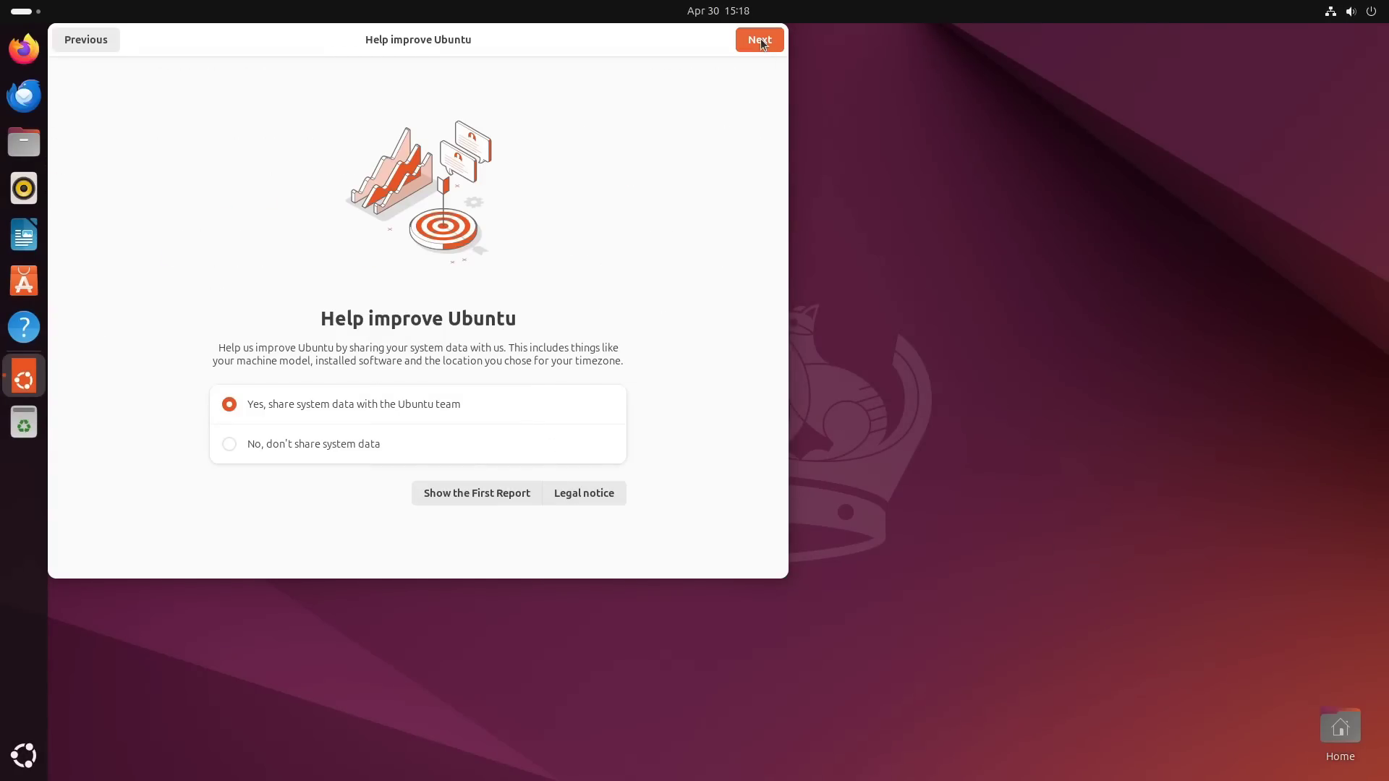
click(761, 41)
click(761, 40)
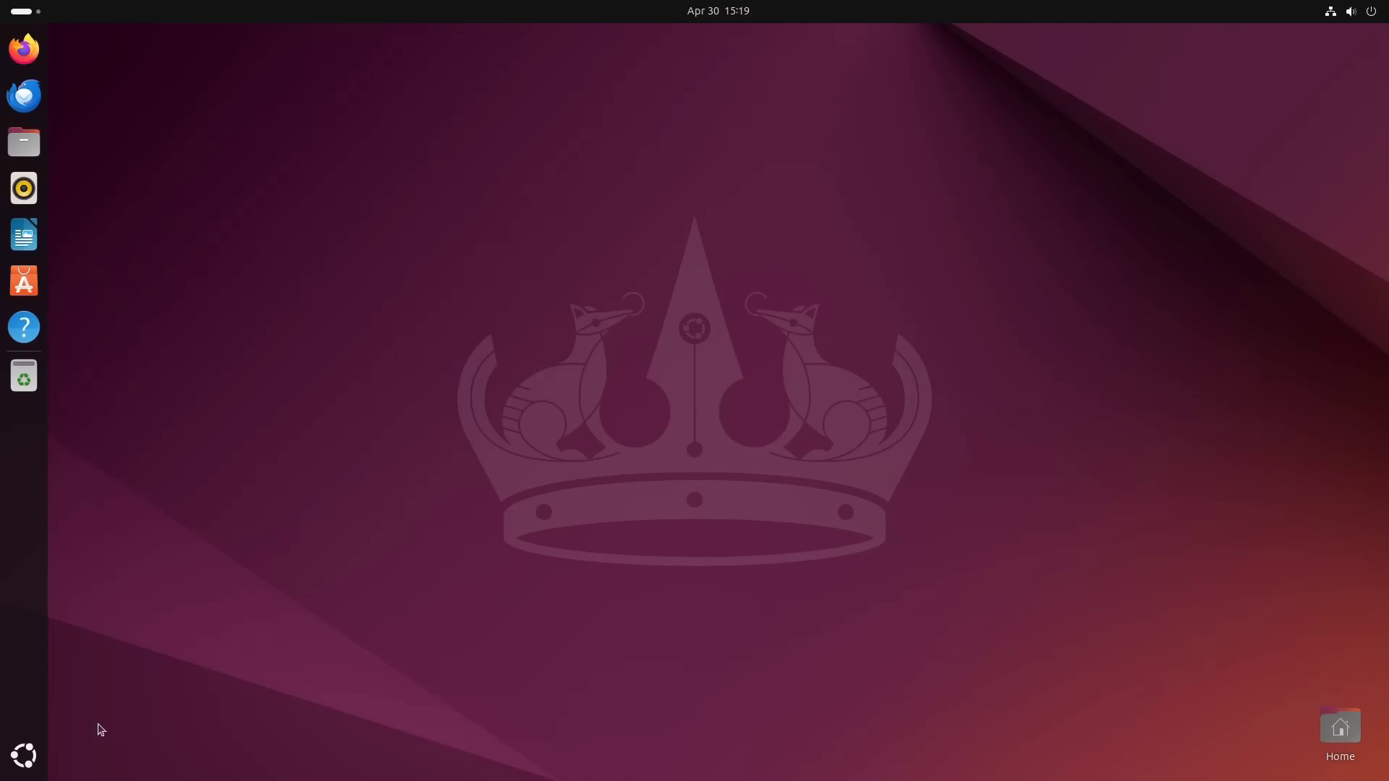
Step: Open the Show Apps grid from the bottom of the Ubuntu dock
click(11, 769)
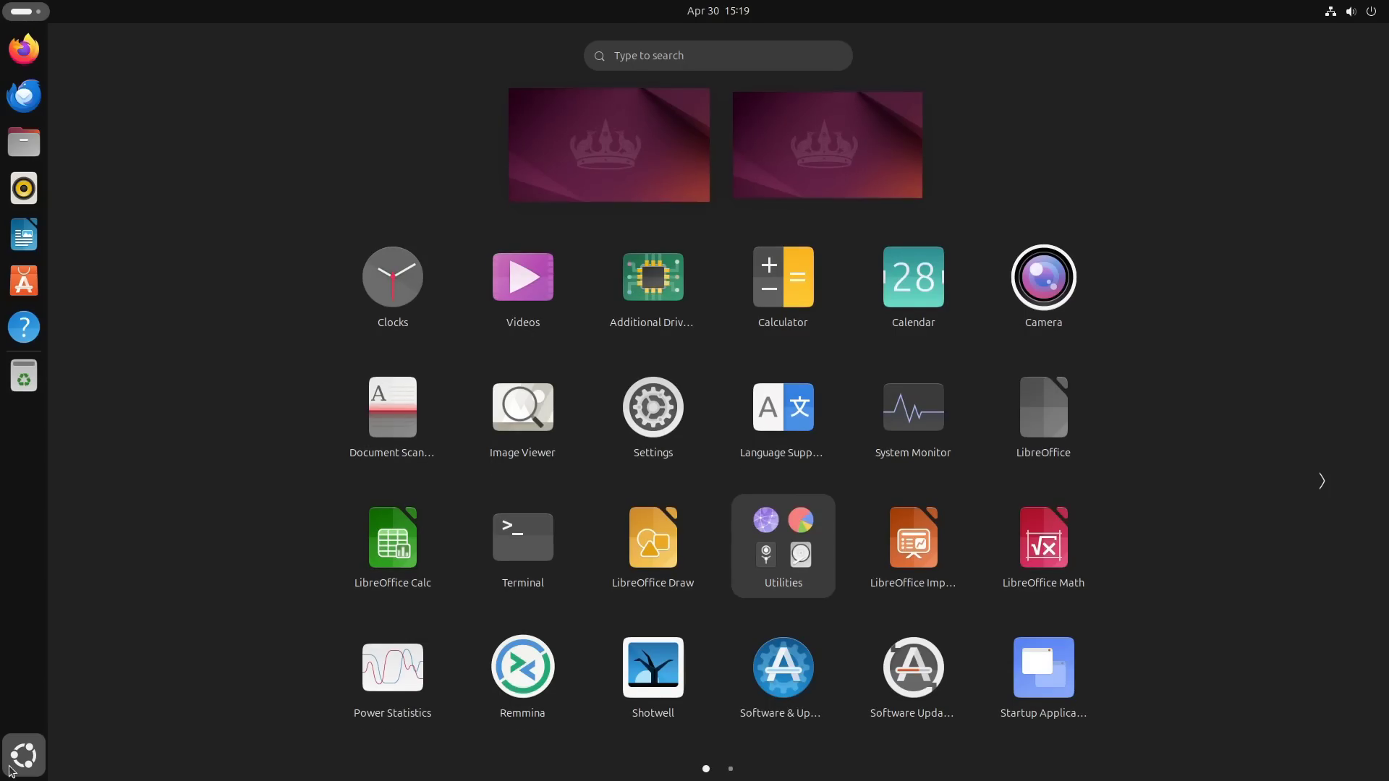